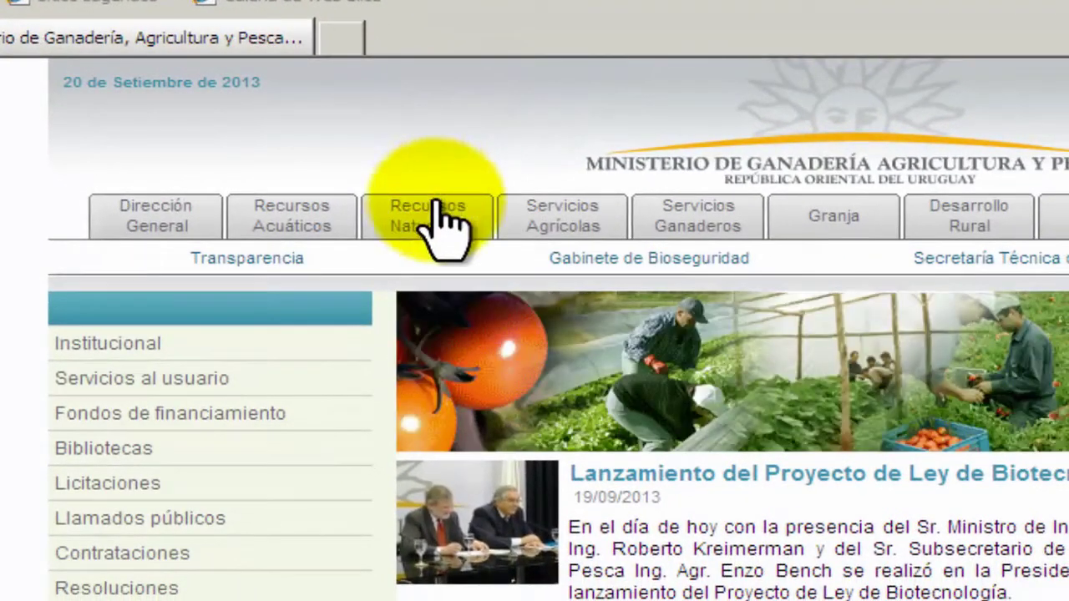
# - Open the Recursos Naturales site's page on support tools for preparing the soil use plan (Herramientas de apoyo para elaborar el plan de uso)
pyautogui.click(430, 219)
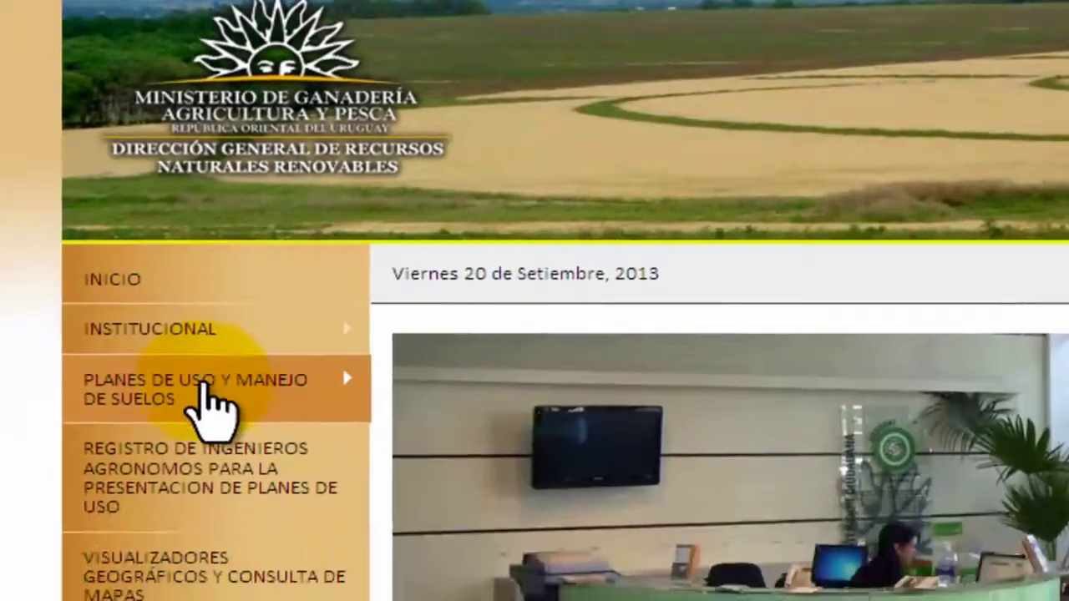
pyautogui.moveTo(198, 515)
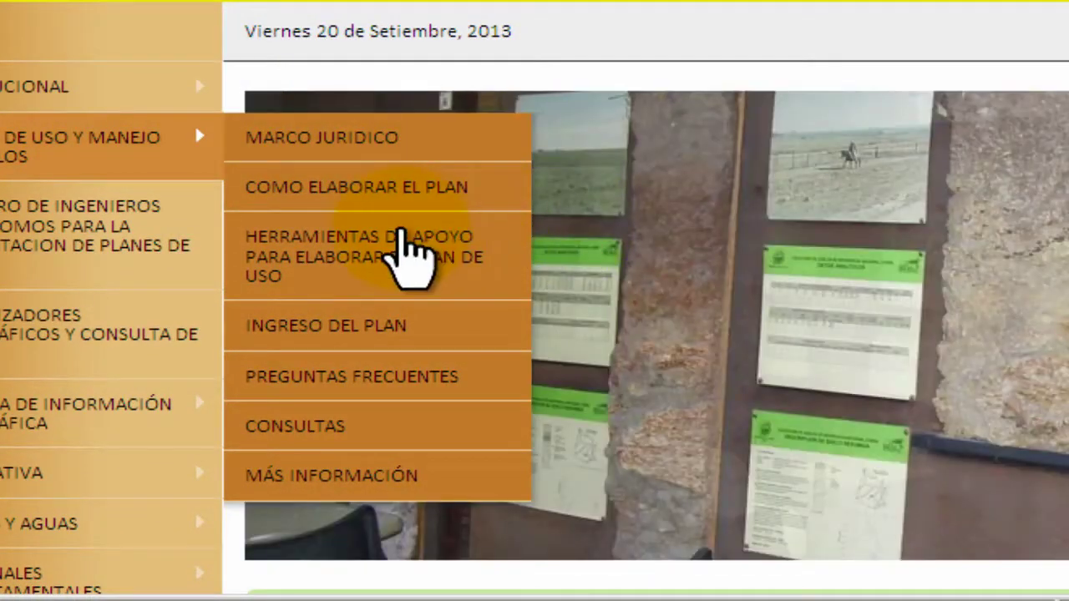
pyautogui.click(406, 238)
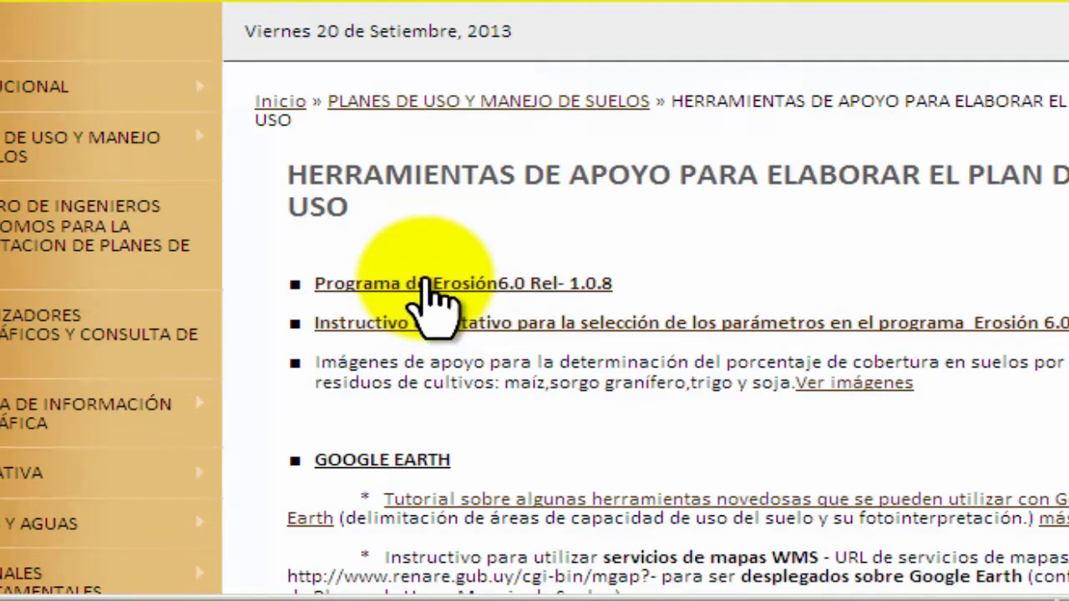
# - Download the Programa de Erosión 6.0 Rel-1.0.8 archive and save it to the desktop as Erosion6.0.rar
pyautogui.click(427, 285)
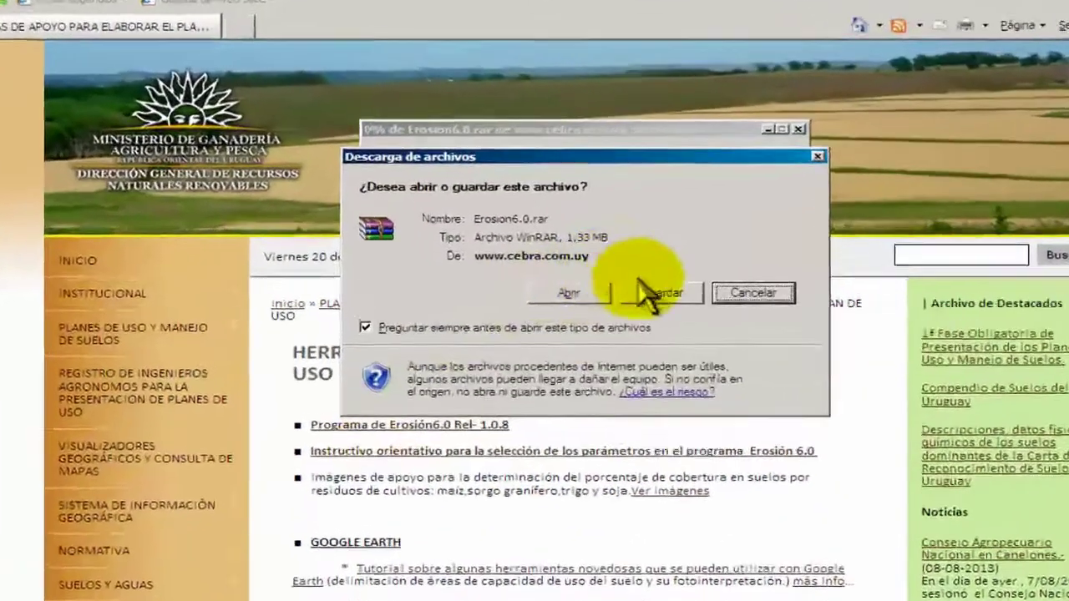
pyautogui.click(589, 292)
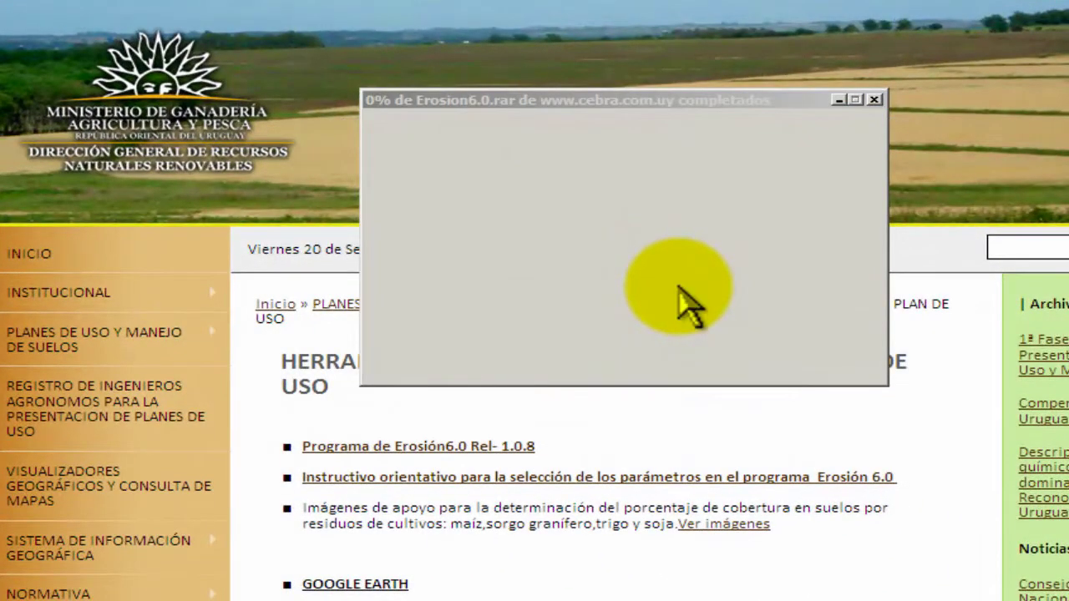
pyautogui.click(431, 280)
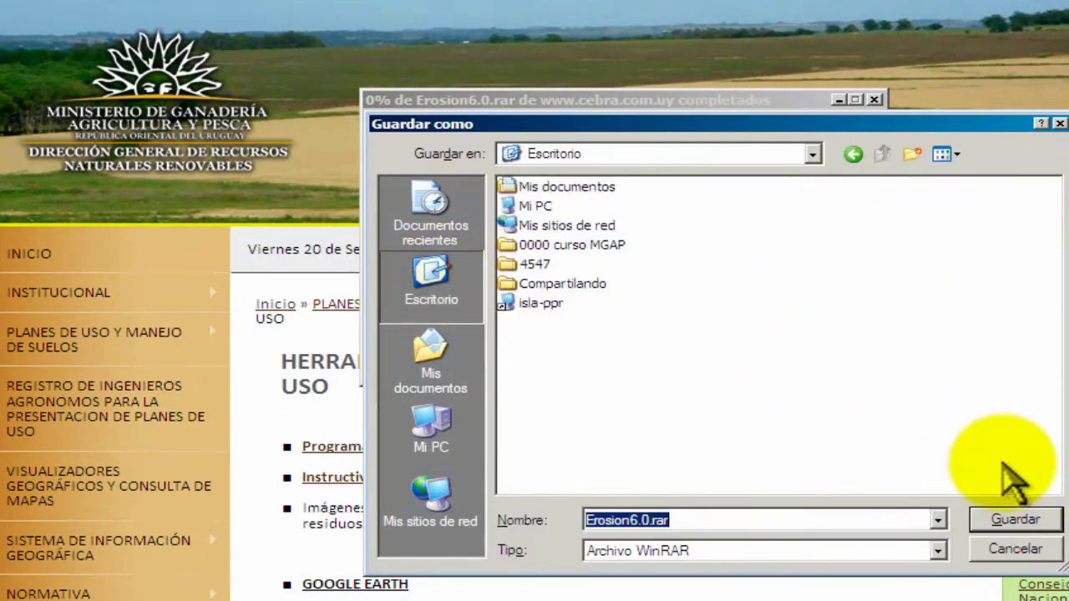
pyautogui.click(1006, 519)
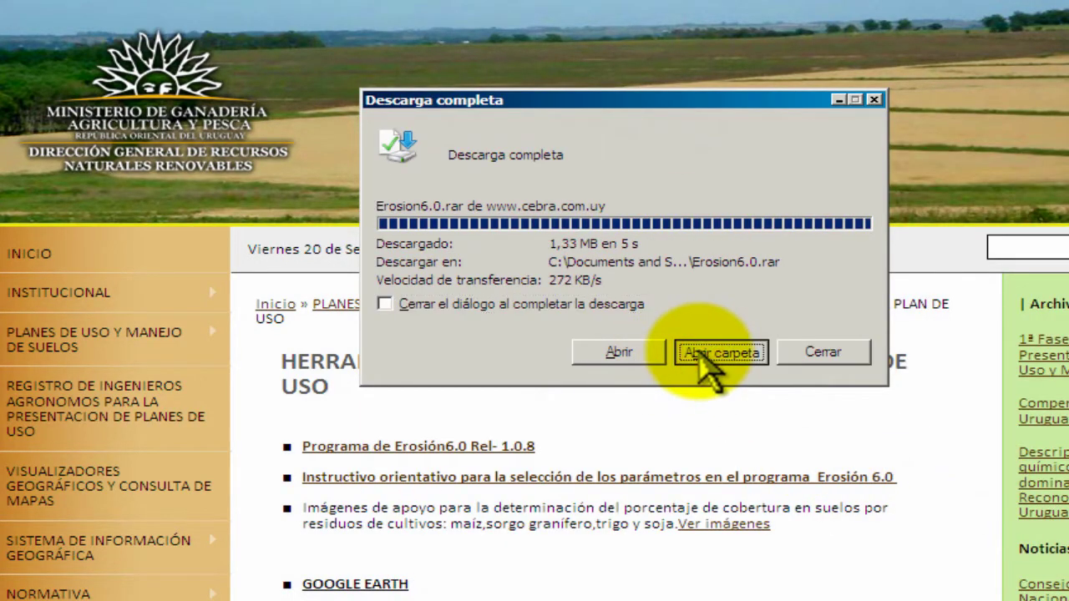
# - Show the downloaded file in its folder, open the Erosion6.0.rar archive and run setup.exe
pyautogui.click(700, 350)
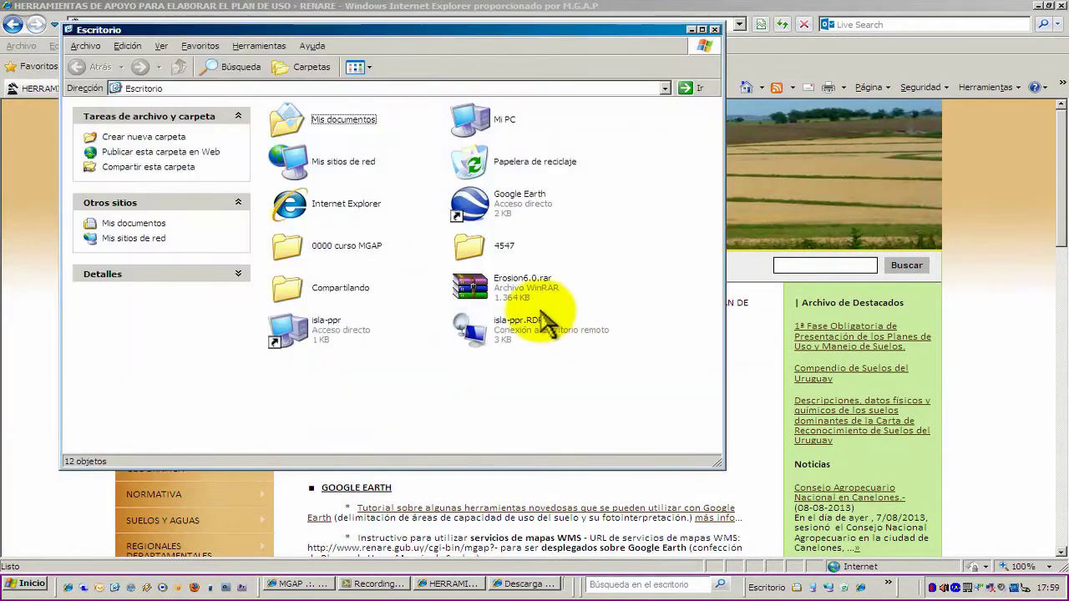
pyautogui.click(499, 292)
pyautogui.doubleClick(498, 292)
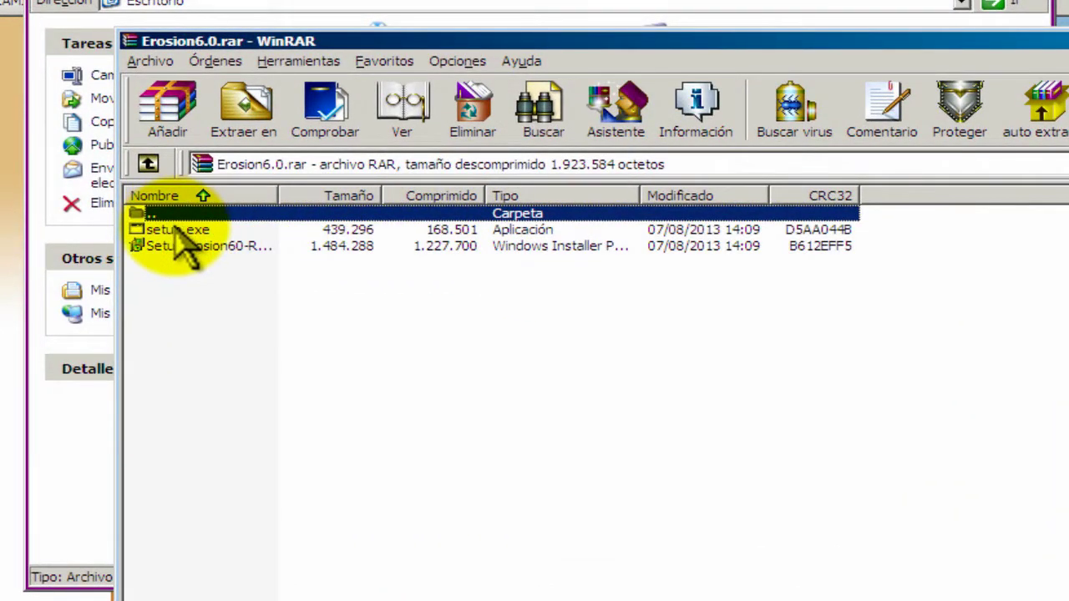
pyautogui.doubleClick(178, 232)
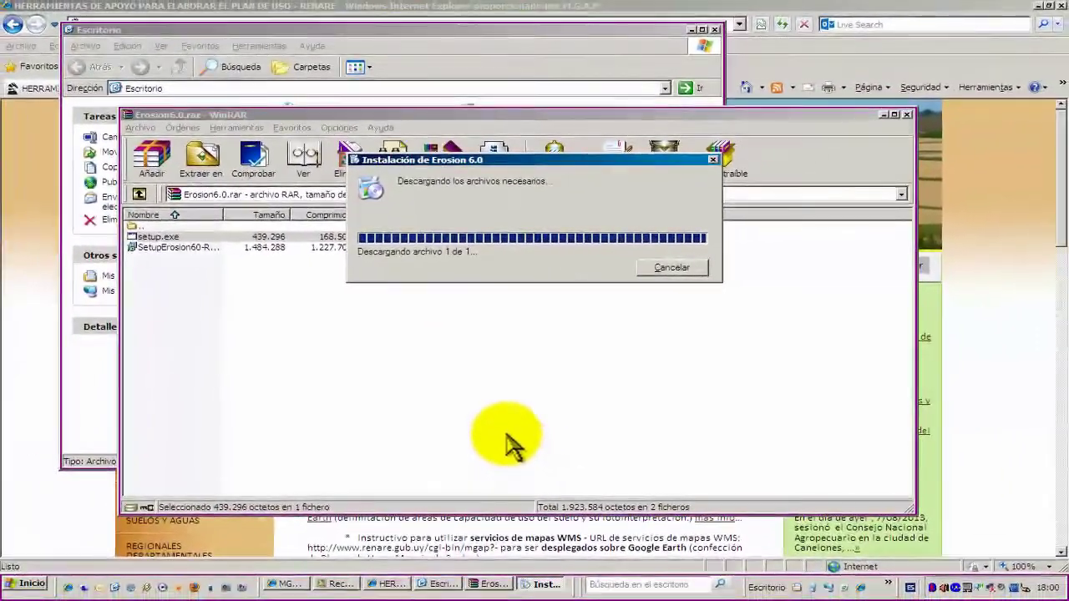
# - Complete the Erosion 6.0 installation wizard, and close the WinRAR archive and the desktop folder window
pyautogui.click(695, 419)
pyautogui.click(703, 422)
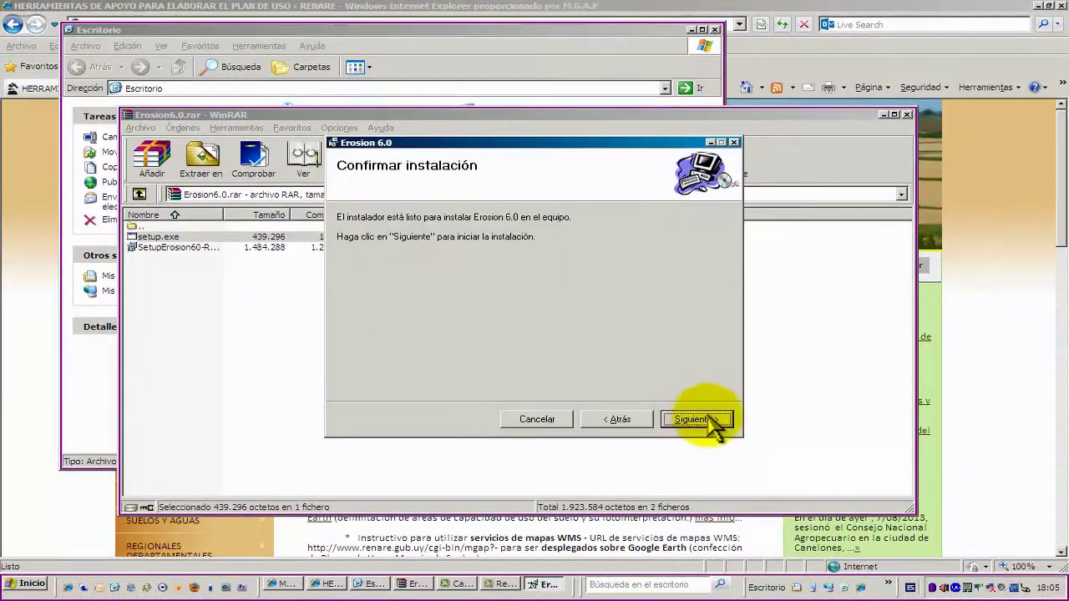
pyautogui.click(705, 422)
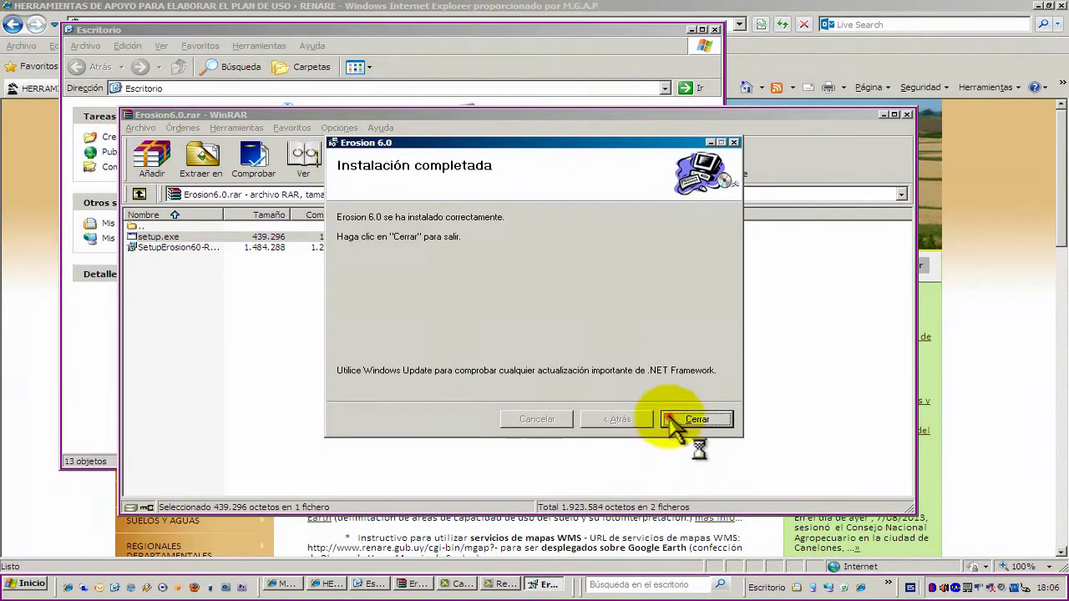
pyautogui.click(678, 422)
pyautogui.click(907, 115)
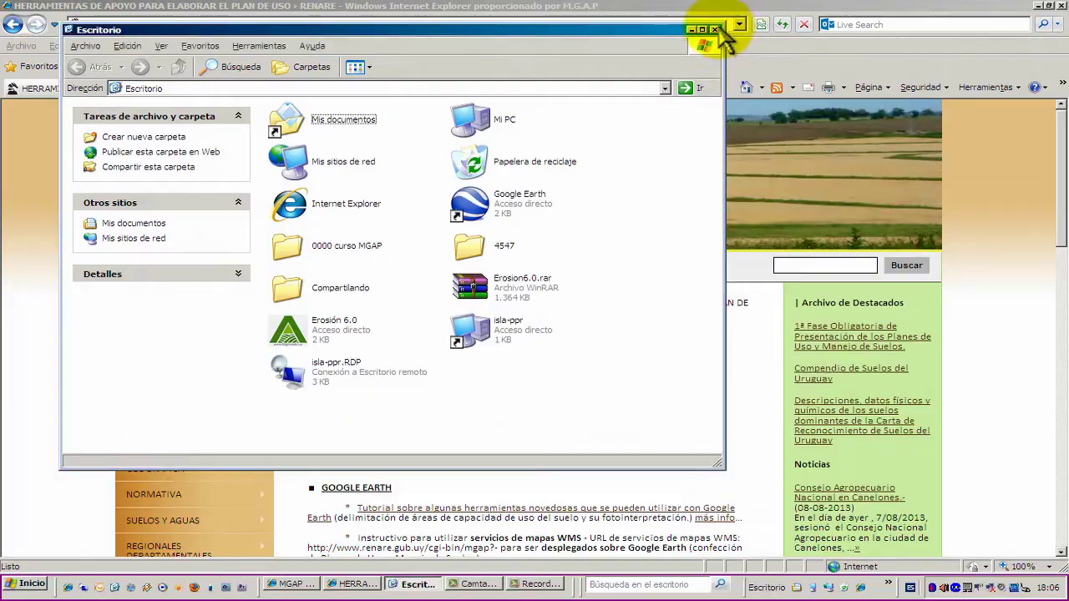
pyautogui.click(715, 30)
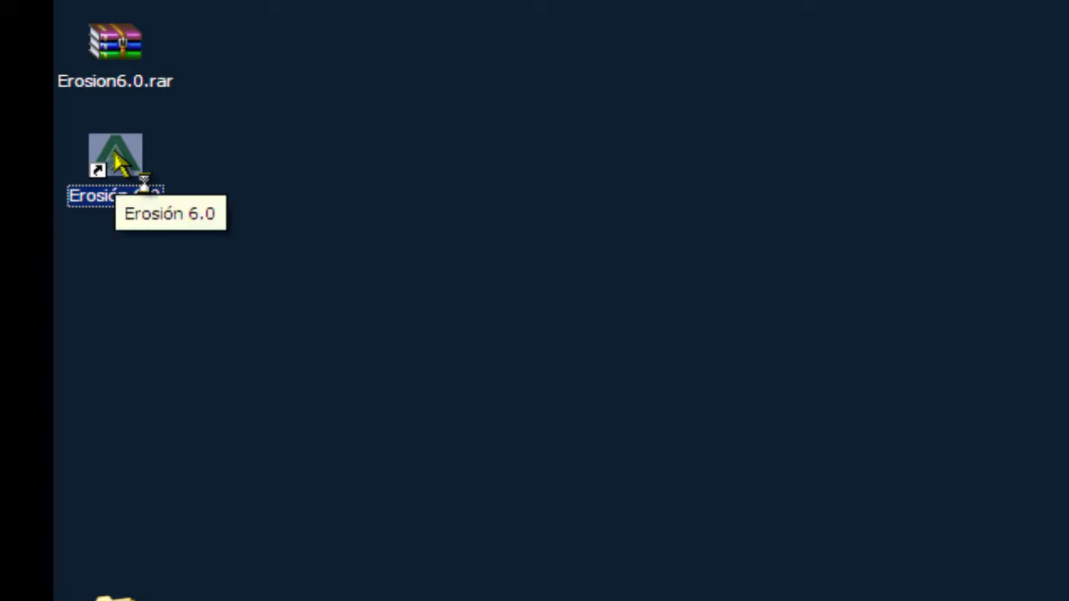
# - Launch Erosión 6.0 from the desktop, dismiss its about window and create a new case
pyautogui.doubleClick(114, 154)
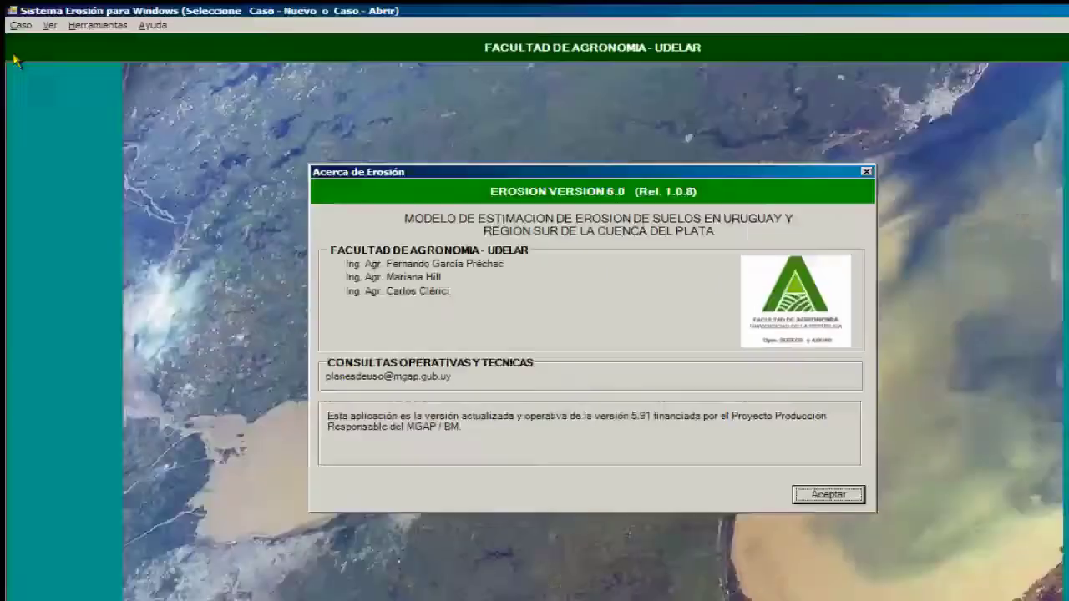
pyautogui.click(884, 539)
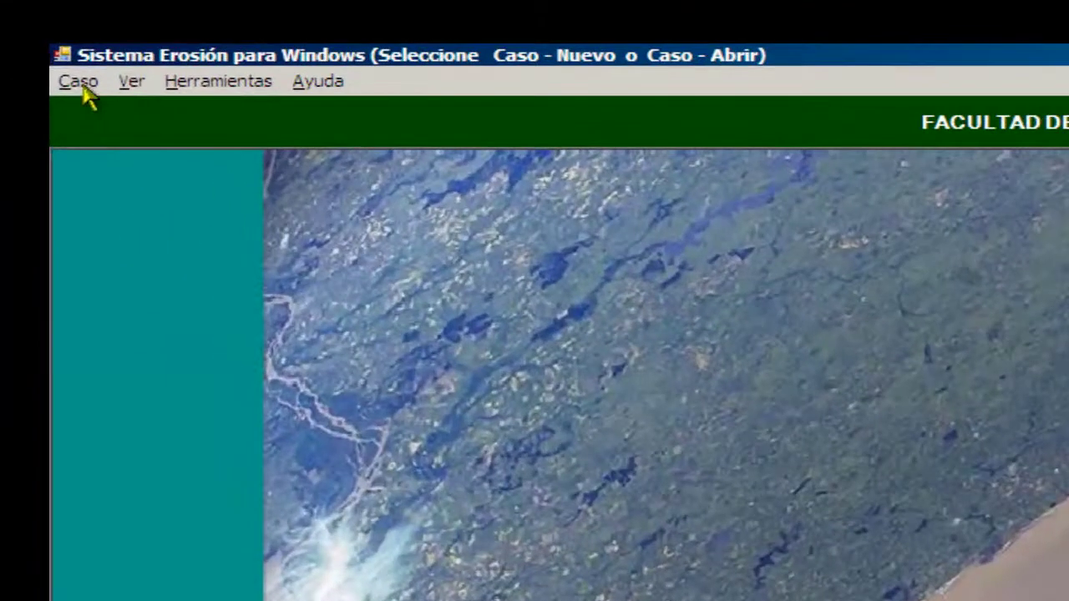
pyautogui.click(21, 22)
pyautogui.click(31, 38)
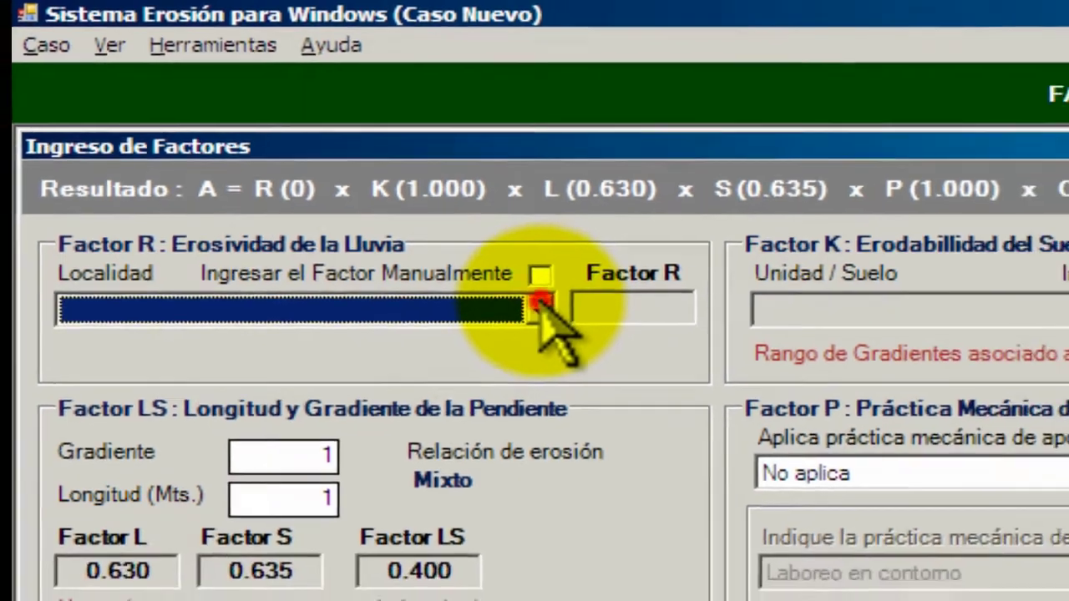
# - Choose Paysandú as the locality for Factor R, rainfall erosivity
pyautogui.click(584, 340)
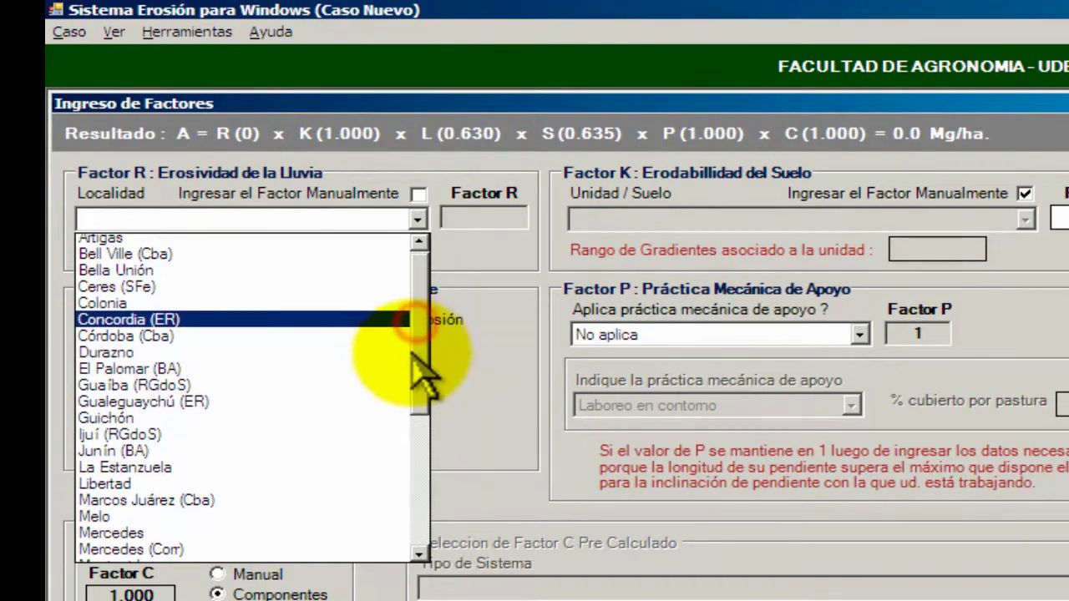
pyautogui.moveTo(415, 322); pyautogui.dragTo(420, 407)
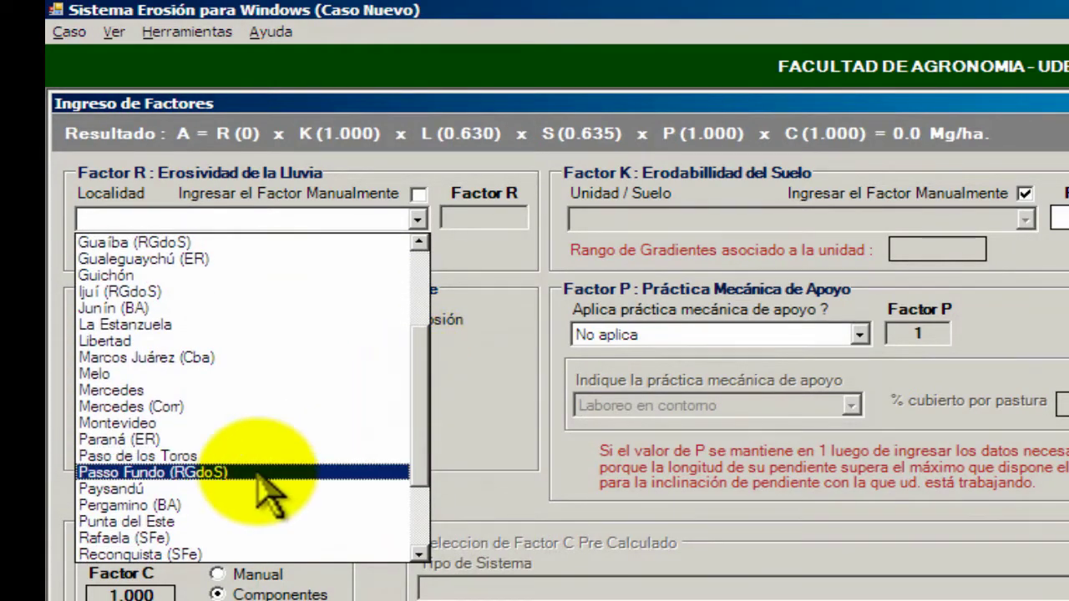
pyautogui.click(193, 489)
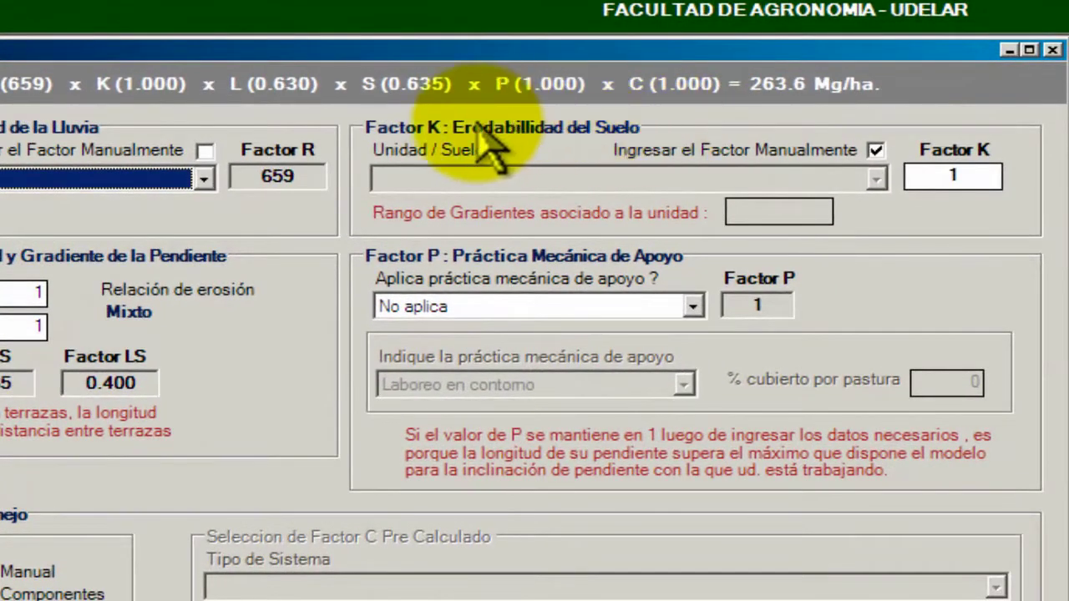
# - Turn off manual Factor K entry, choose the soil San Manuel; Brunosol Eutrico Tipico Fr, and set the slope gradient to 3 and length to 100 m
pyautogui.click(876, 152)
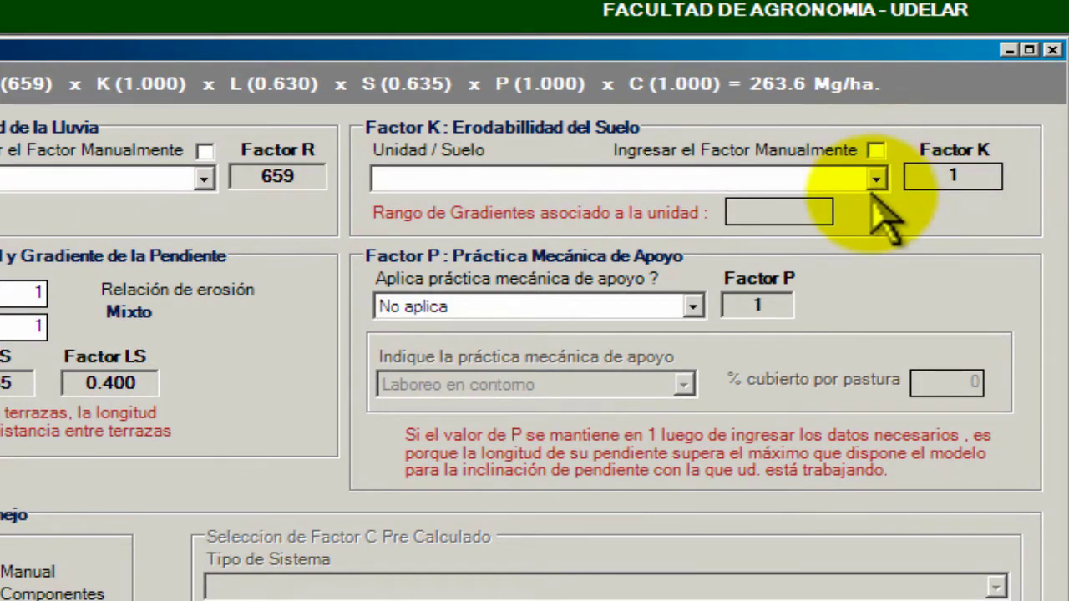
pyautogui.click(874, 184)
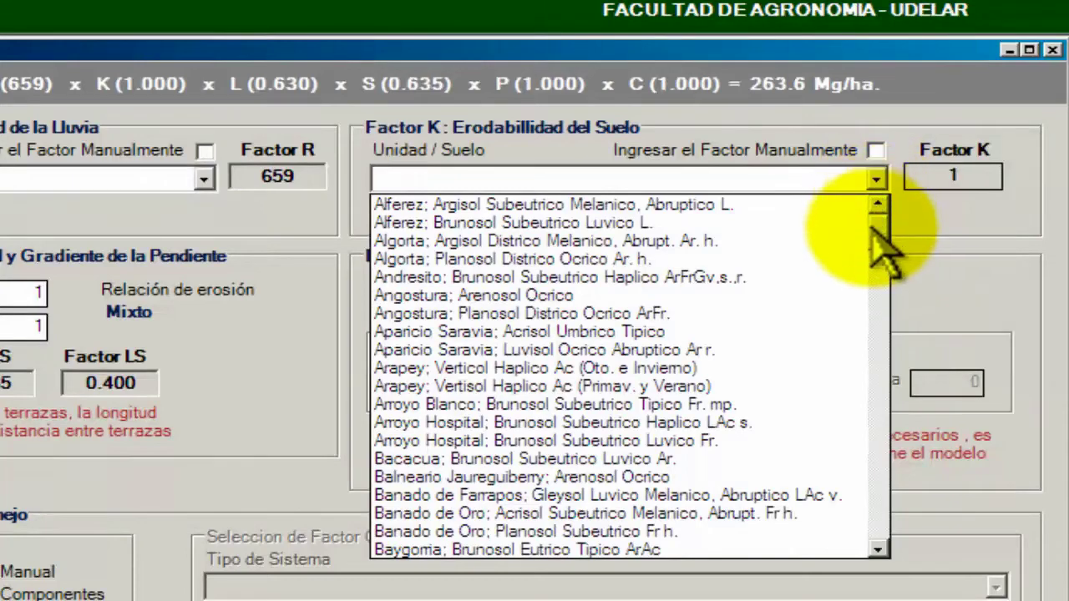
pyautogui.moveTo(874, 237); pyautogui.dragTo(890, 442)
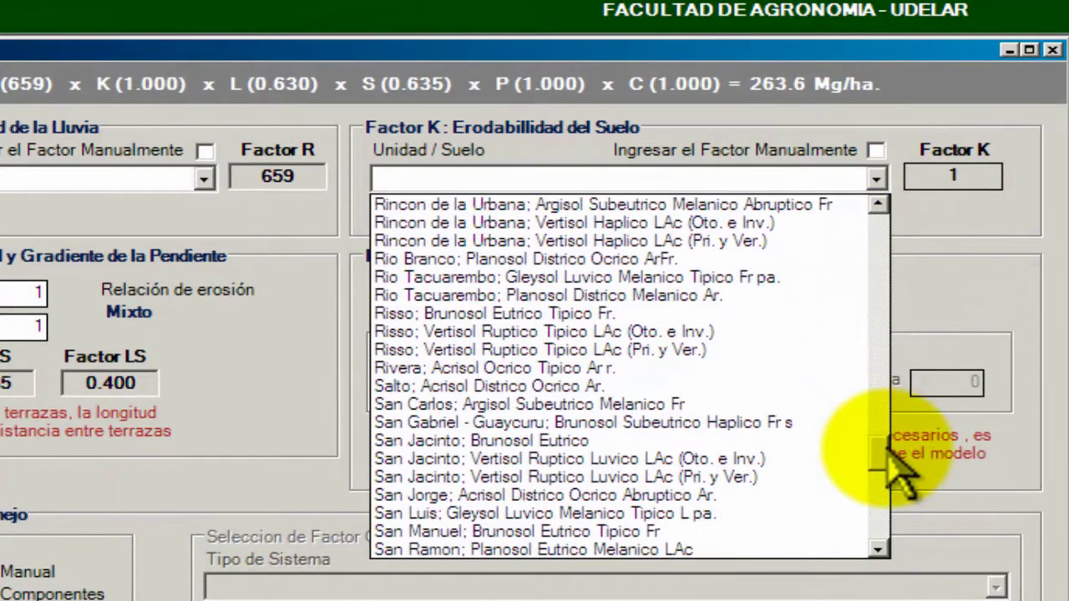
pyautogui.click(646, 531)
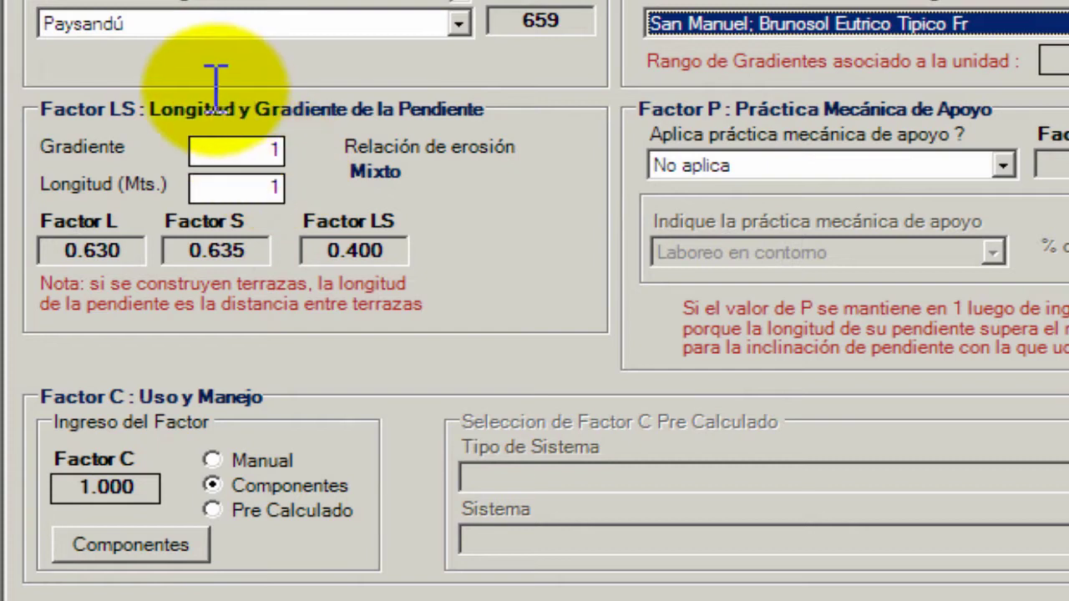
pyautogui.click(255, 147)
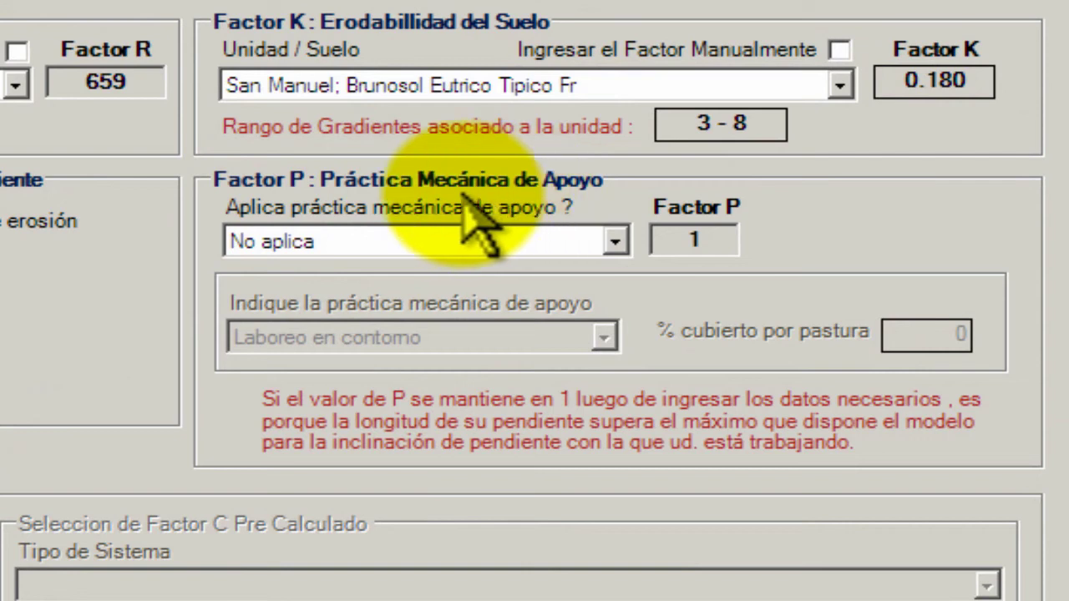
# - Try calculating Factor P by table, first with Cultivos en fajas en contorno and then with Construcción de sistemas de terrazas
pyautogui.click(616, 240)
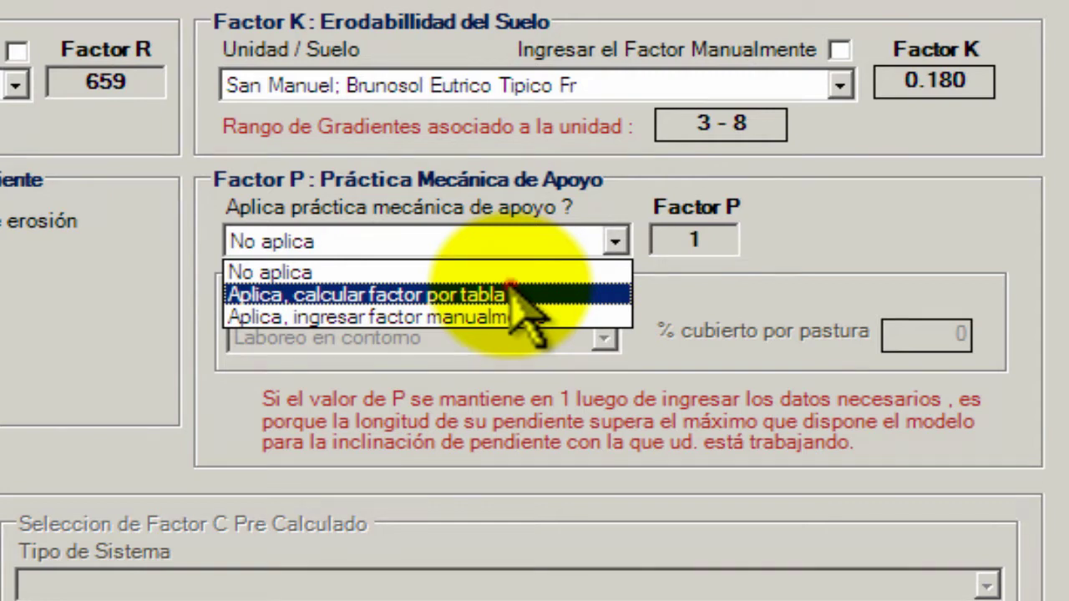
pyautogui.click(468, 294)
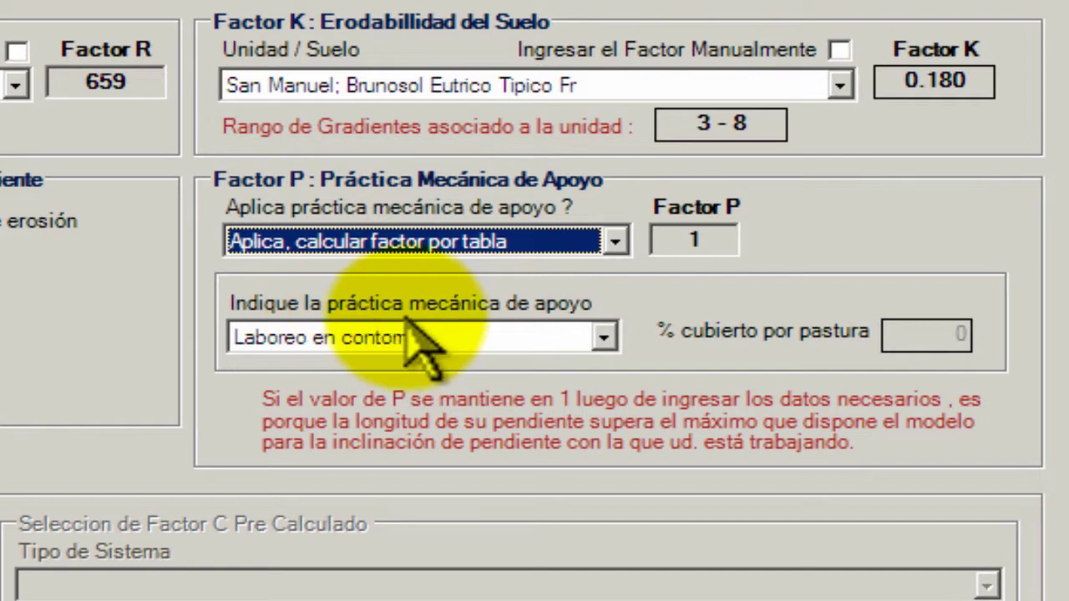
pyautogui.click(598, 335)
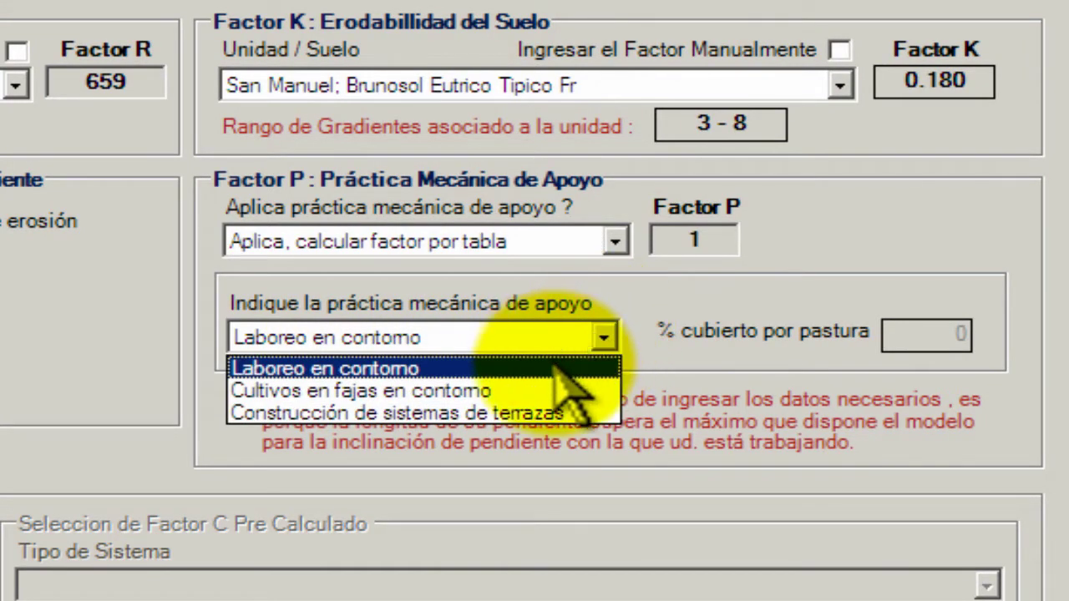
pyautogui.click(466, 385)
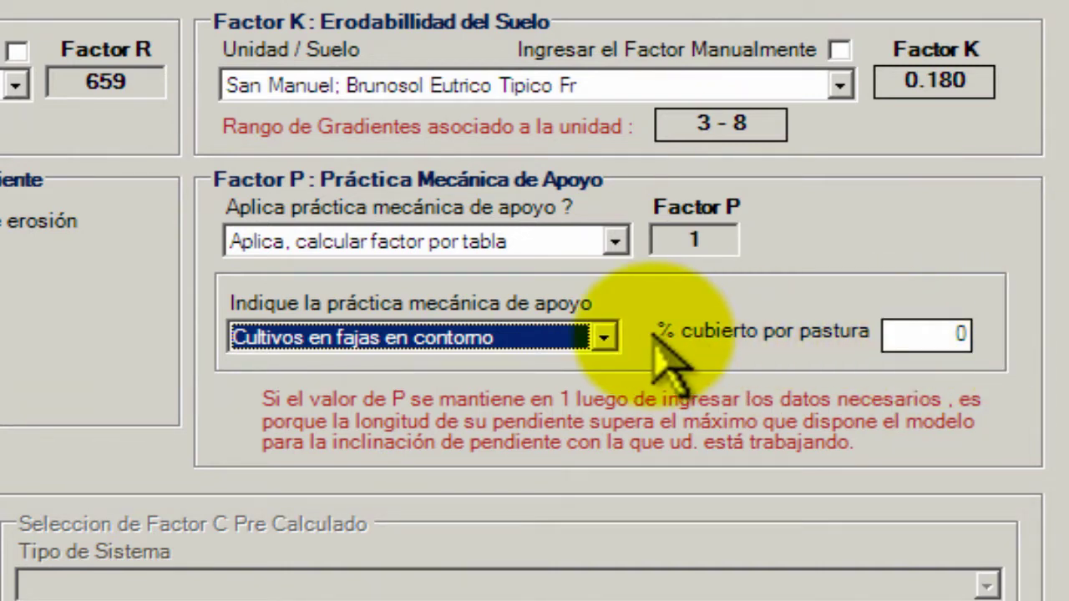
pyautogui.click(596, 340)
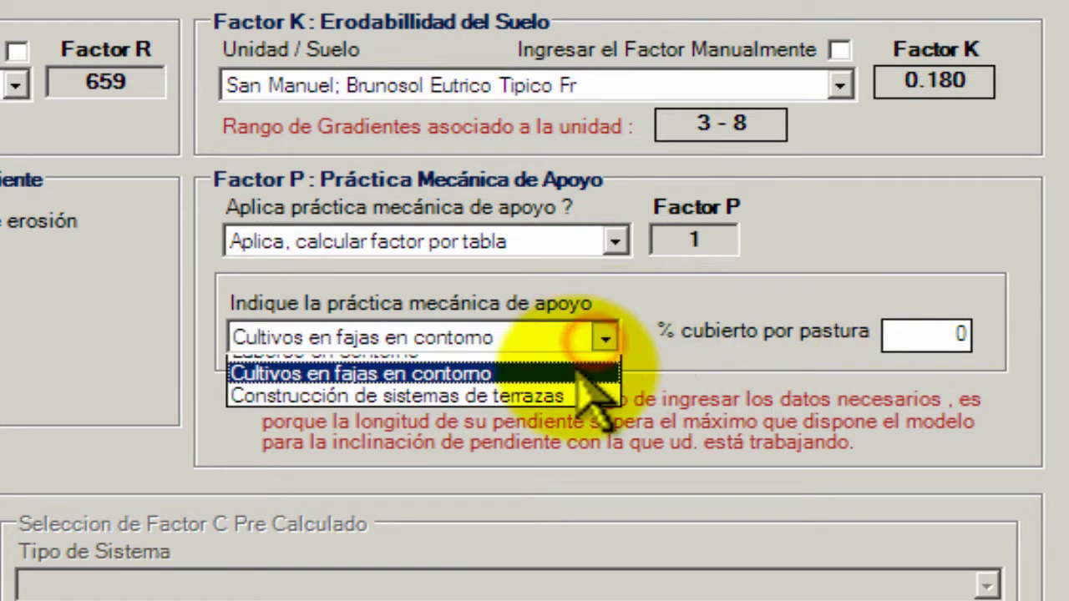
pyautogui.click(576, 411)
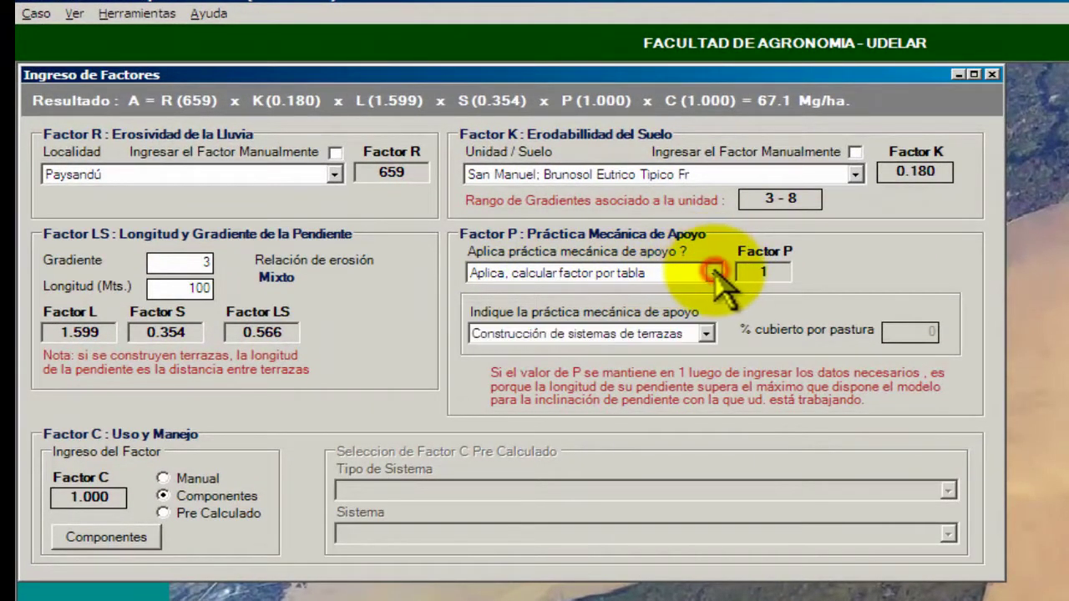
# - Try manual entry for Factor P, and return the mechanical support practice to No aplica
pyautogui.click(714, 271)
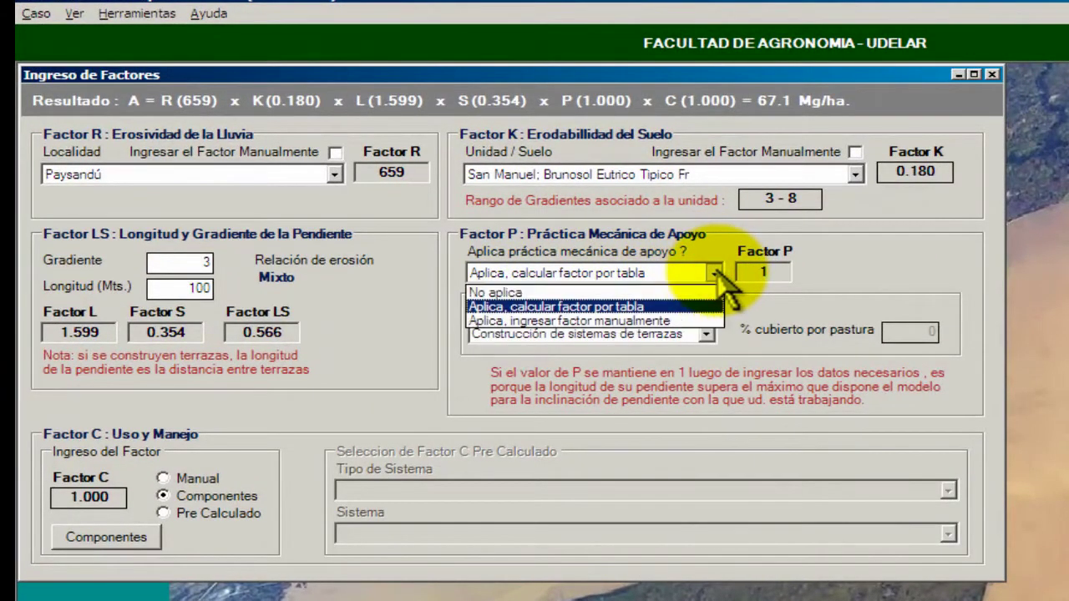
pyautogui.click(687, 320)
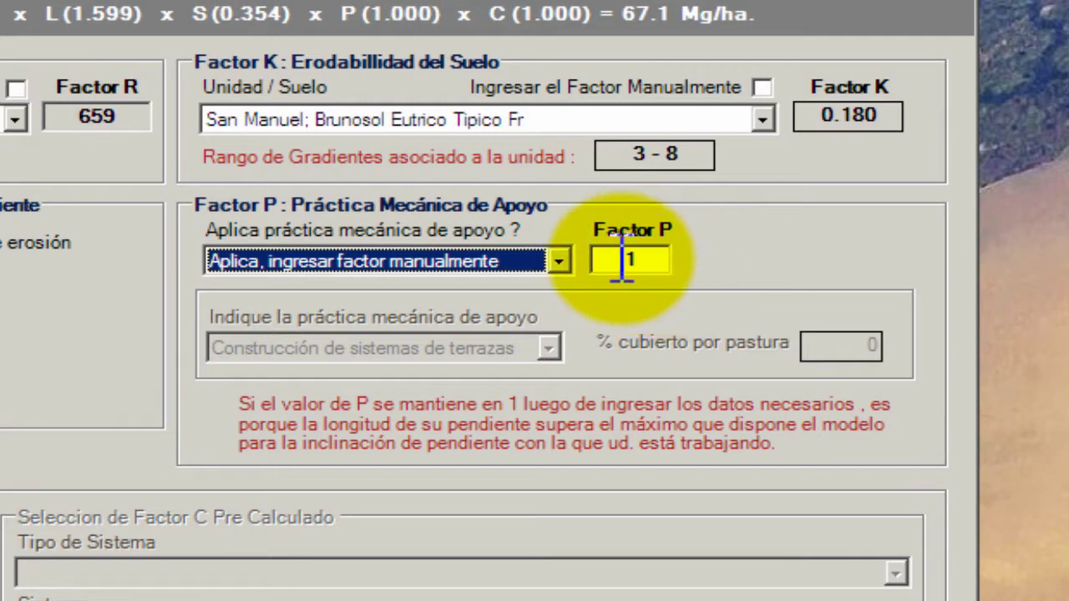
pyautogui.click(558, 260)
pyautogui.click(526, 286)
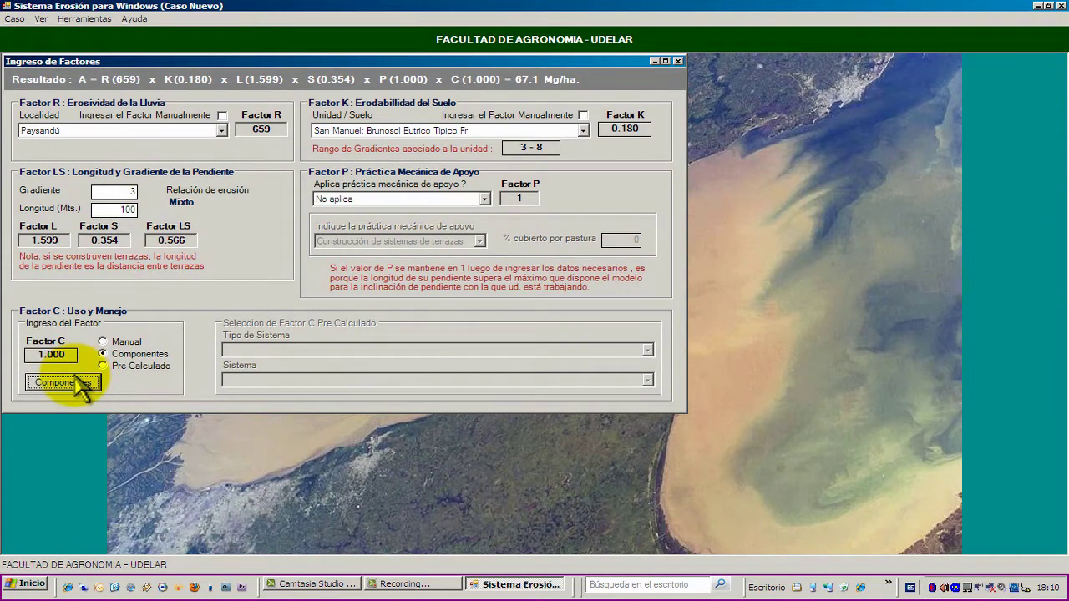
# - Open the Factor C components and choose Sorgo o Maíz as the crop of the first component
pyautogui.click(77, 381)
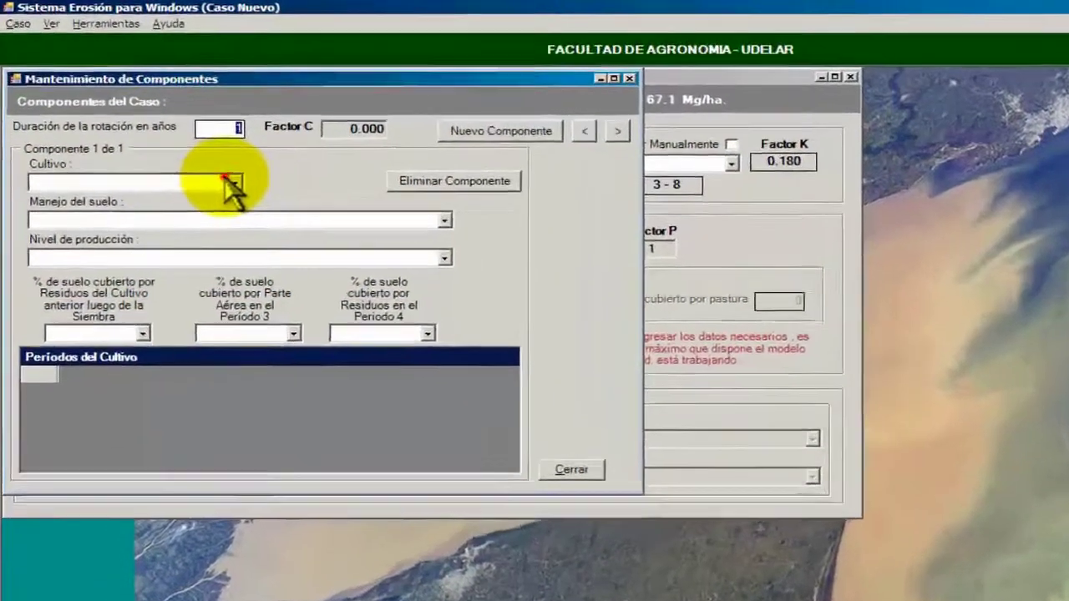
pyautogui.click(177, 144)
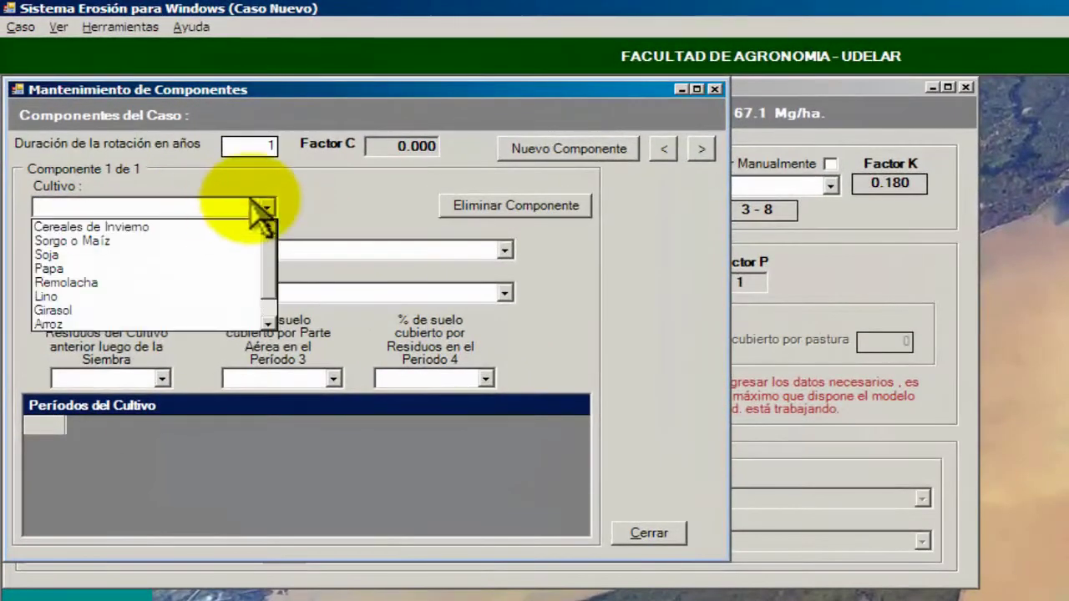
pyautogui.click(73, 241)
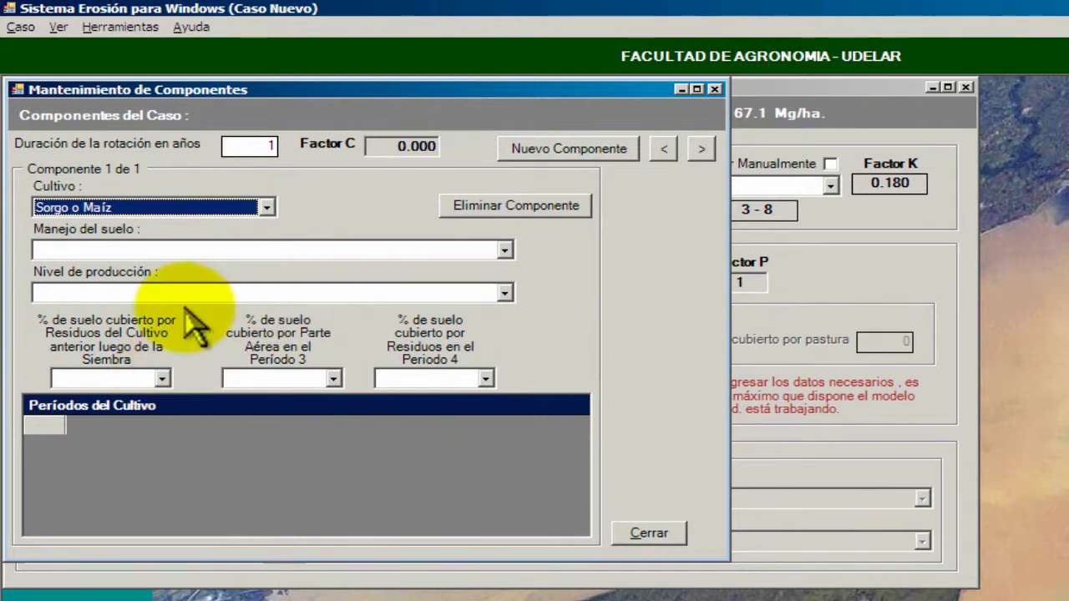
# - Set the soil management to Siembra directa and the production level to MEDIO - 4.500 k/ha MS for the Sorgo o Maíz component
pyautogui.click(472, 244)
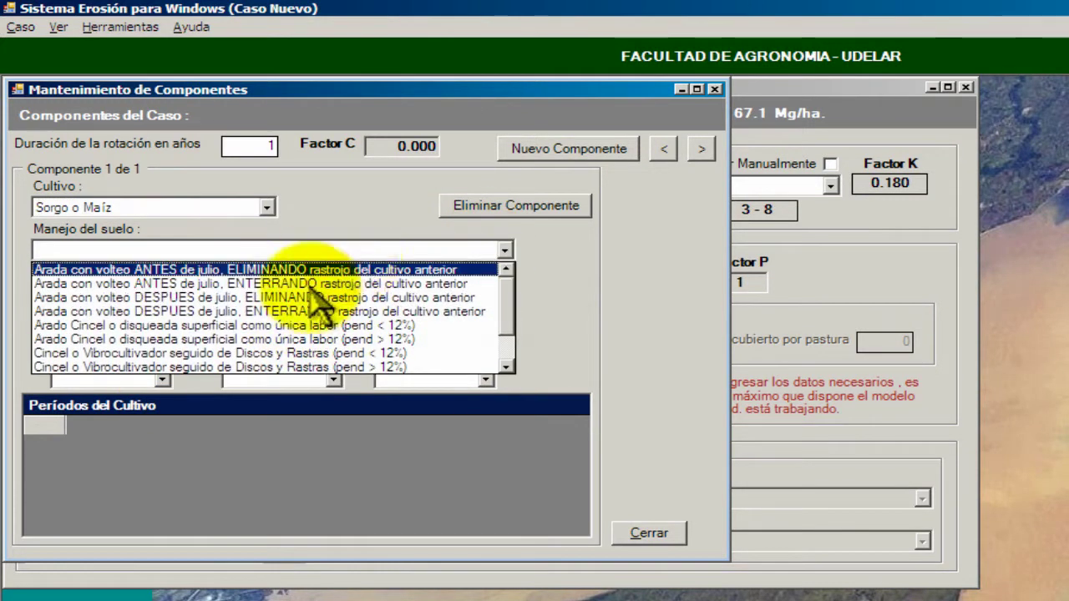
pyautogui.scroll(-3, 288, 317)
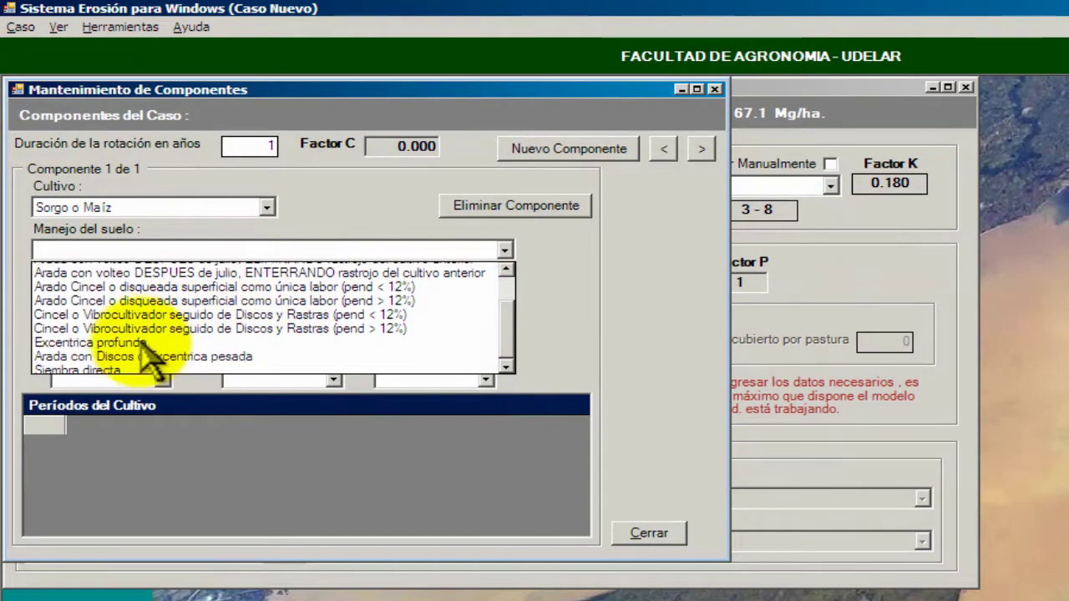
pyautogui.click(91, 367)
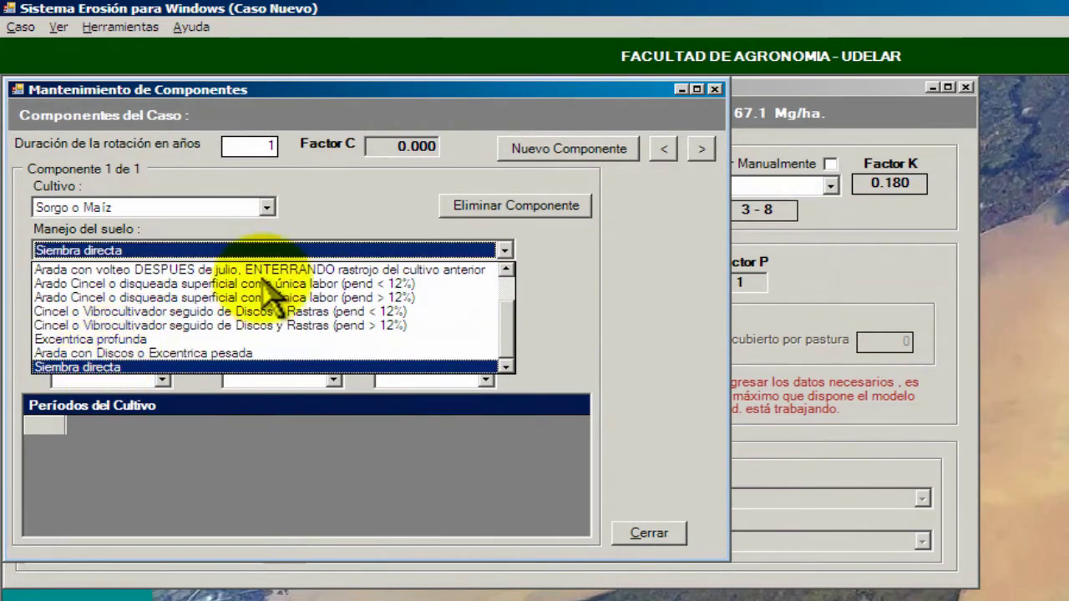
pyautogui.click(505, 292)
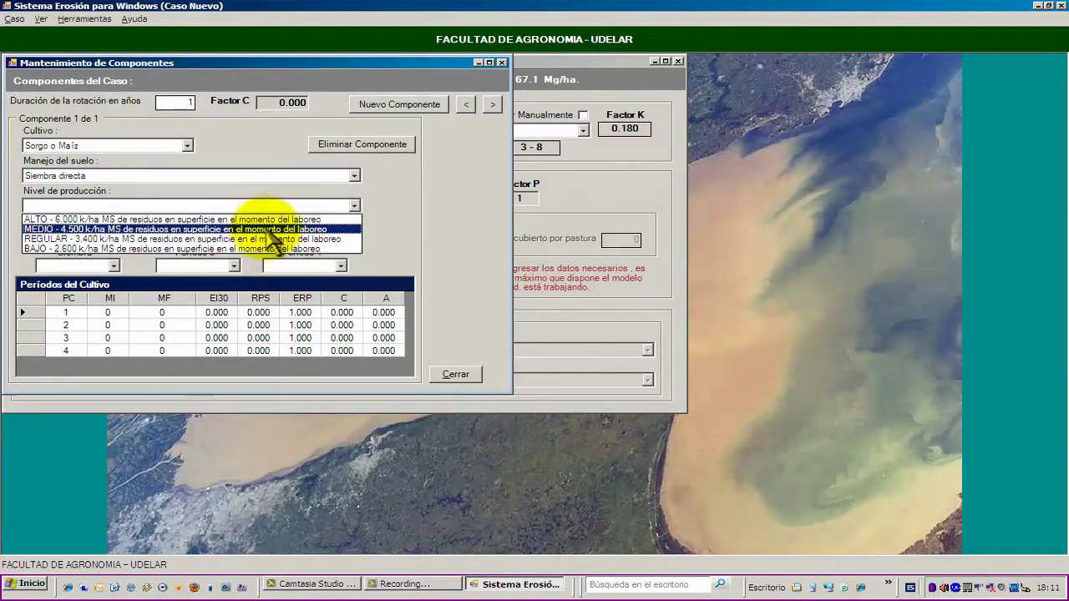
pyautogui.click(267, 228)
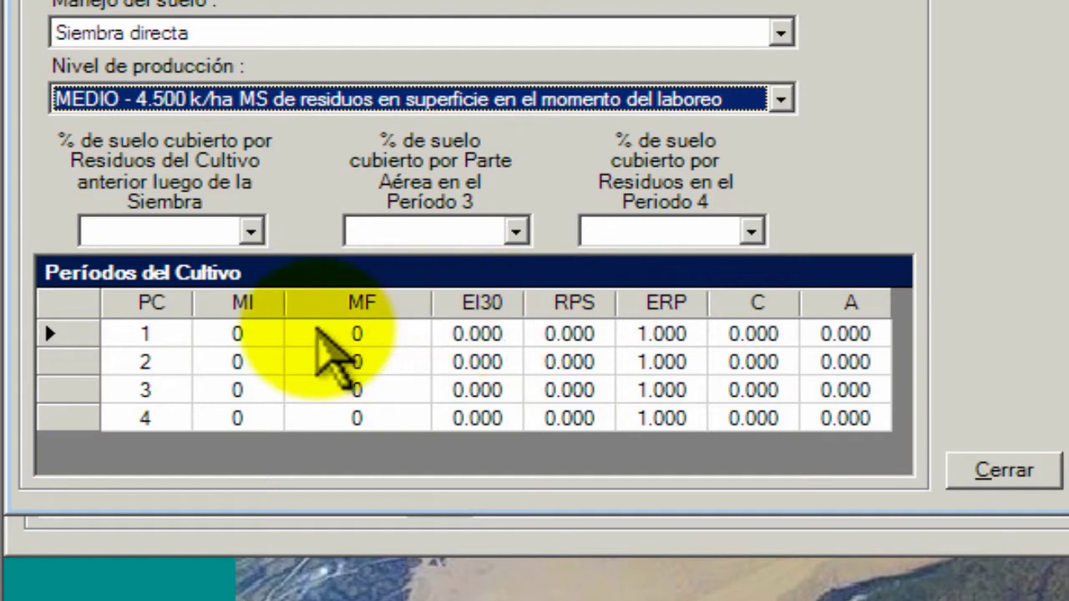
# - Examine crop periods 1 to 4 and the MI column in the Períodos del Cultivo table
pyautogui.click(194, 307)
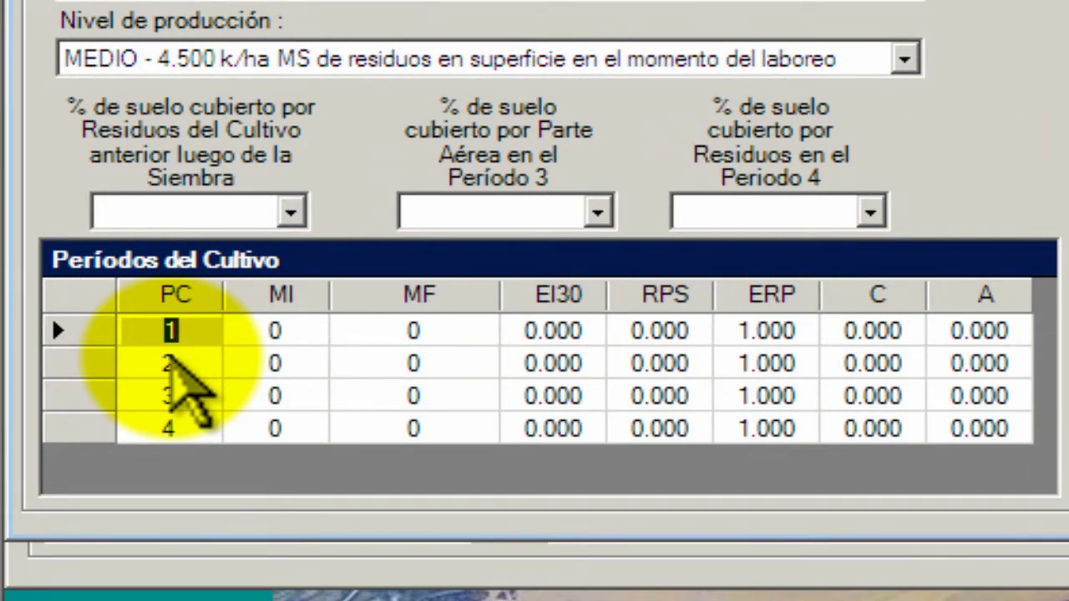
pyautogui.click(167, 357)
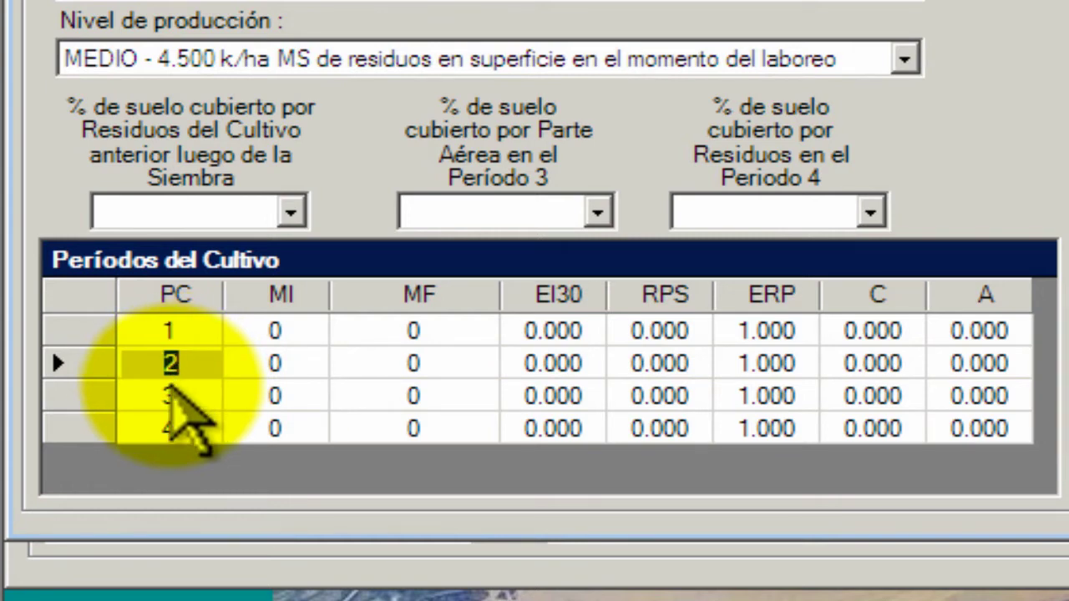
pyautogui.click(170, 389)
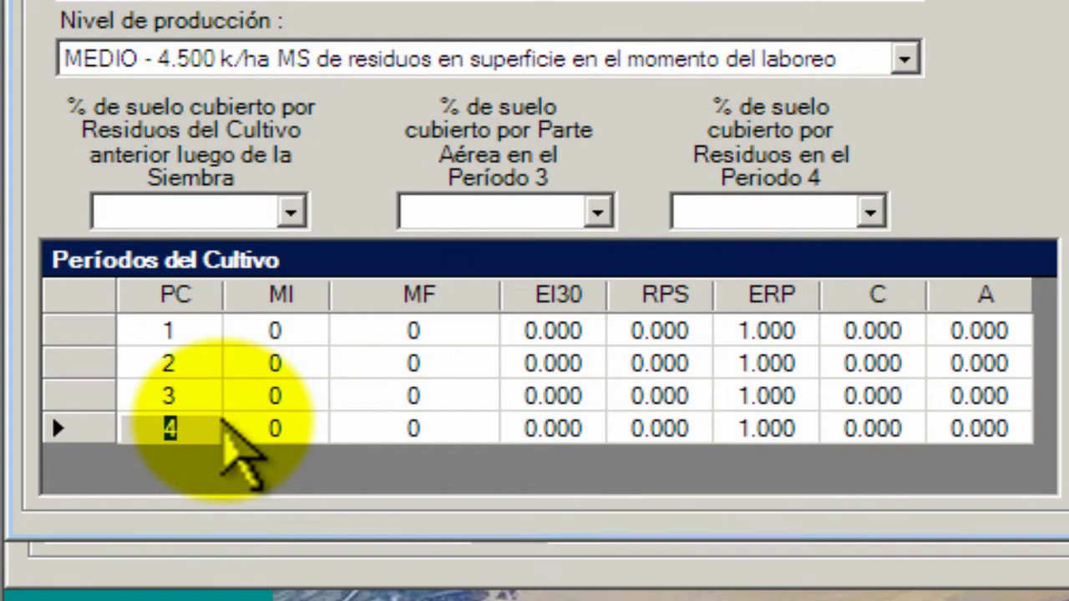
pyautogui.click(254, 292)
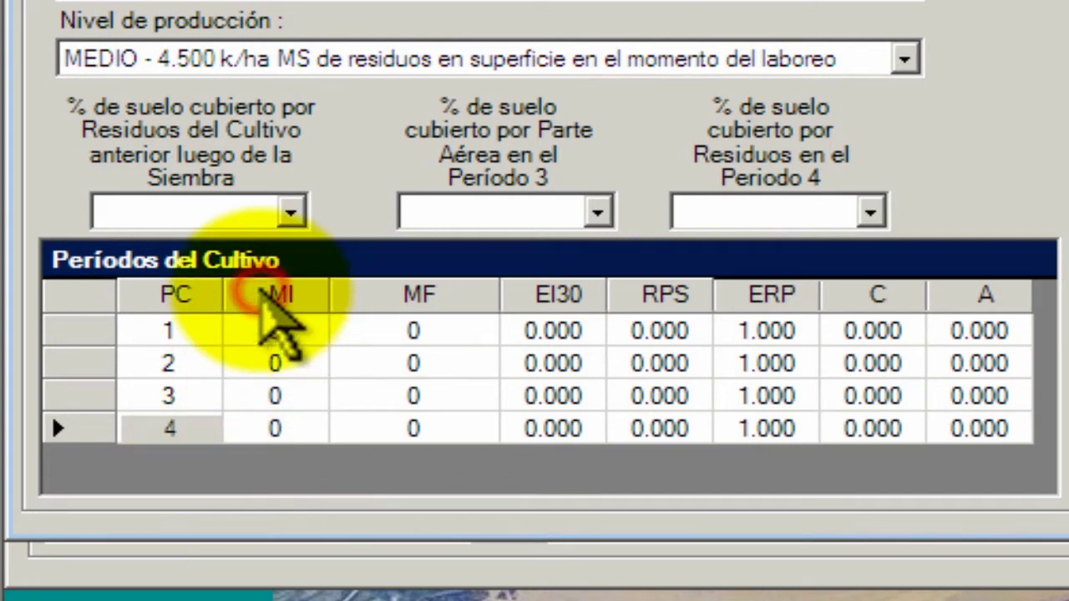
pyautogui.click(267, 294)
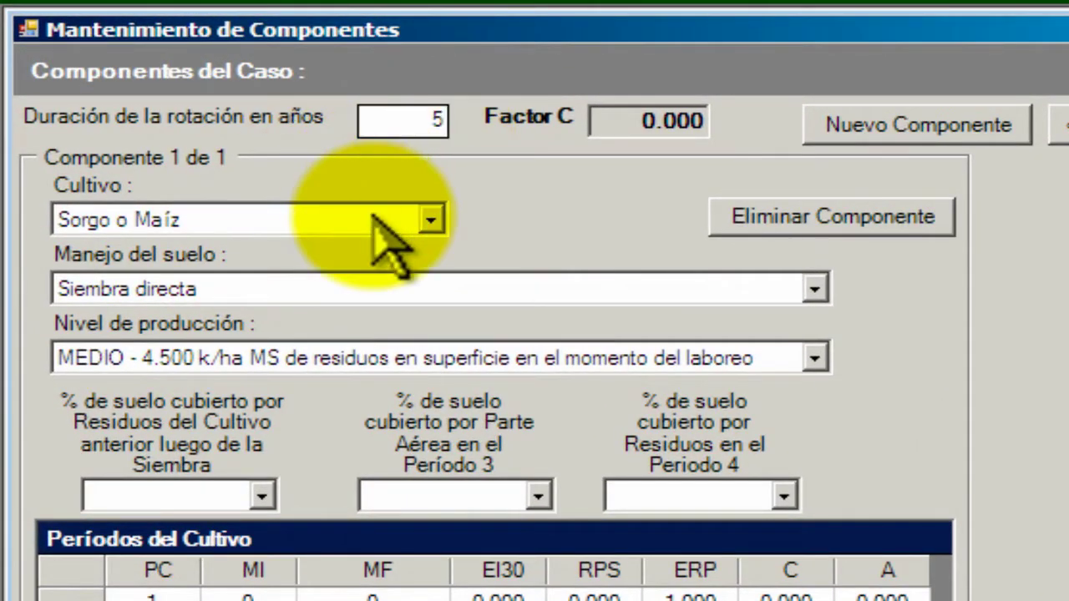
# - Change the first component's crop to Cereales de Invierno with Siembra directa as the soil management
pyautogui.click(429, 219)
pyautogui.scroll(1, 288, 259)
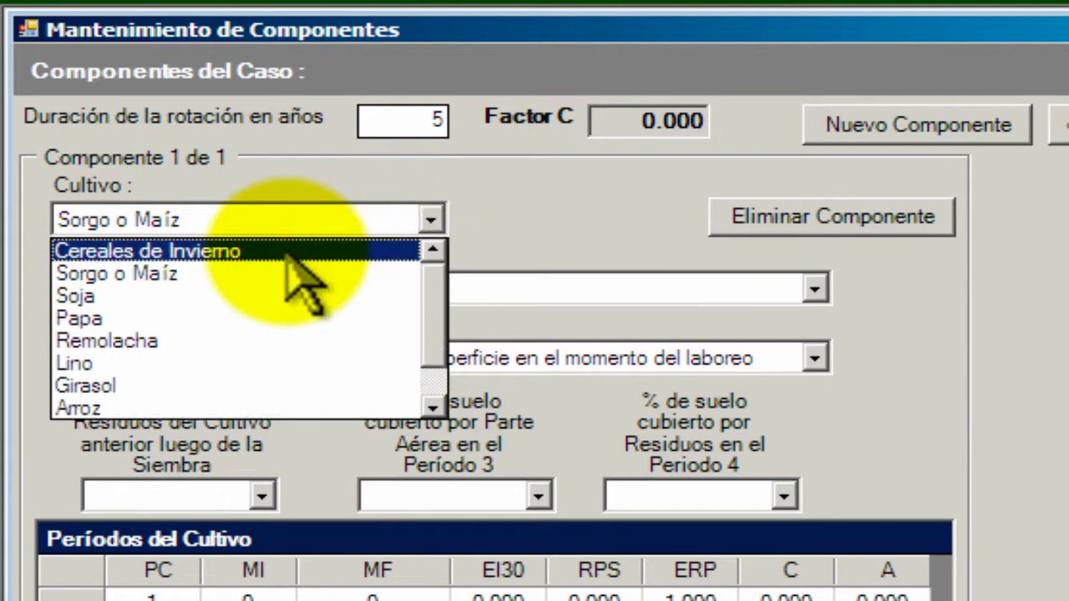
pyautogui.click(286, 249)
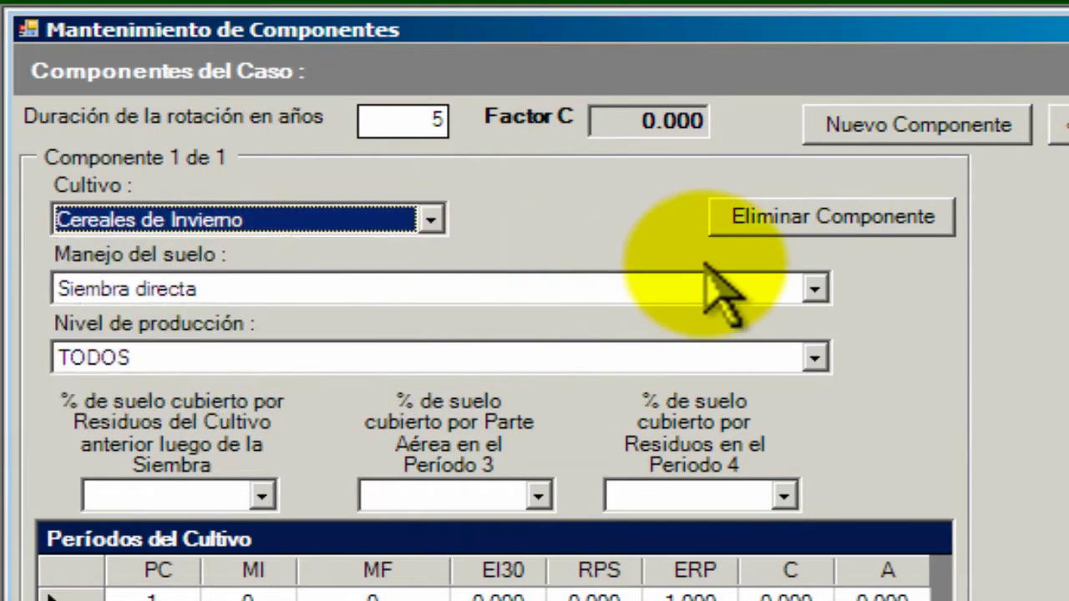
pyautogui.click(787, 284)
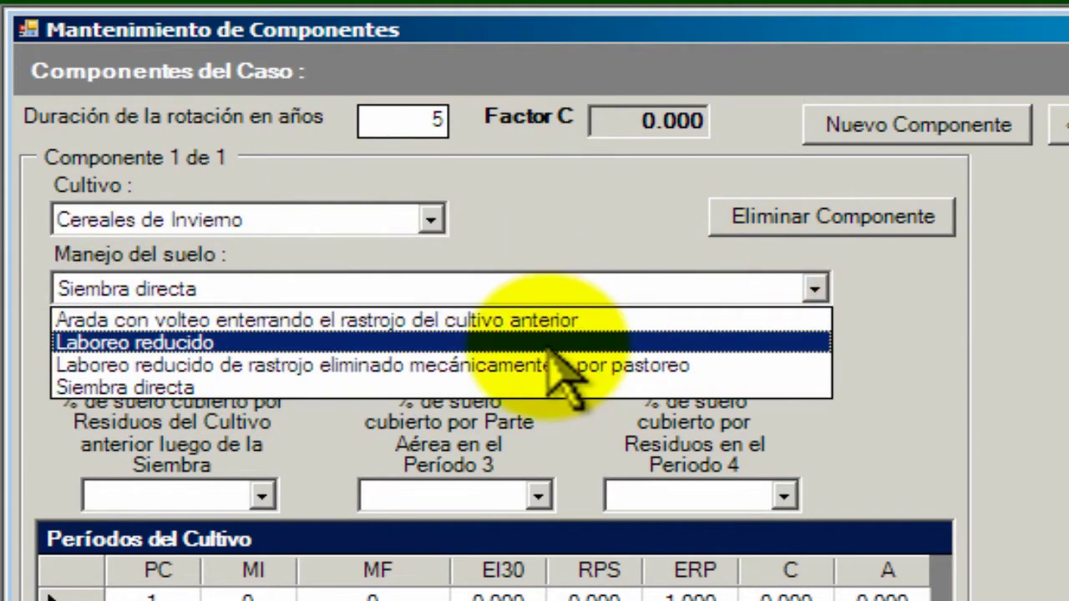
pyautogui.click(492, 387)
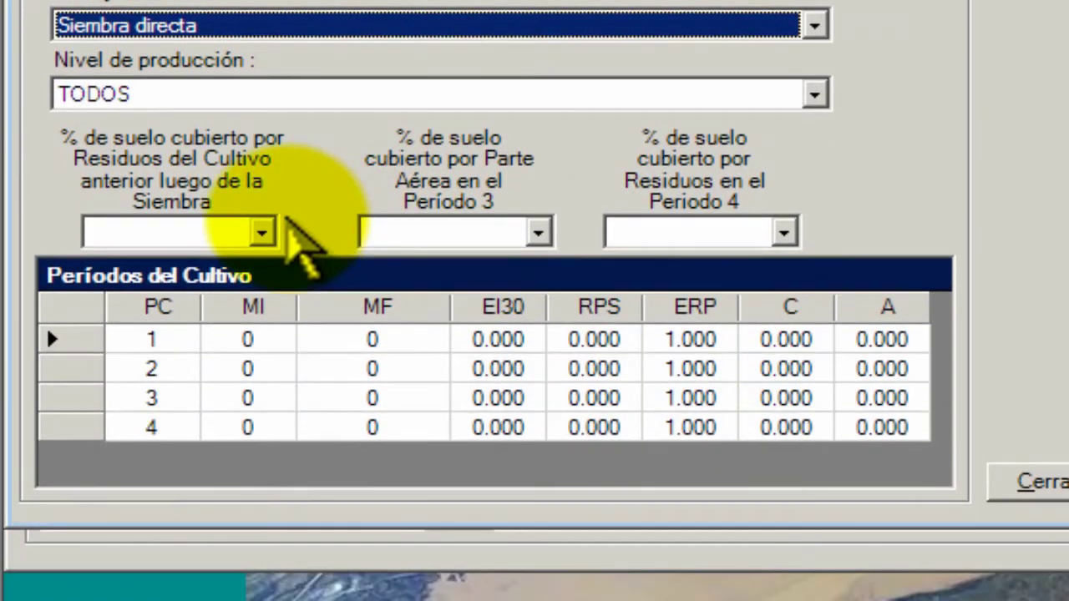
# - Set the soil cover from previous crop residues after sowing to 60% and the aerial cover in period 3 to 96%
pyautogui.click(264, 491)
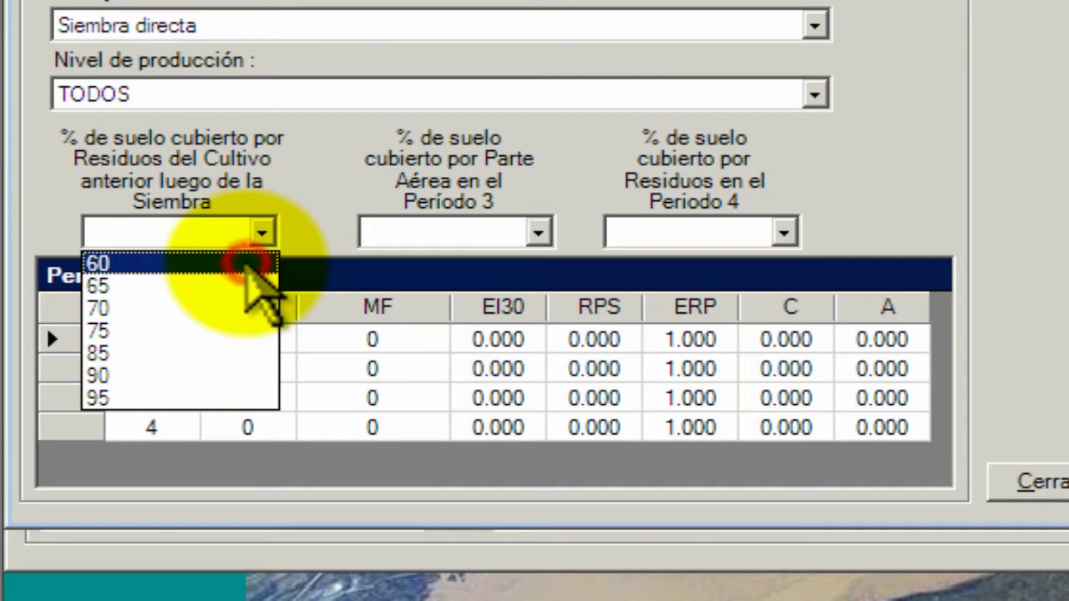
pyautogui.click(247, 264)
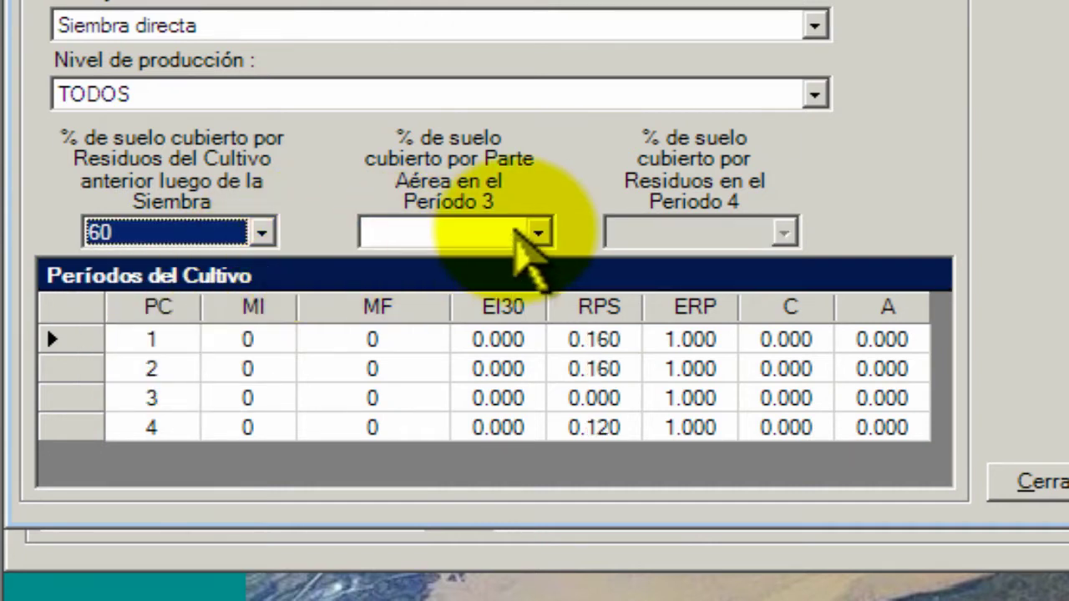
pyautogui.click(535, 231)
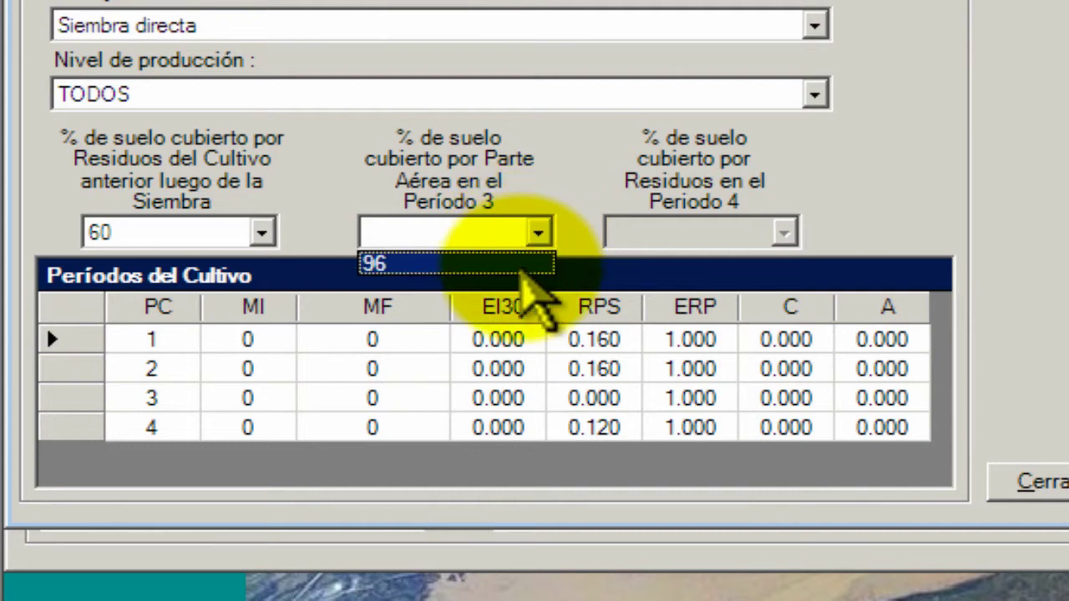
pyautogui.click(522, 265)
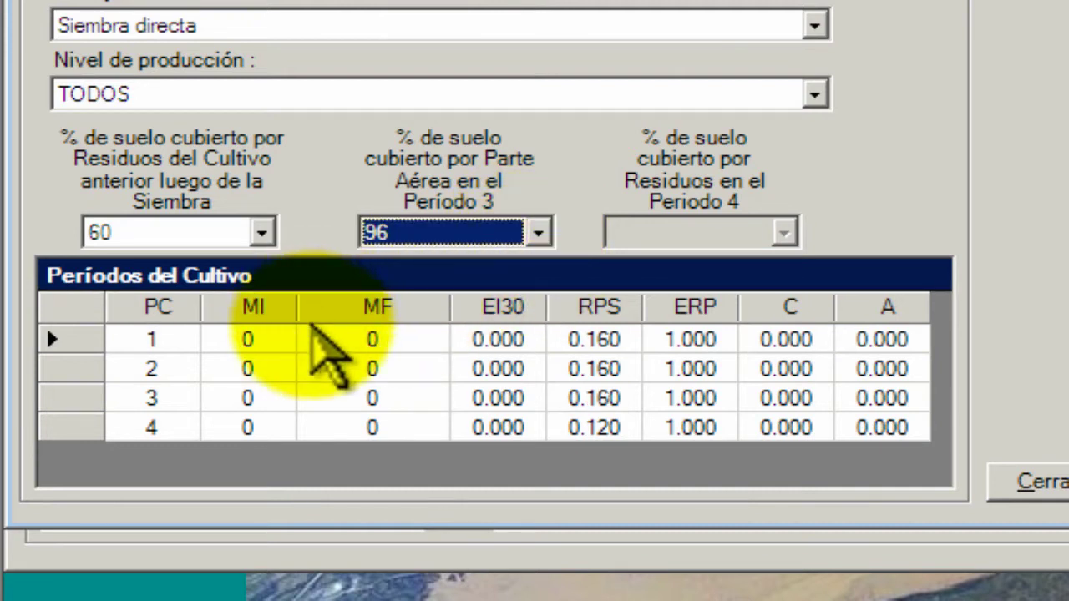
# - Enter start and end months 5 and 5 for crop period 1, and 6 and 6 for period 2
pyautogui.click(255, 335)
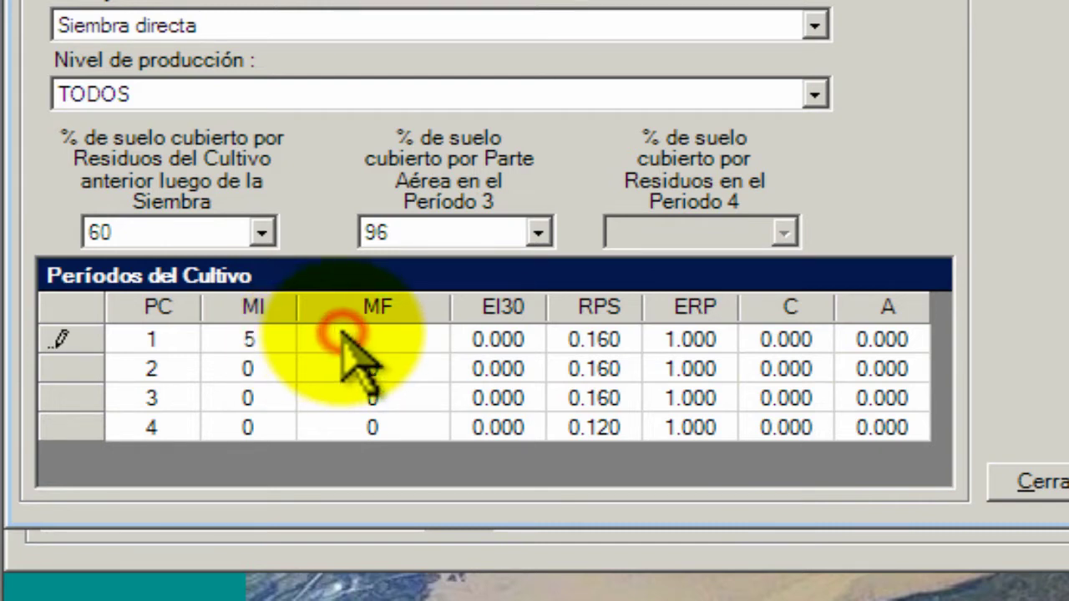
pyautogui.click(342, 334)
pyautogui.write('5')
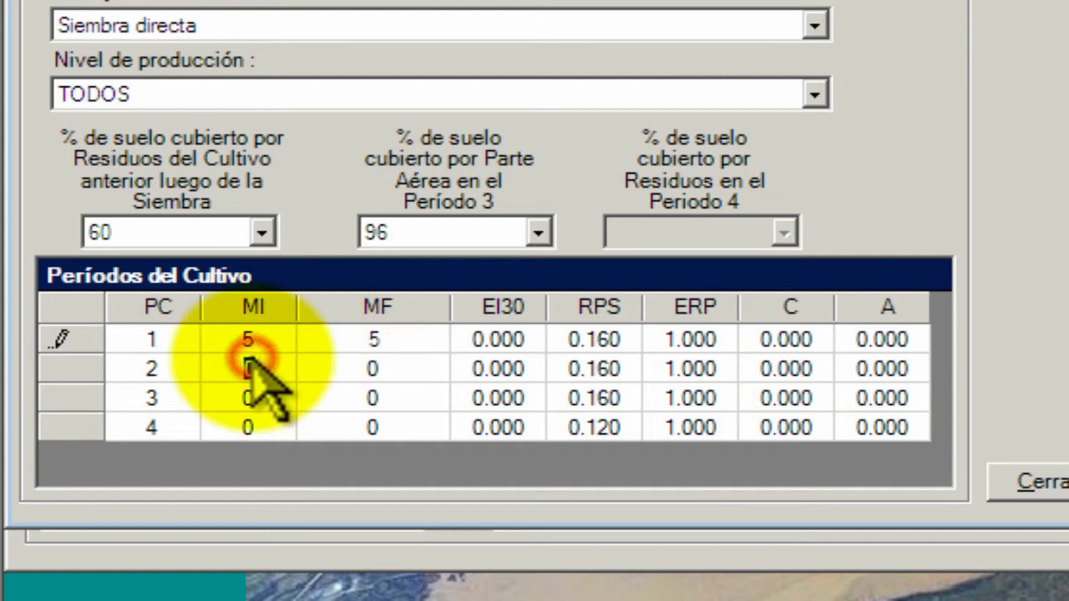
pyautogui.write('6')
pyautogui.click(340, 361)
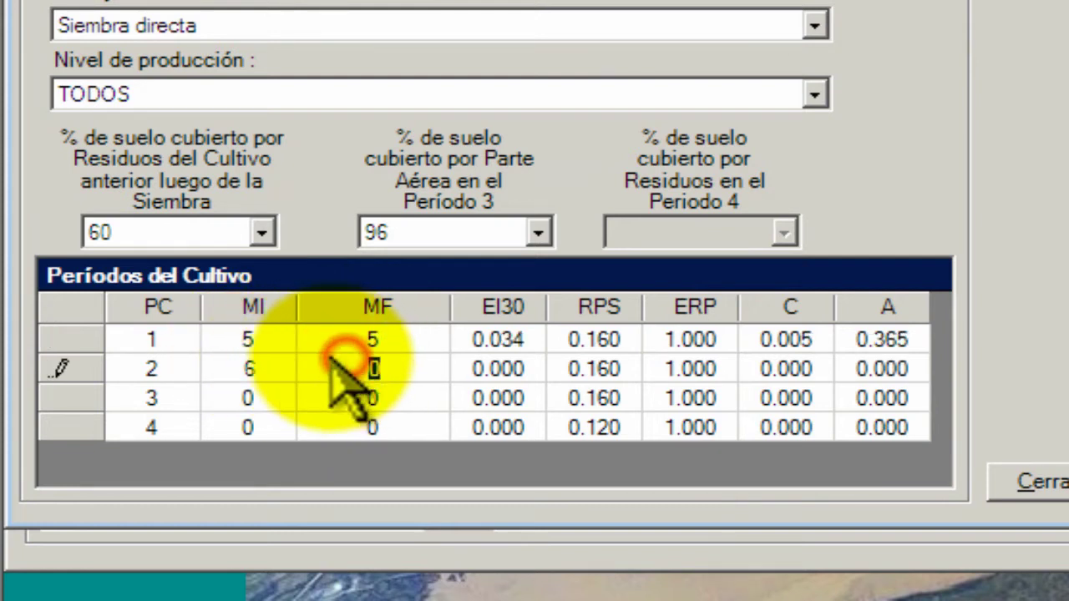
pyautogui.write('6')
# - Enter start month 7 and end month 11 for crop period 3
pyautogui.click(278, 376)
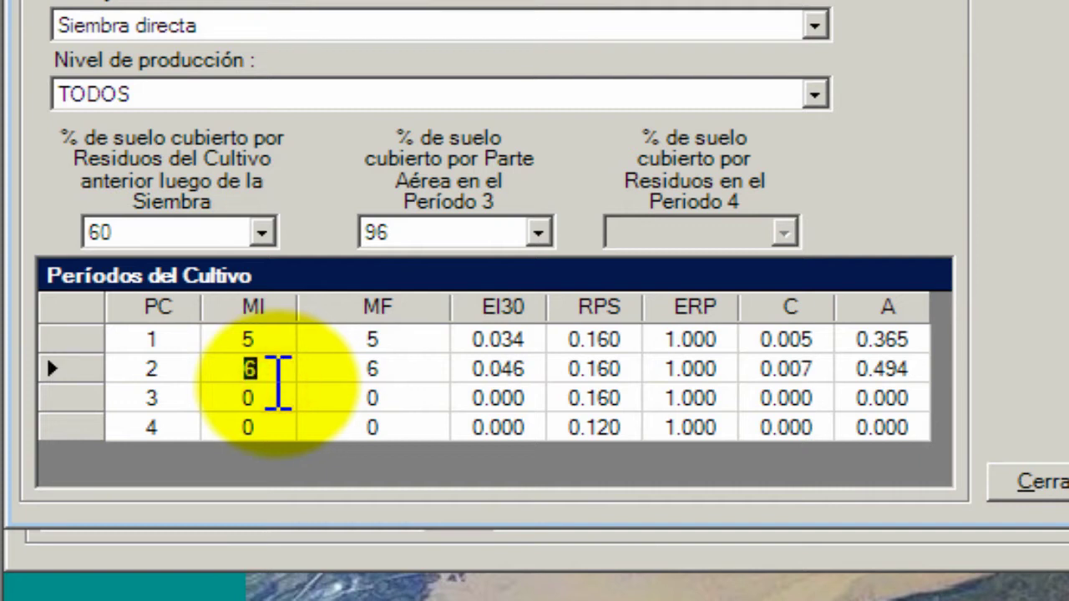
pyautogui.click(279, 391)
pyautogui.write('7')
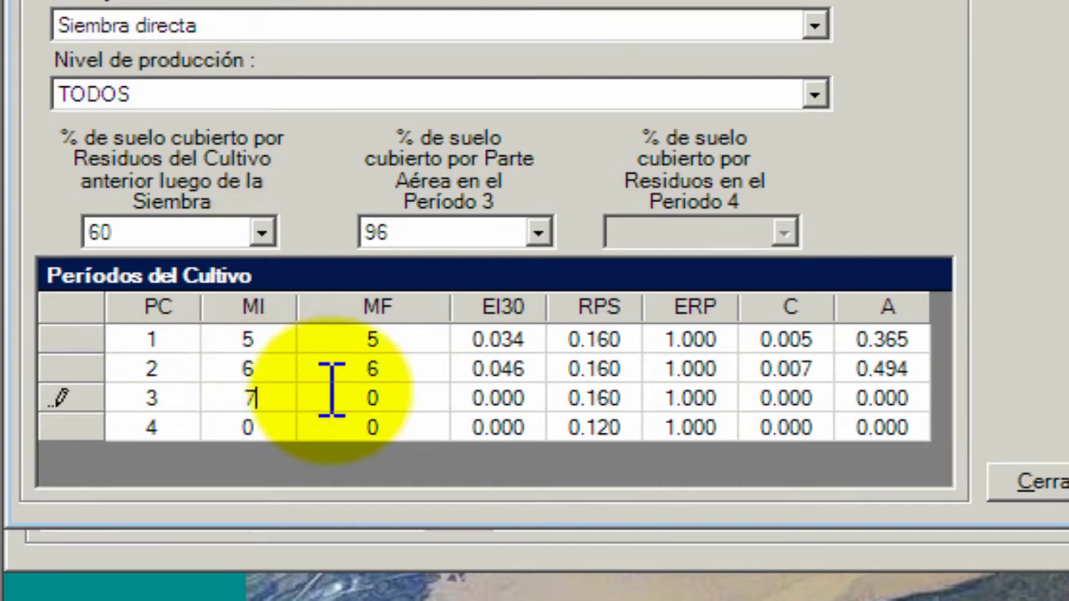
pyautogui.click(361, 396)
pyautogui.write('11')
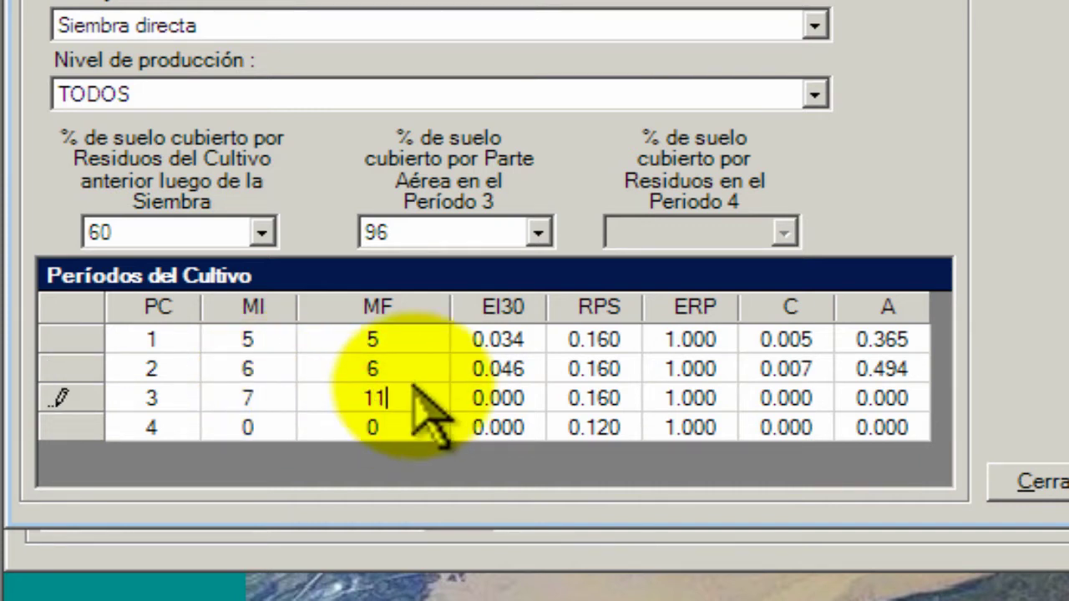
pyautogui.click(494, 399)
pyautogui.press('Tab')
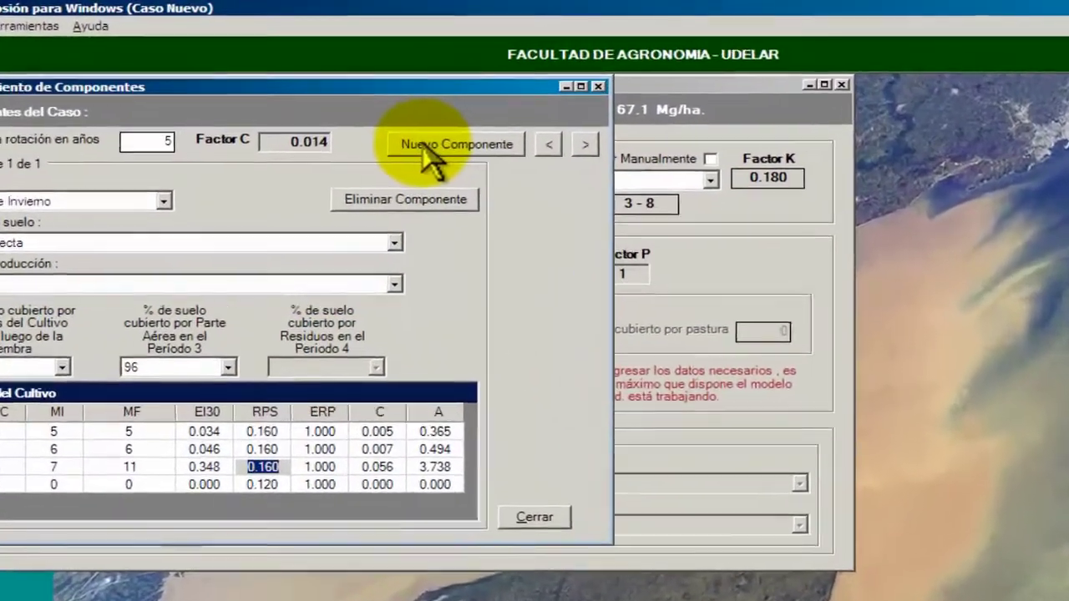
# - Add a second component to the case and set its crop to Sorgo o Maíz
pyautogui.click(373, 102)
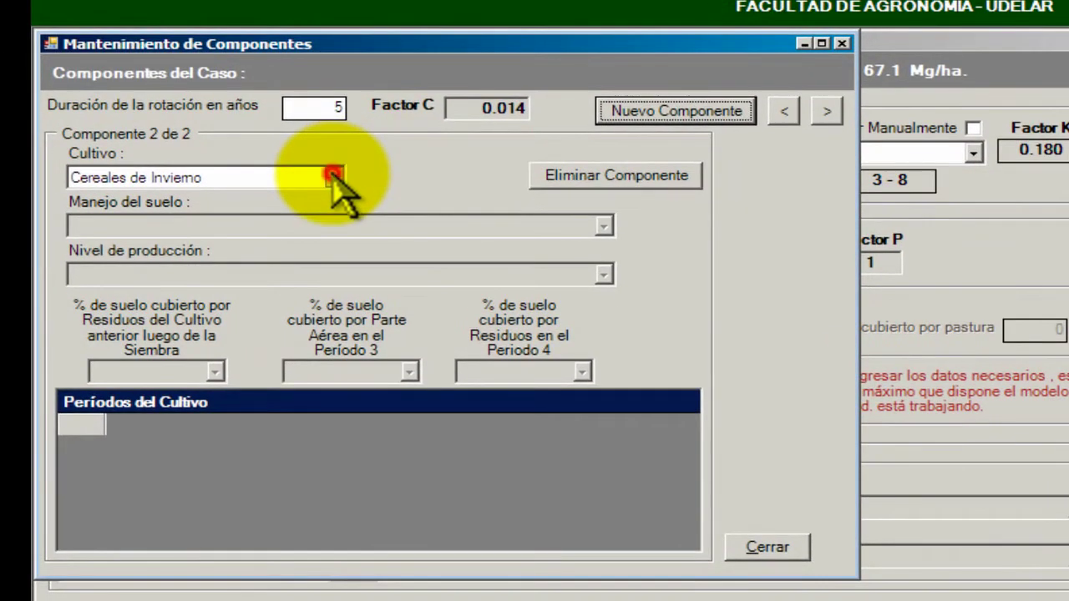
pyautogui.click(333, 173)
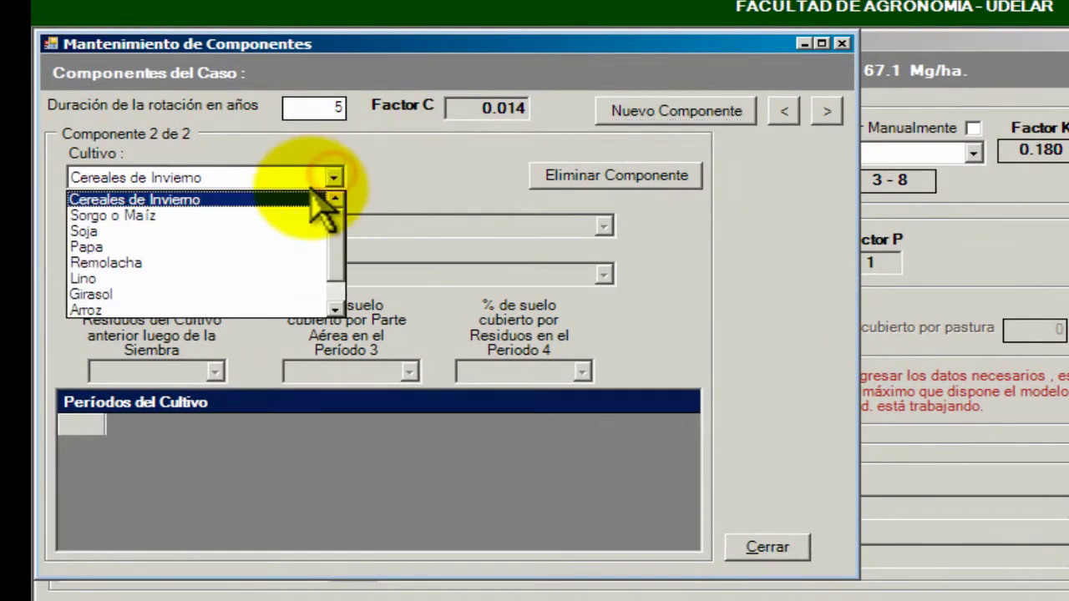
pyautogui.click(288, 213)
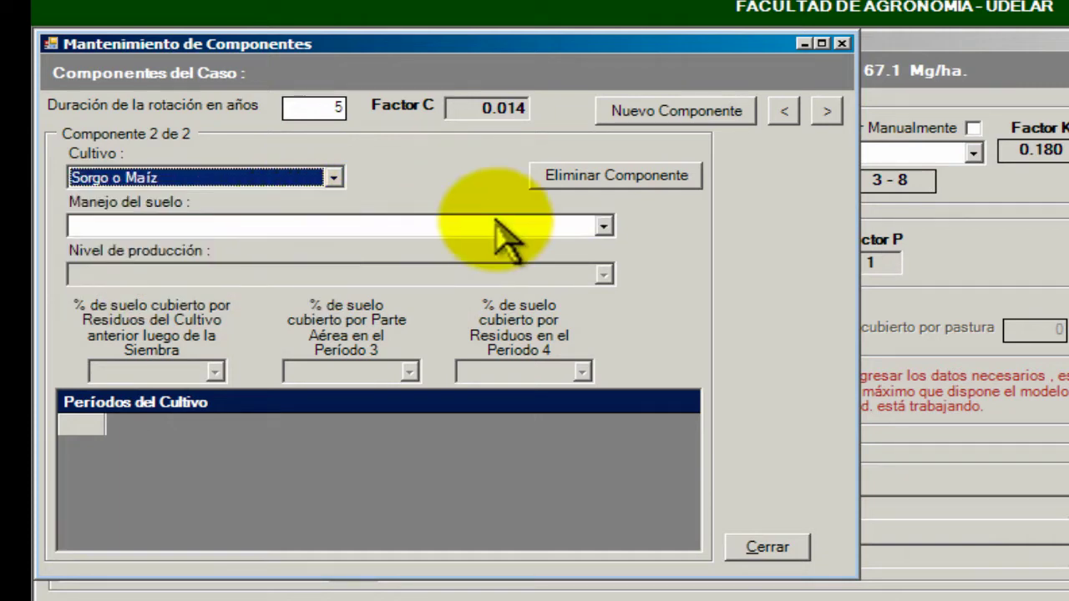
# - Set the second component's soil management to Siembra directa and its production level to MEDIO - 4.500 k/ha
pyautogui.click(603, 224)
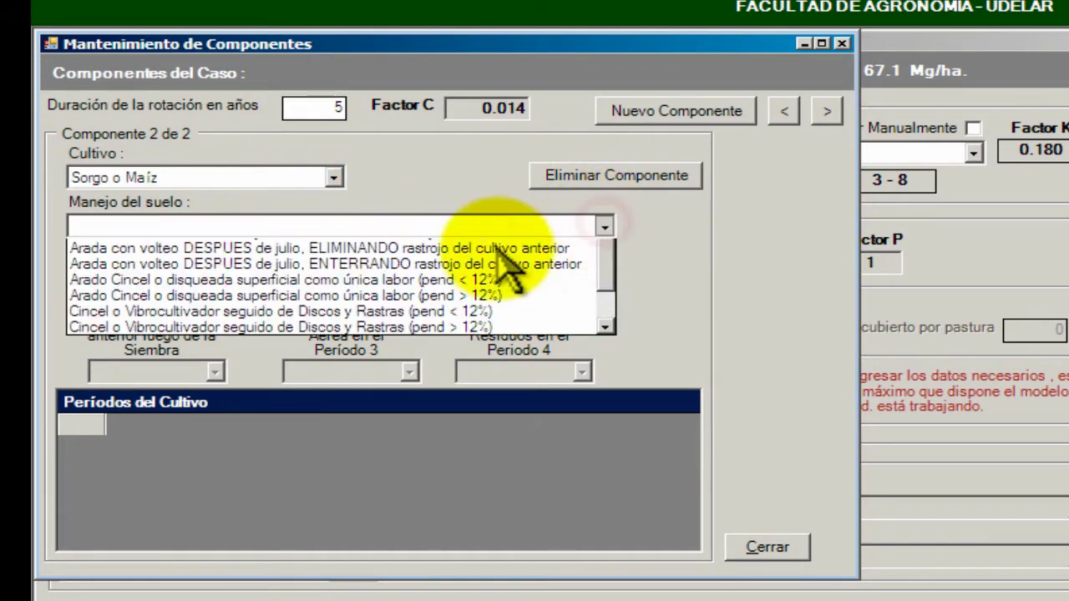
pyautogui.scroll(-1, 418, 284)
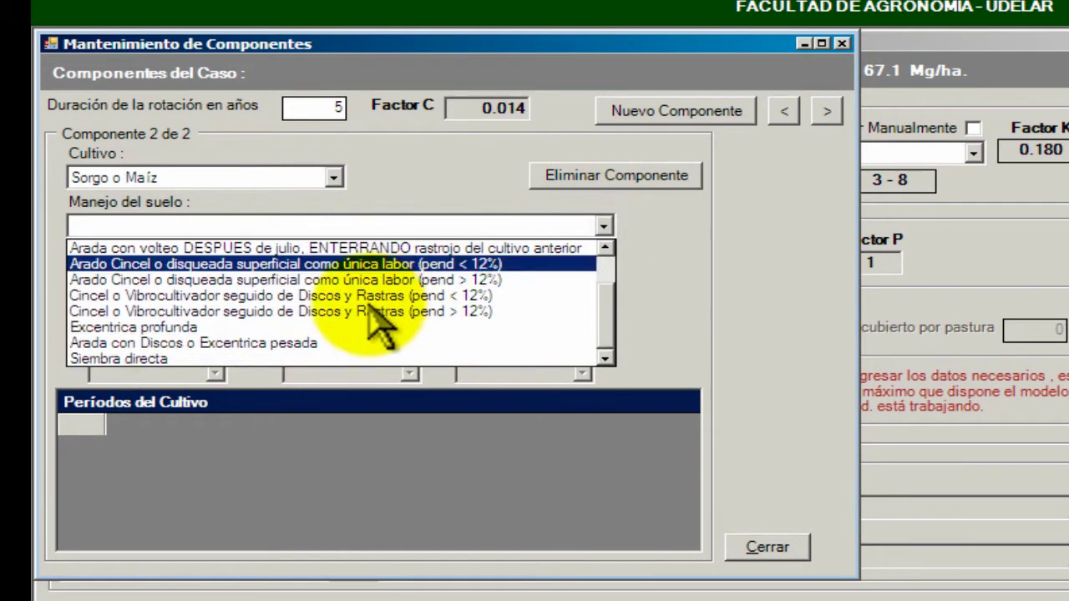
pyautogui.click(171, 359)
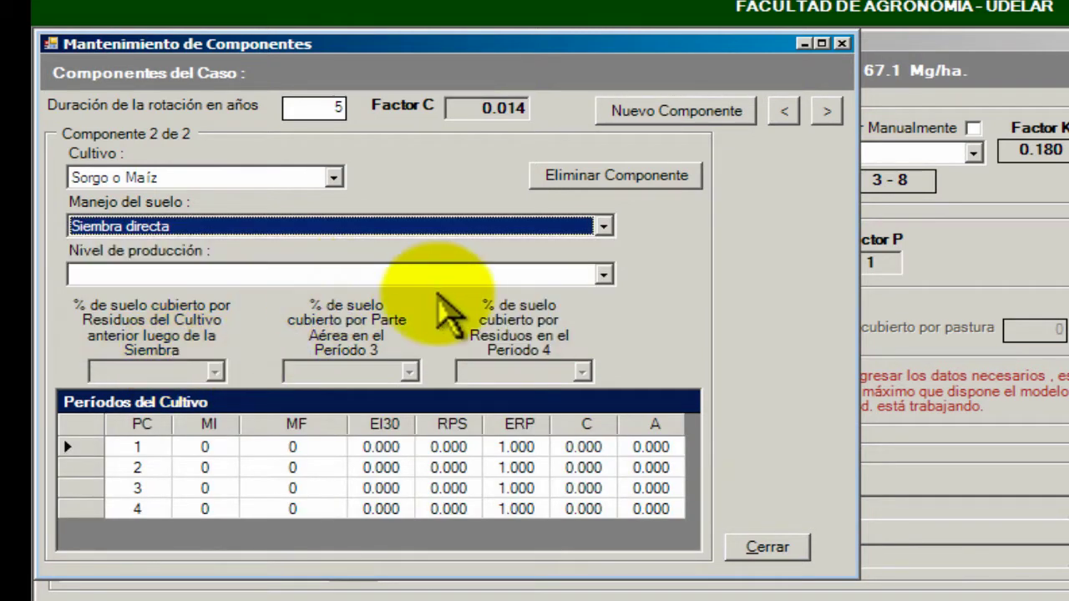
pyautogui.click(573, 274)
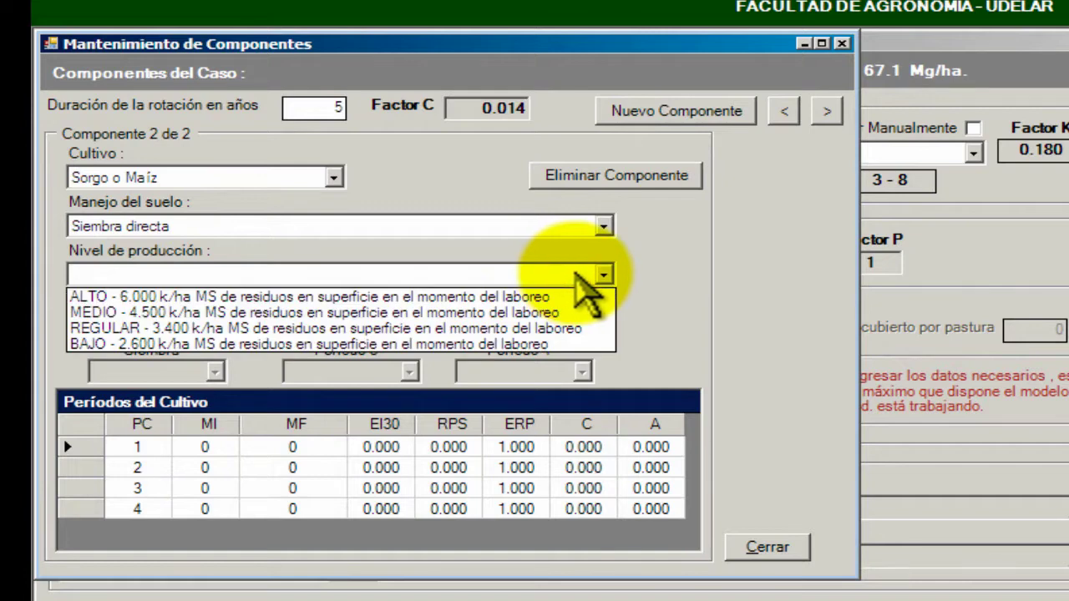
pyautogui.click(327, 312)
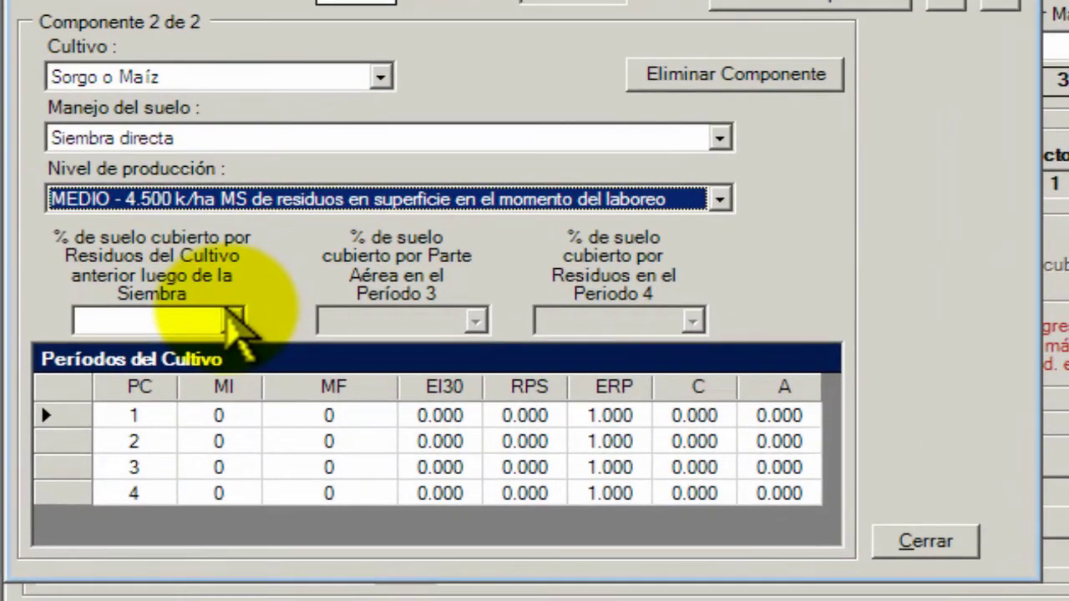
# - Set the Sorgo o Maíz component's residue cover after sowing to 80% and its residue cover in period 4 to 70%
pyautogui.click(233, 320)
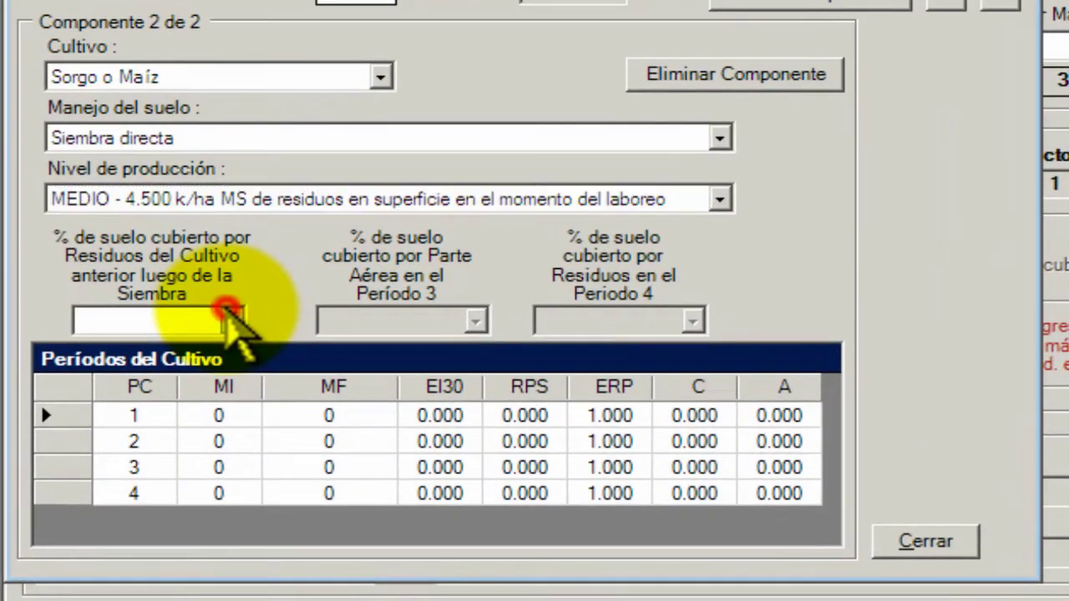
pyautogui.click(209, 344)
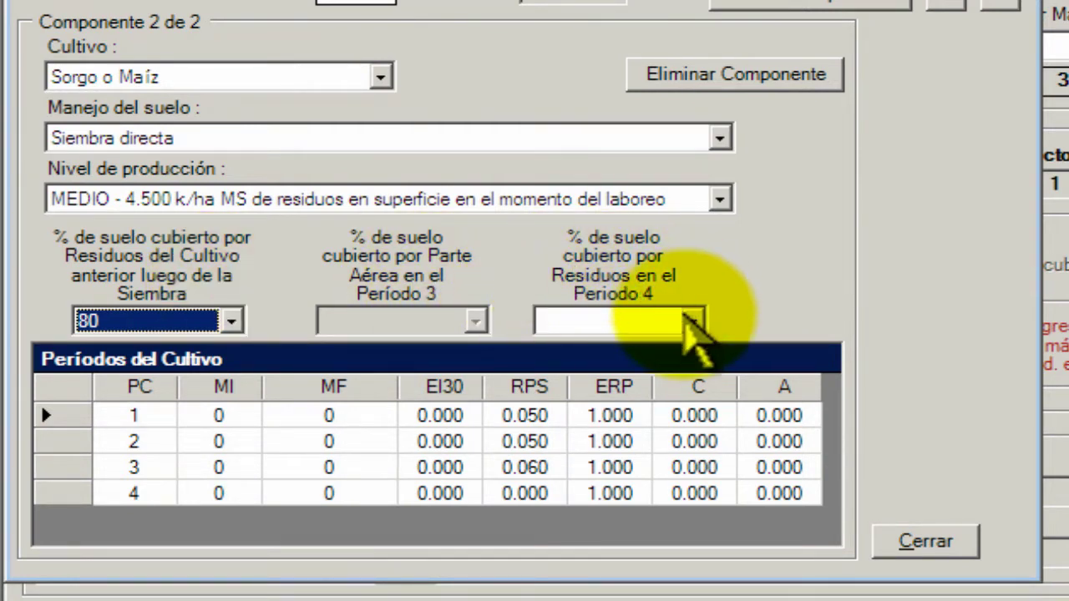
pyautogui.click(691, 320)
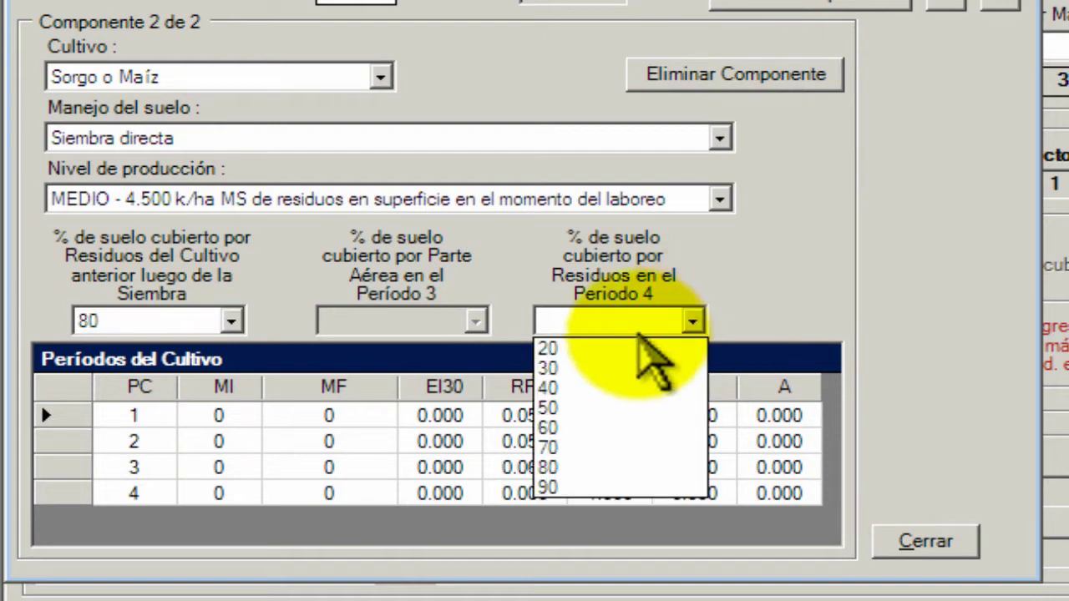
pyautogui.click(633, 445)
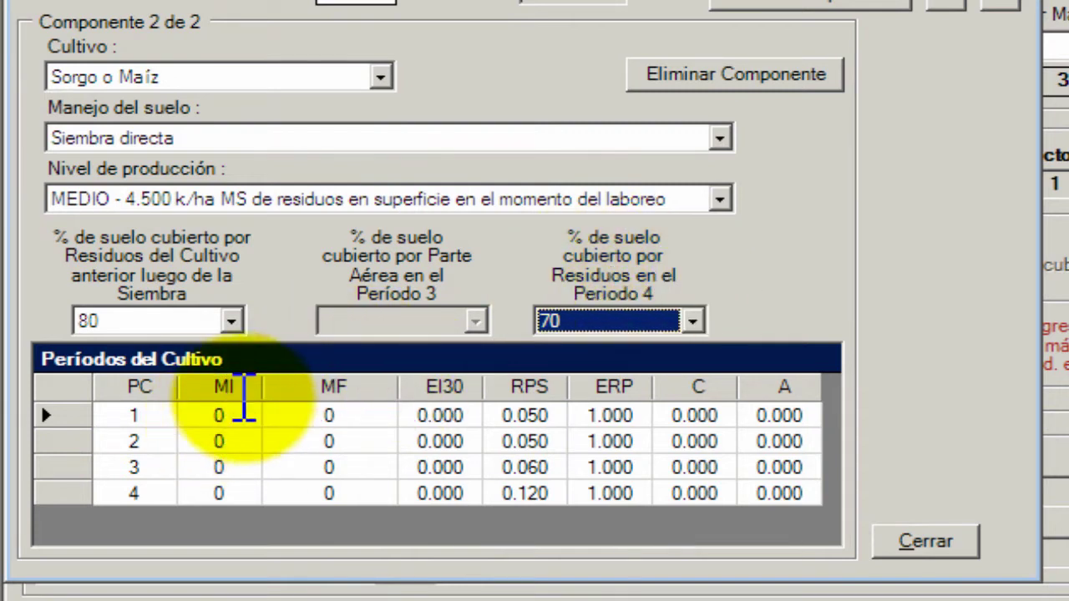
# - Enter start month 12 and end month 12 for crop period 1 of the Sorgo o Maíz component
pyautogui.click(224, 414)
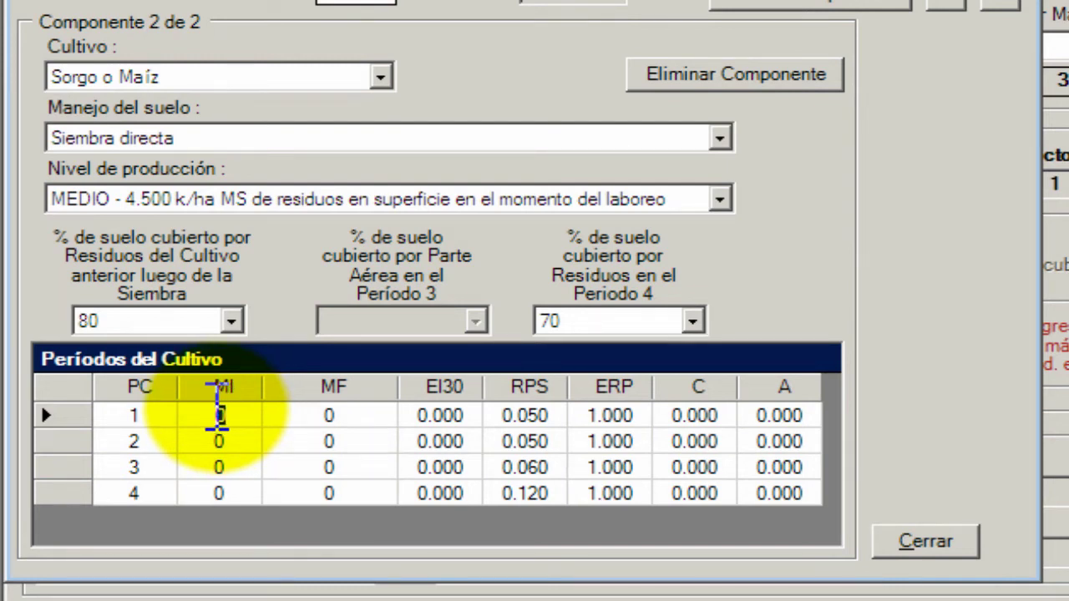
pyautogui.write('12')
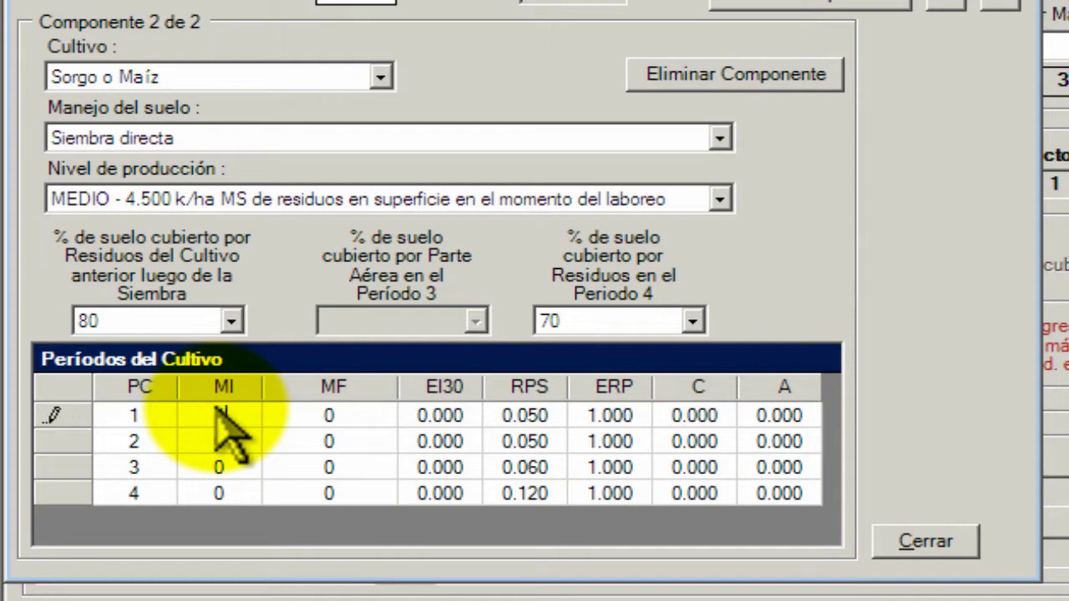
pyautogui.click(316, 417)
pyautogui.write('12')
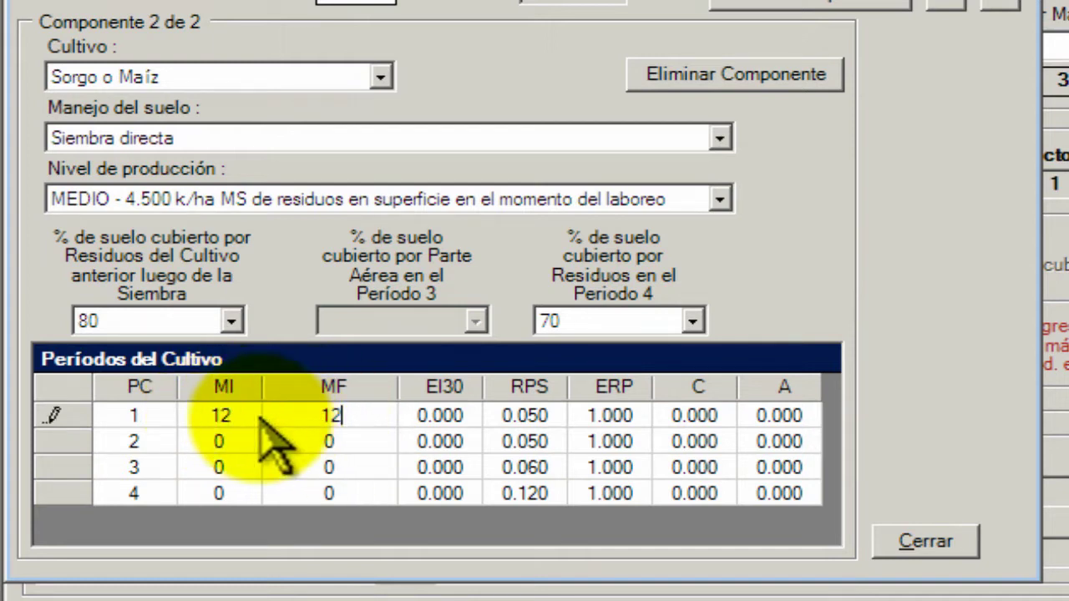
pyautogui.click(256, 418)
# - Enter start and end months 1 and 1 for crop period 2, and 2 and 5 for period 3
pyautogui.click(253, 440)
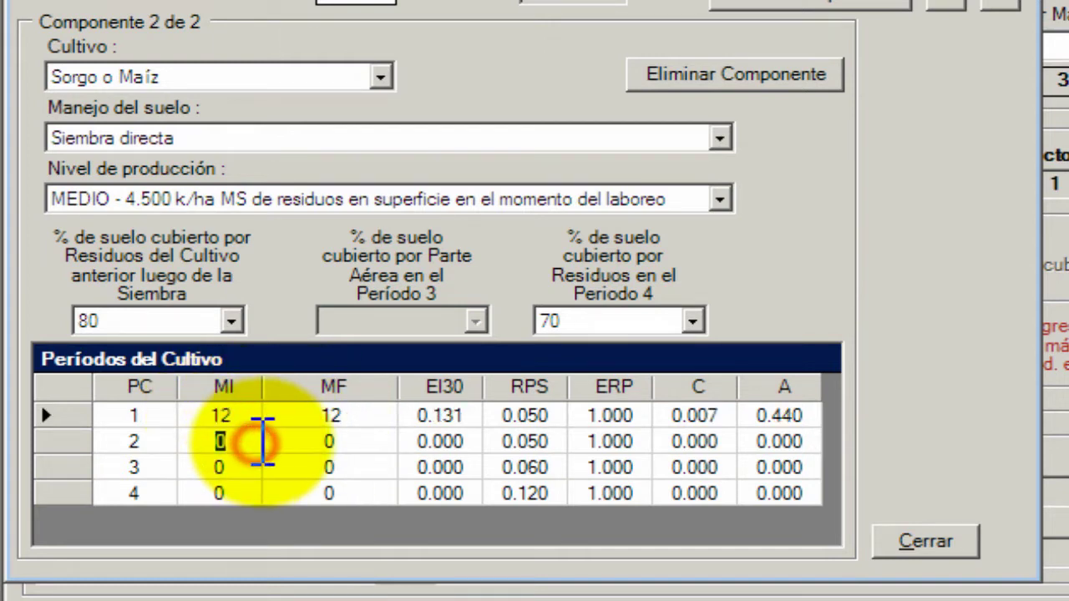
pyautogui.write('1')
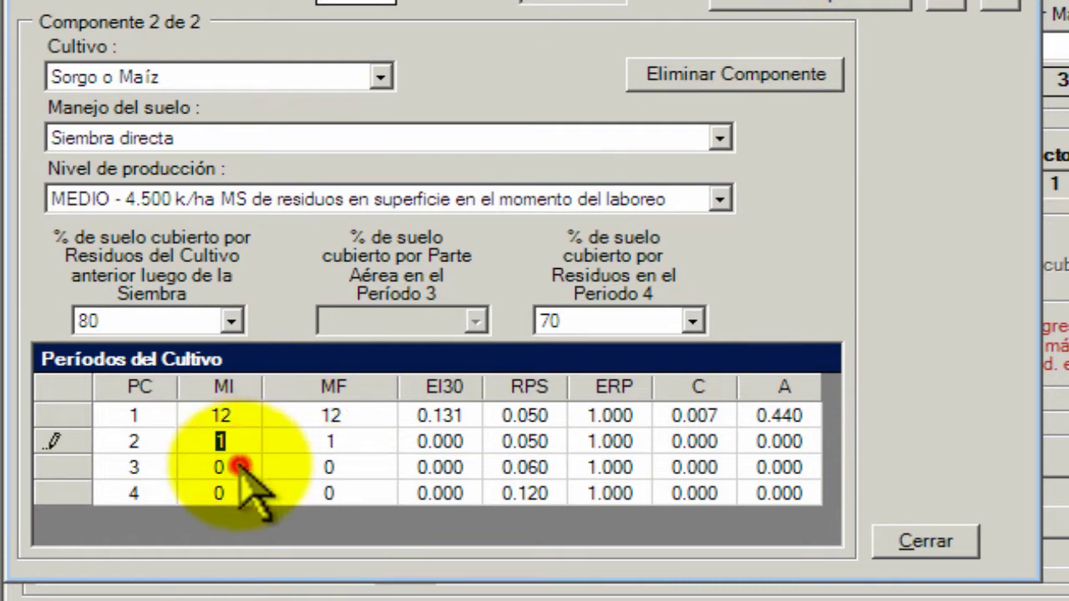
pyautogui.write('2')
pyautogui.click(319, 444)
pyautogui.click(329, 469)
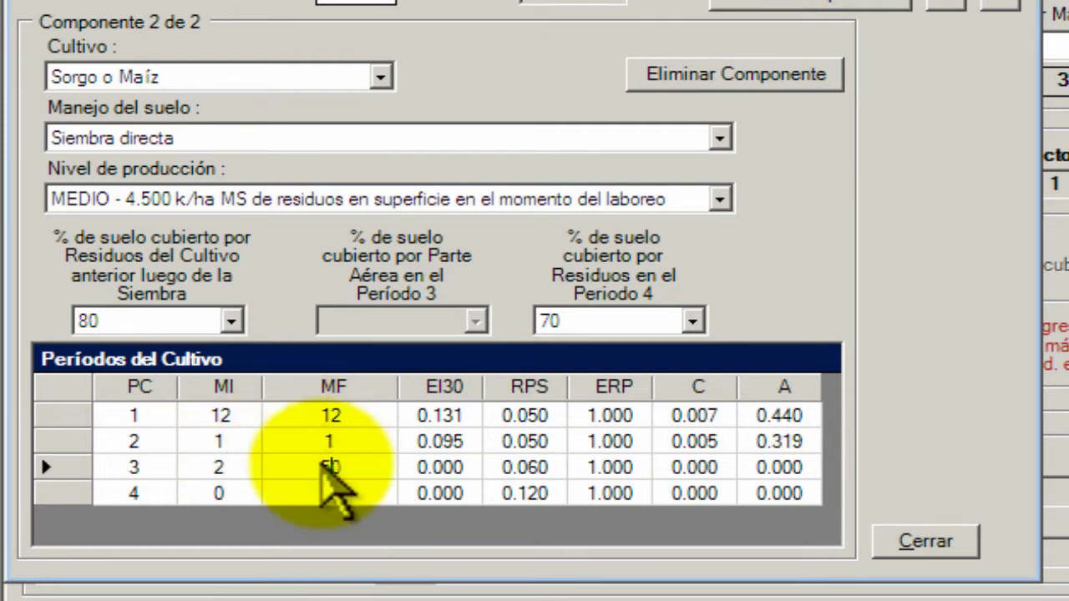
pyautogui.write('5')
# - Enter start month 6 and end month 9 for crop period 4 of the Sorgo o Maíz component
pyautogui.click(222, 490)
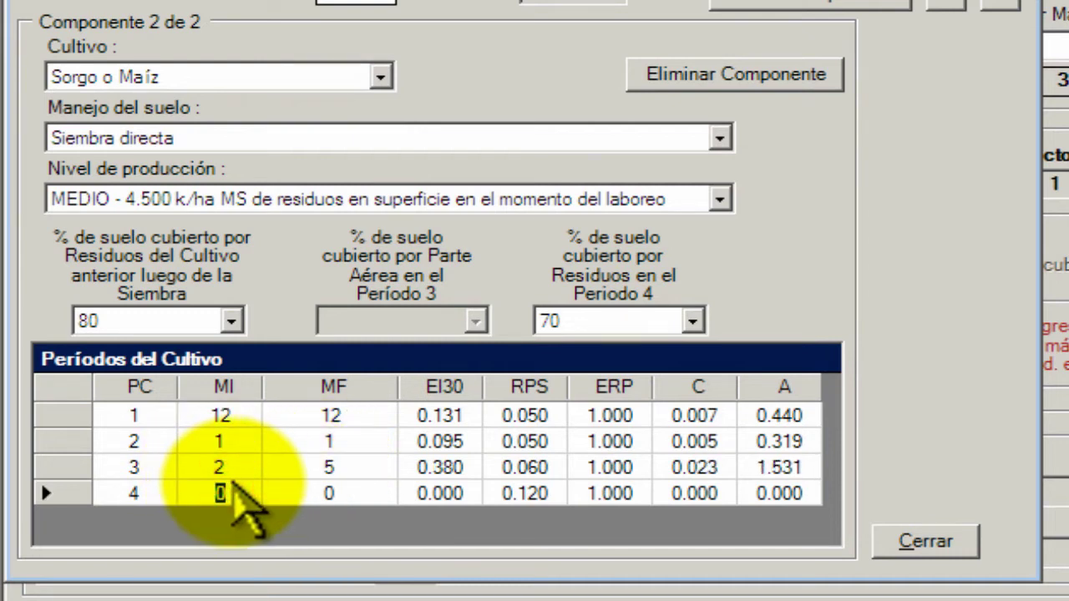
pyautogui.write('6')
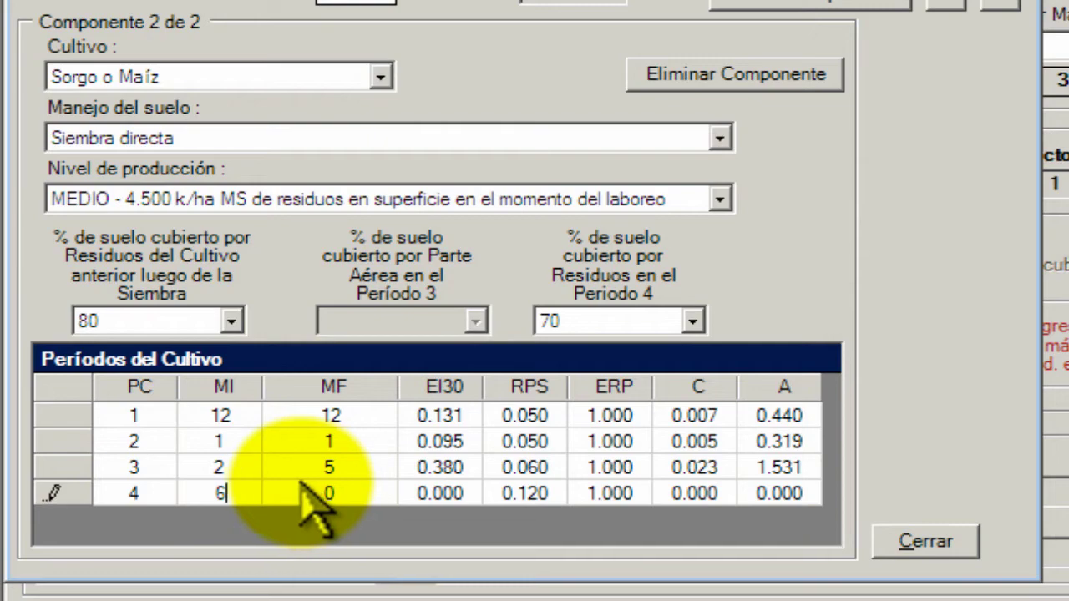
pyautogui.write('9')
pyautogui.press('Tab')
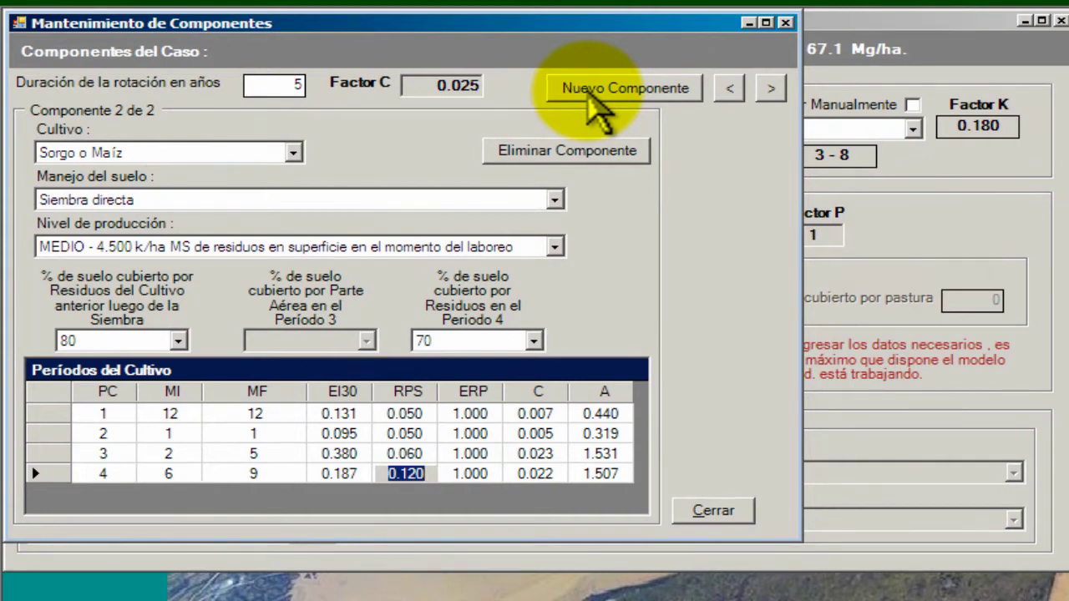
# - Add a third component to the case and set its crop to Soja
pyautogui.click(589, 91)
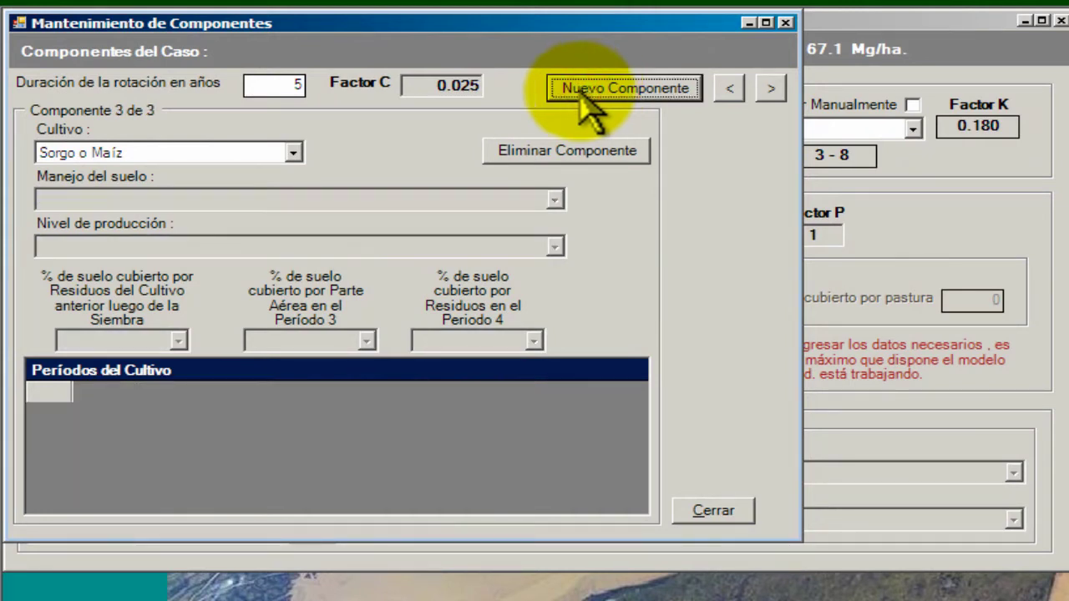
pyautogui.click(296, 151)
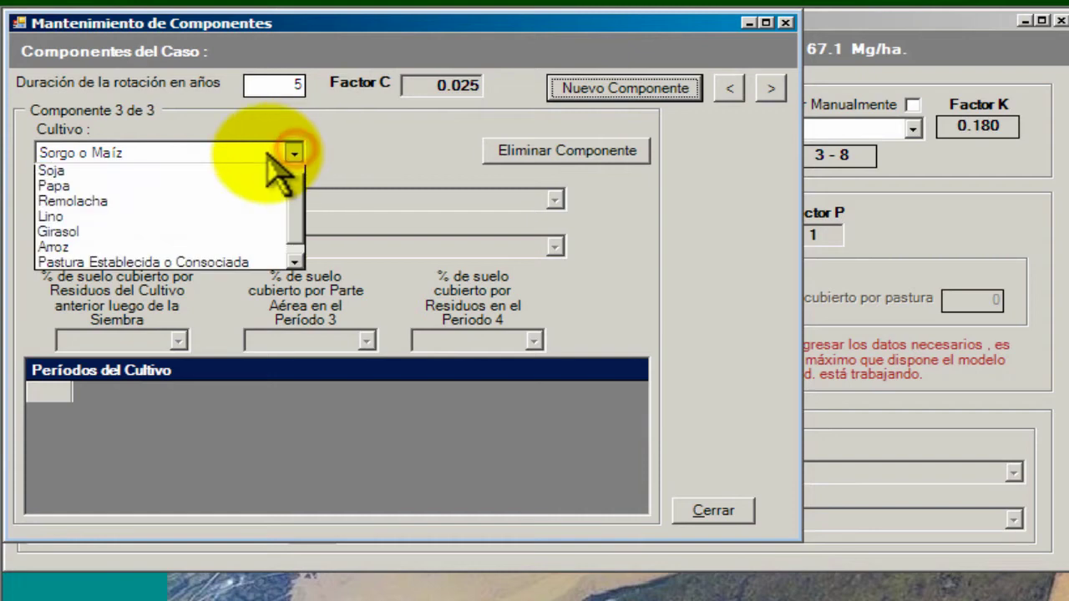
pyautogui.click(227, 189)
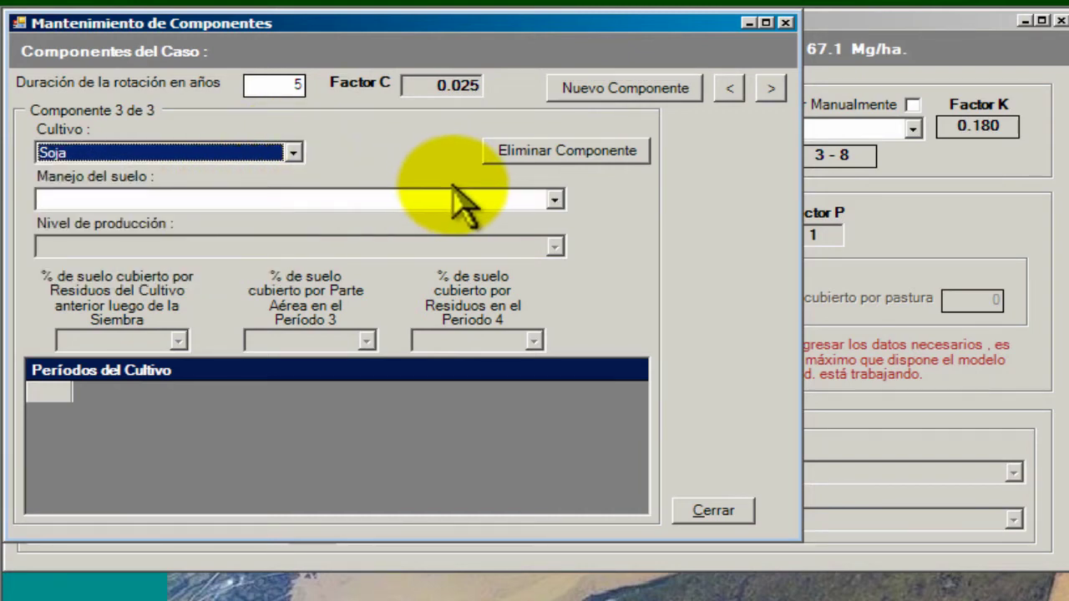
# - Set the Soja component's soil management to Siembra Directa and its production level to REGULAR - 3.400 k/ha
pyautogui.click(455, 197)
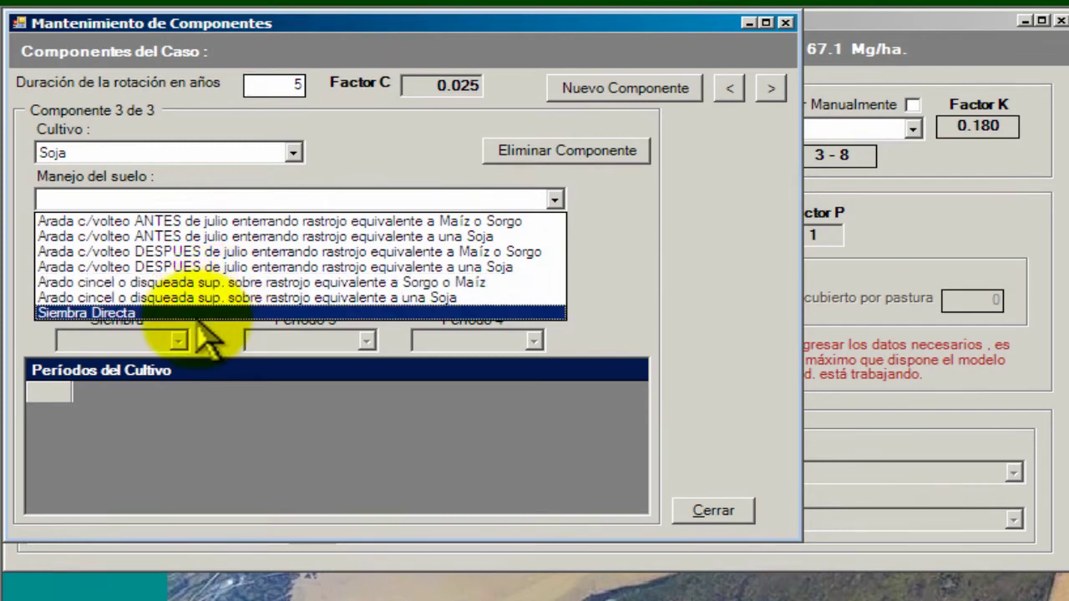
pyautogui.click(199, 314)
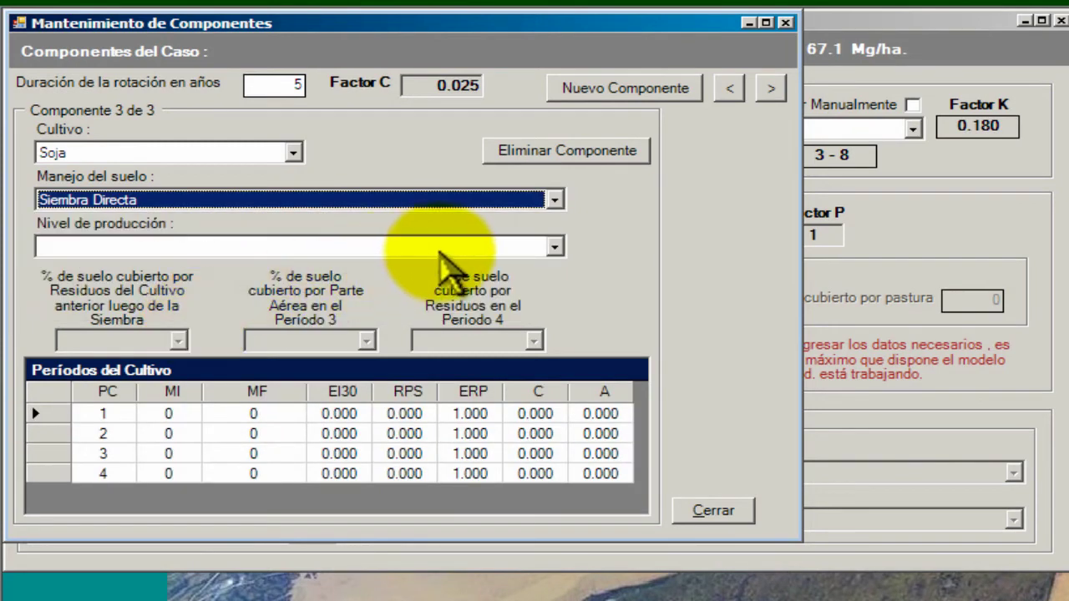
pyautogui.click(438, 247)
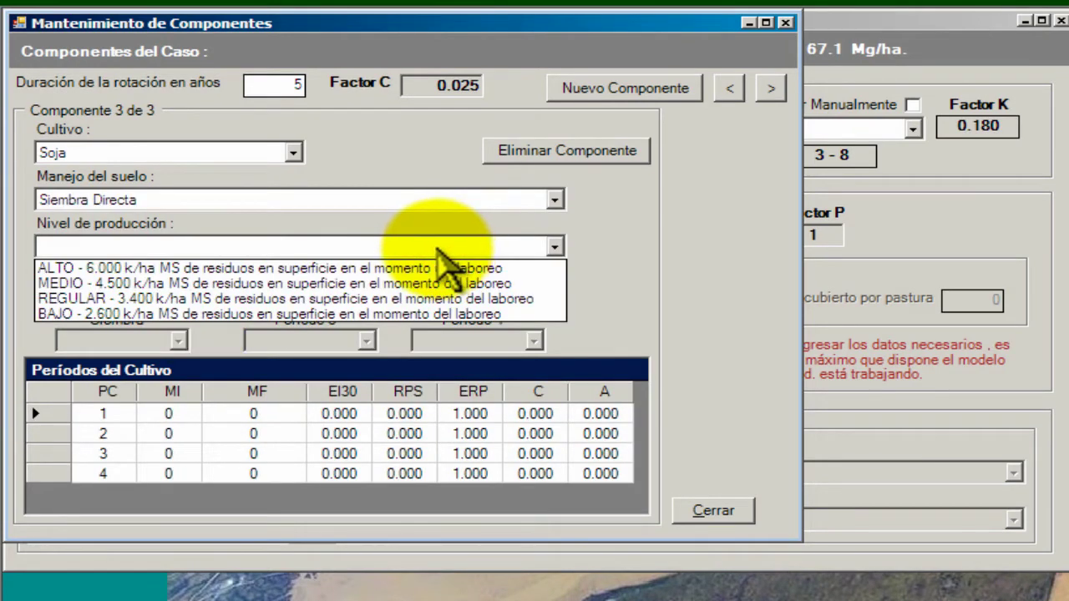
pyautogui.click(296, 297)
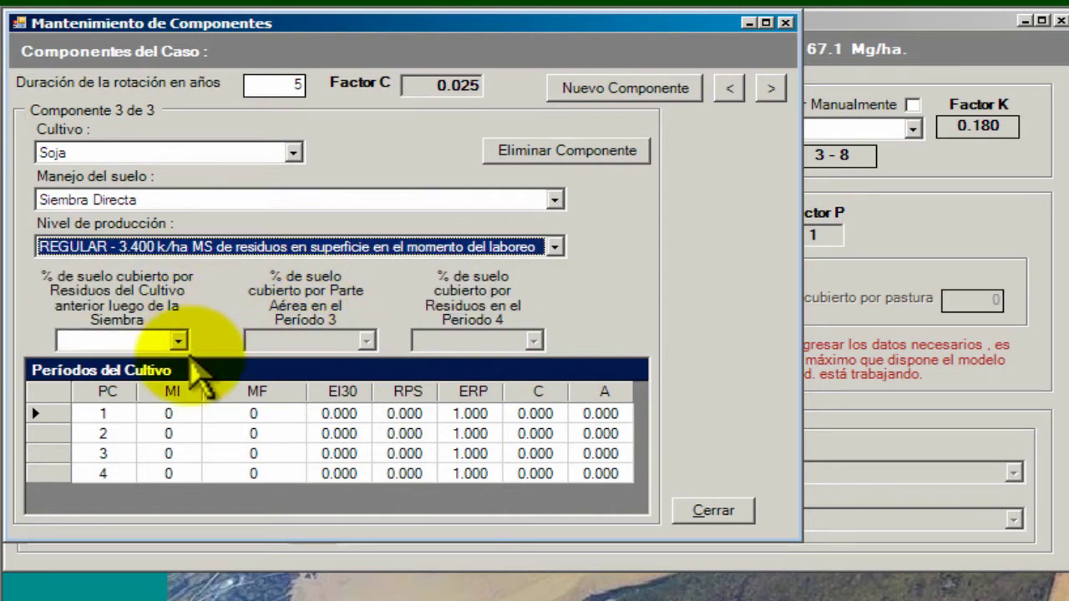
# - Set the Soja component's residue cover after sowing to 70% and its aerial cover in period 3 to 90%
pyautogui.click(175, 337)
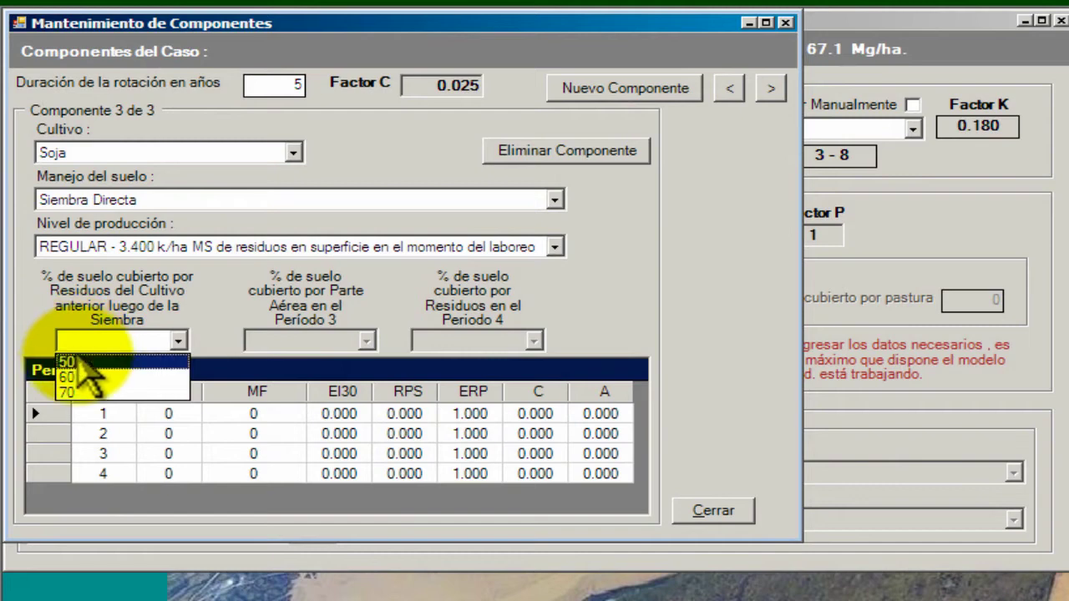
pyautogui.click(80, 393)
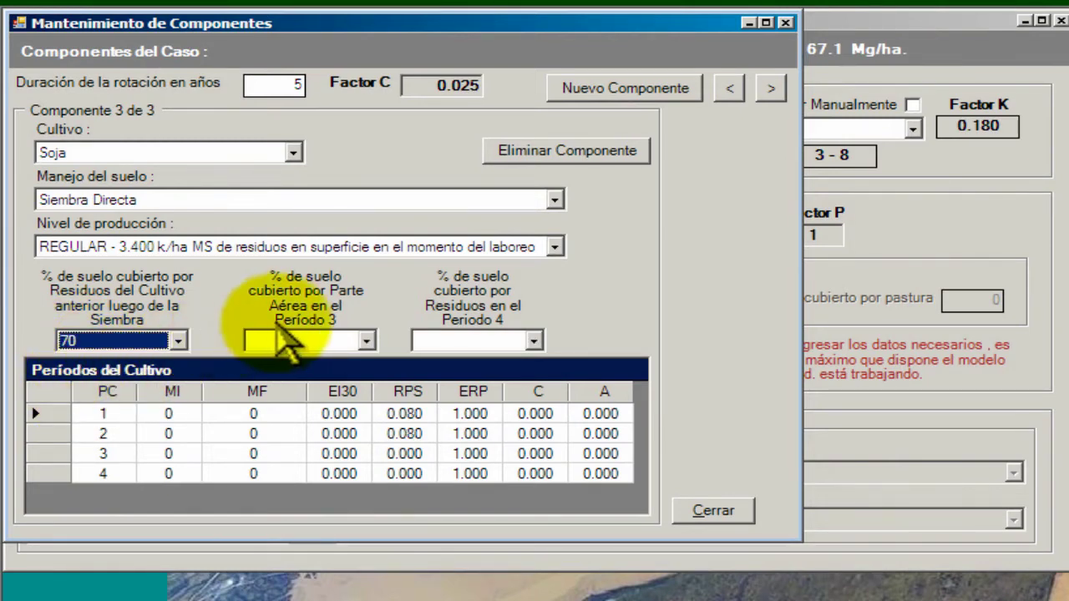
pyautogui.click(362, 336)
pyautogui.click(360, 359)
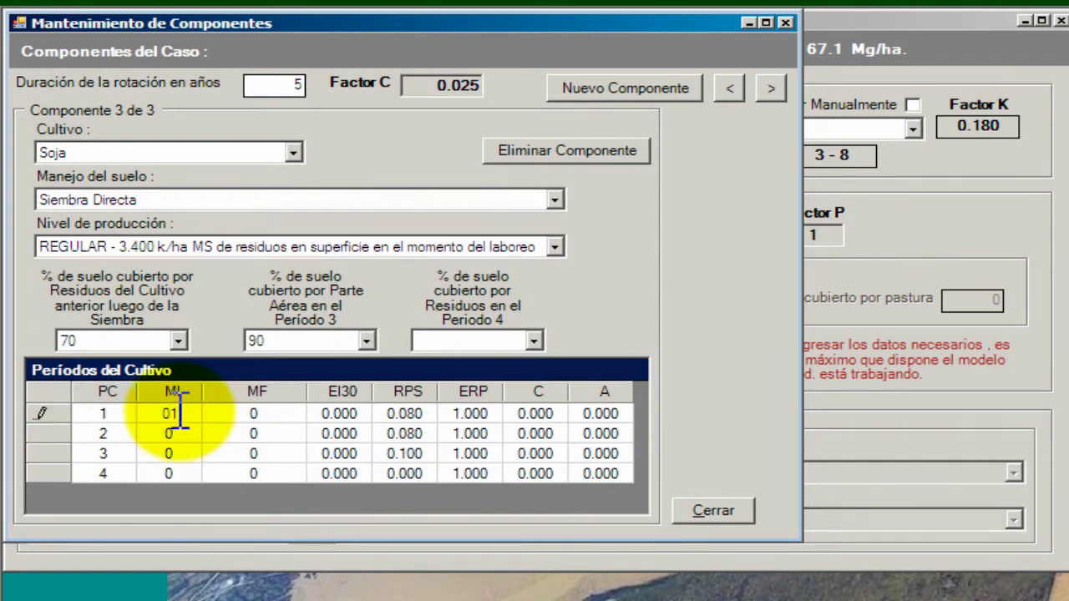
# - Enter start month 10 and end month 10 for crop period 1 of the Soja component
pyautogui.click(179, 408)
pyautogui.write('1')
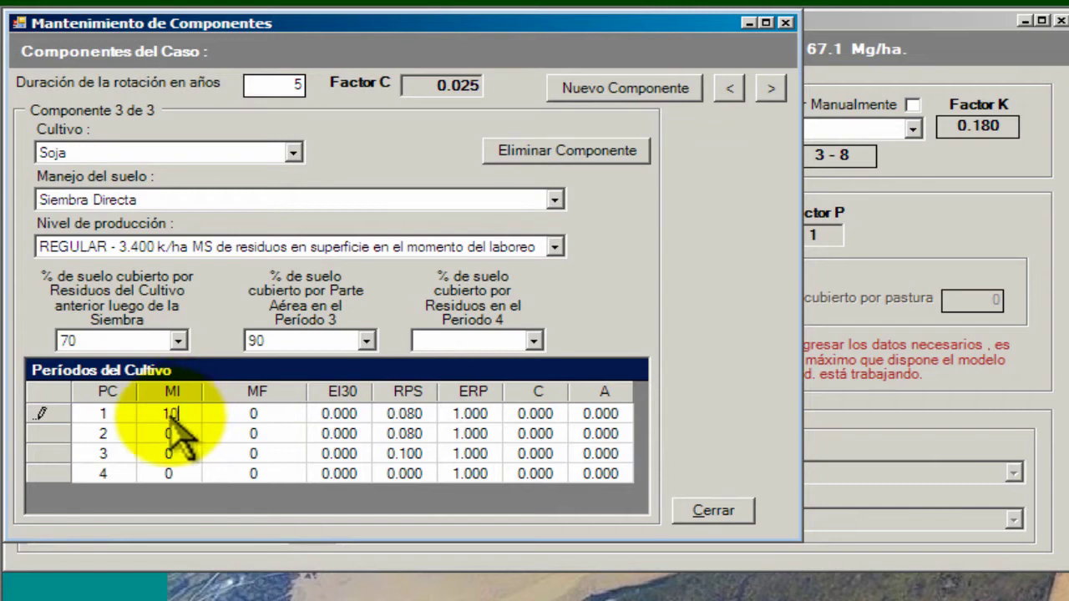
pyautogui.write('0')
pyautogui.doubleClick(203, 410)
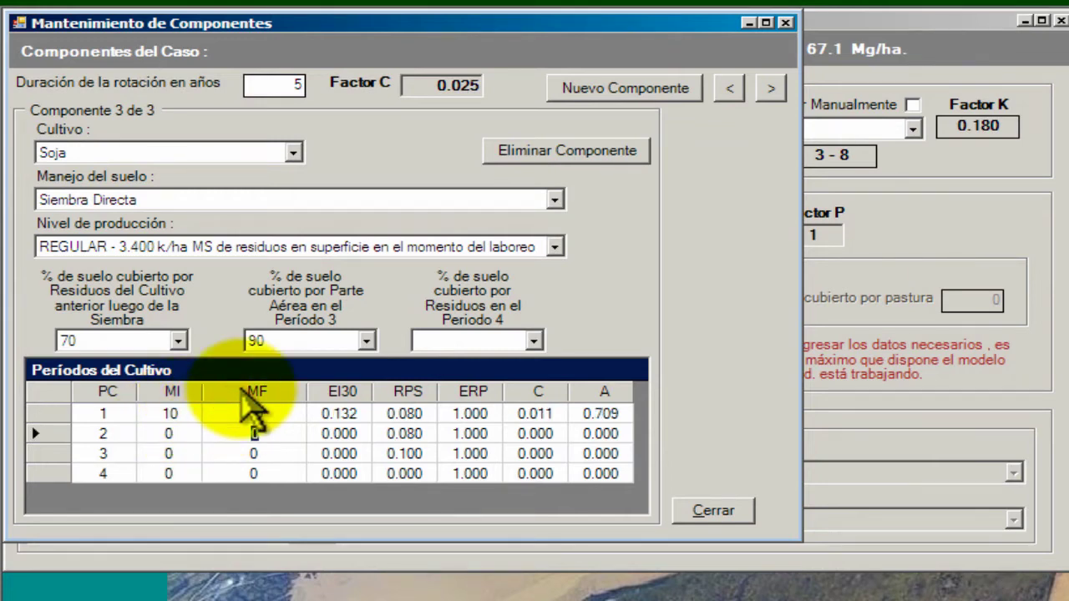
# - Enter start and end months 11 and 11 for the Soja component's period 2, and 12 and 4 for period 3
pyautogui.hotkey('shift', 'Tab')
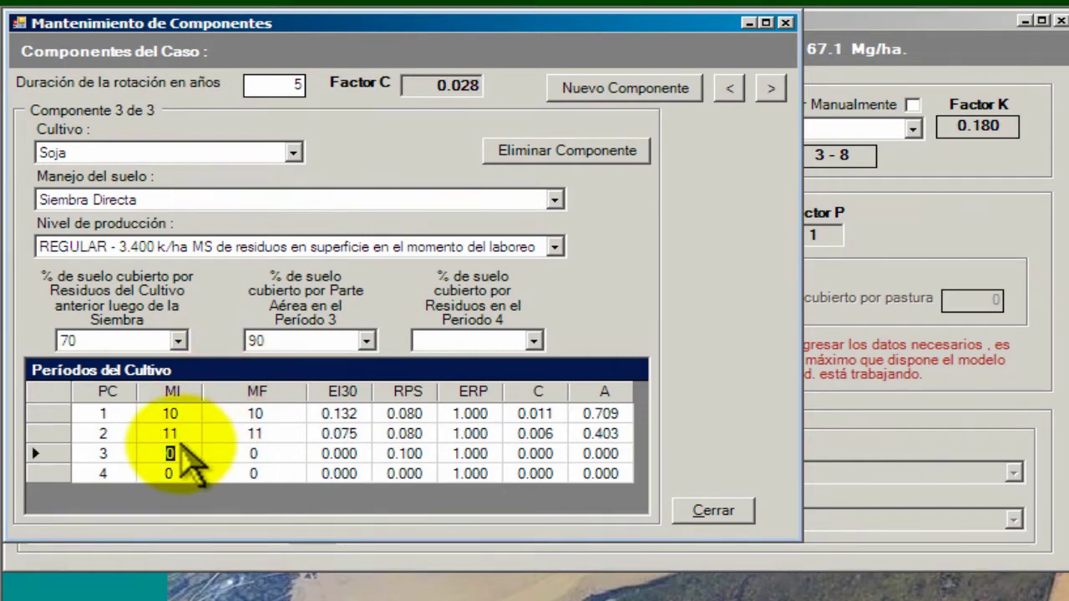
pyautogui.write('12')
pyautogui.click(262, 445)
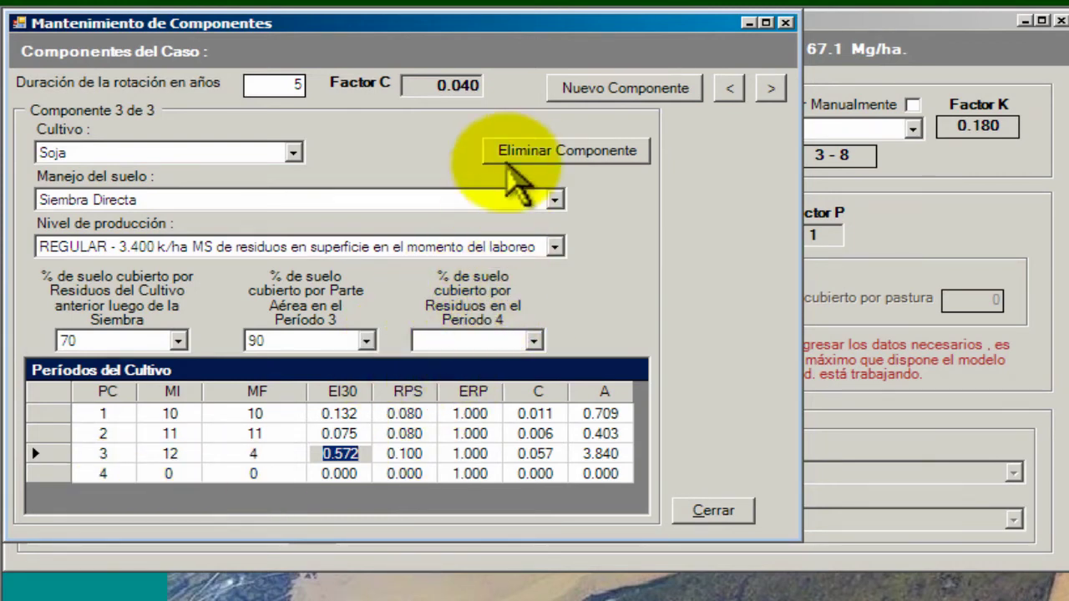
# - Add a fourth component for the crop Cereales de Invierno with Siembra directa soil management and production level TODOS
pyautogui.click(584, 93)
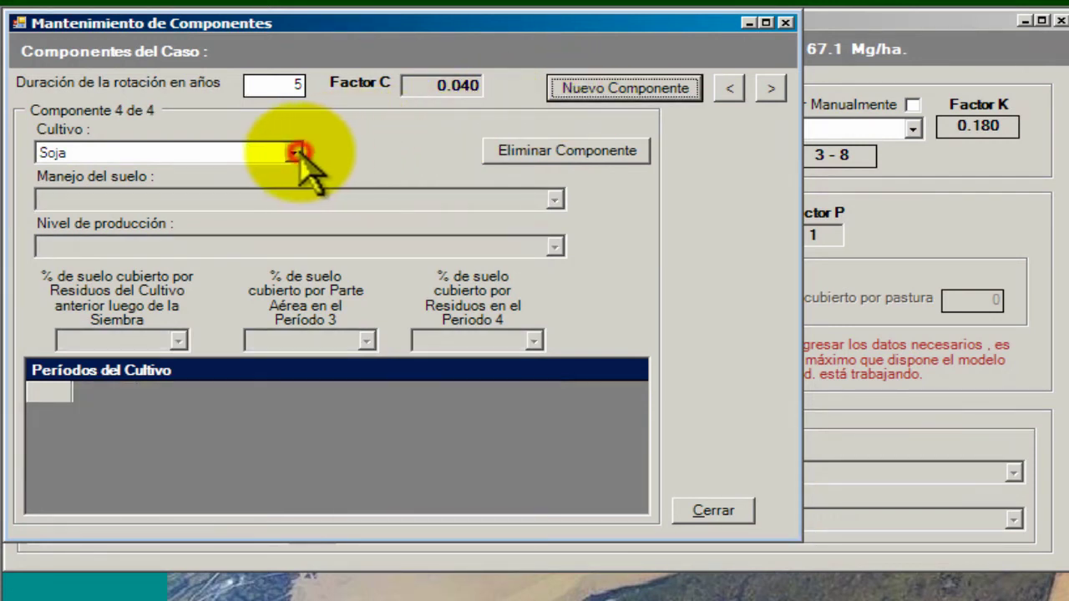
pyautogui.moveTo(296, 152); pyautogui.dragTo(137, 174)
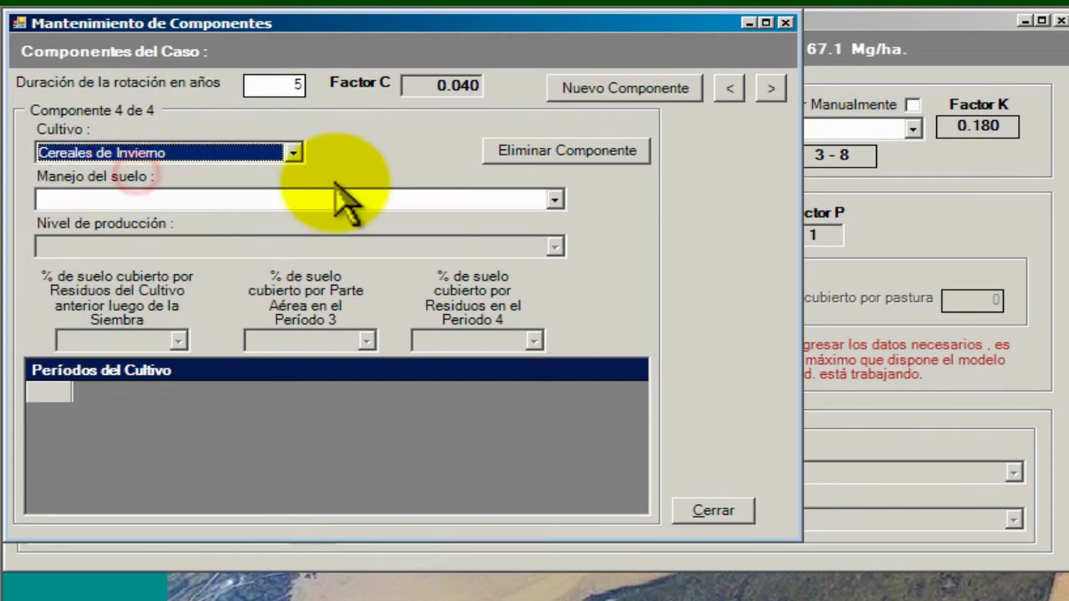
pyautogui.click(510, 201)
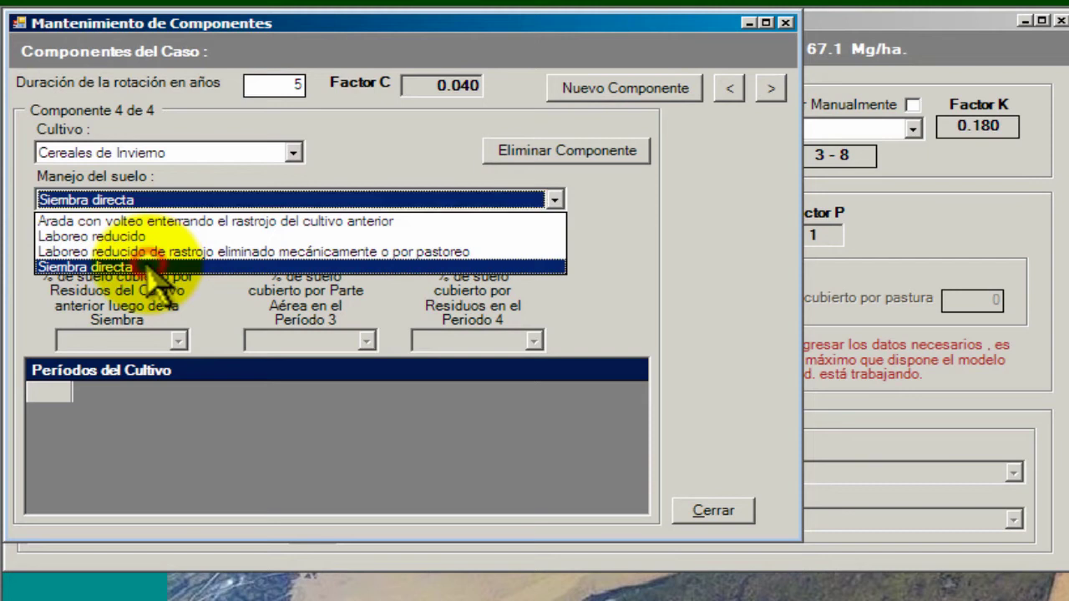
pyautogui.click(146, 267)
pyautogui.click(335, 238)
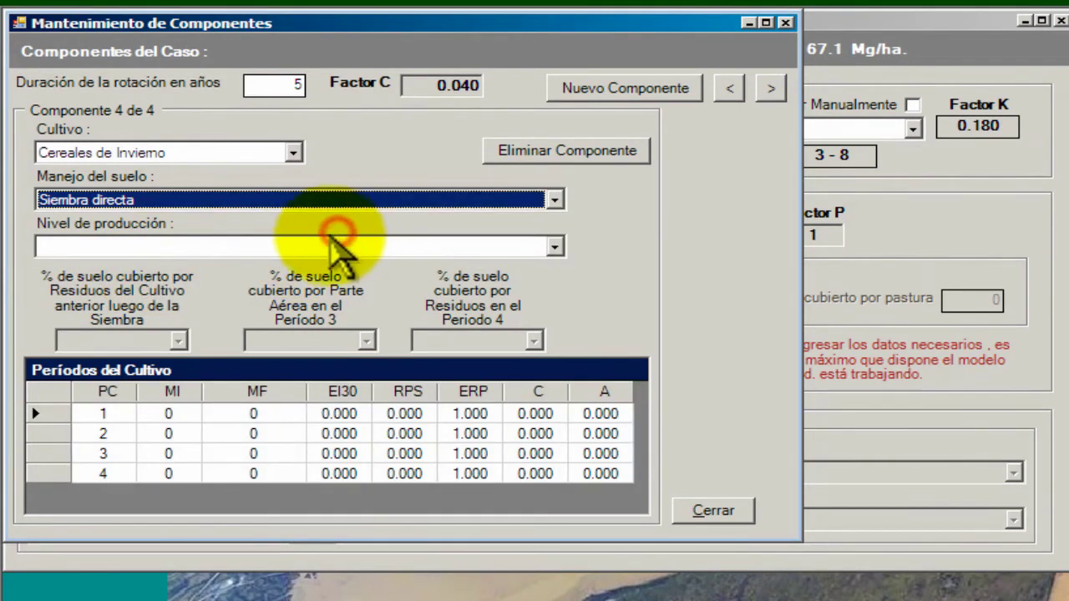
pyautogui.click(317, 262)
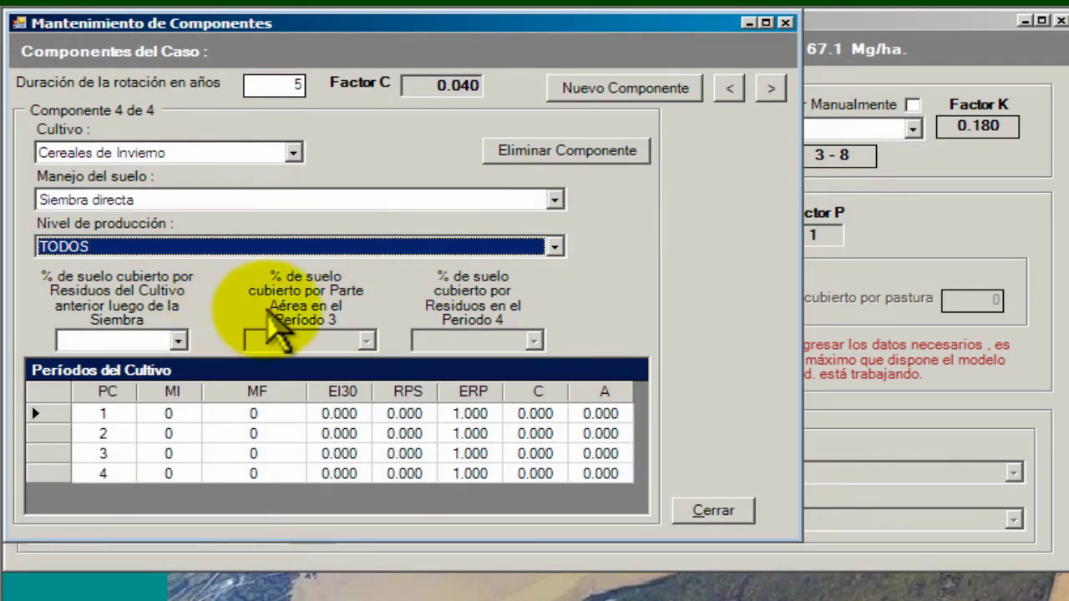
# - Set the Cereales de Invierno component's residue cover after sowing to 60% and its aerial cover in period 3 to 96%
pyautogui.click(177, 340)
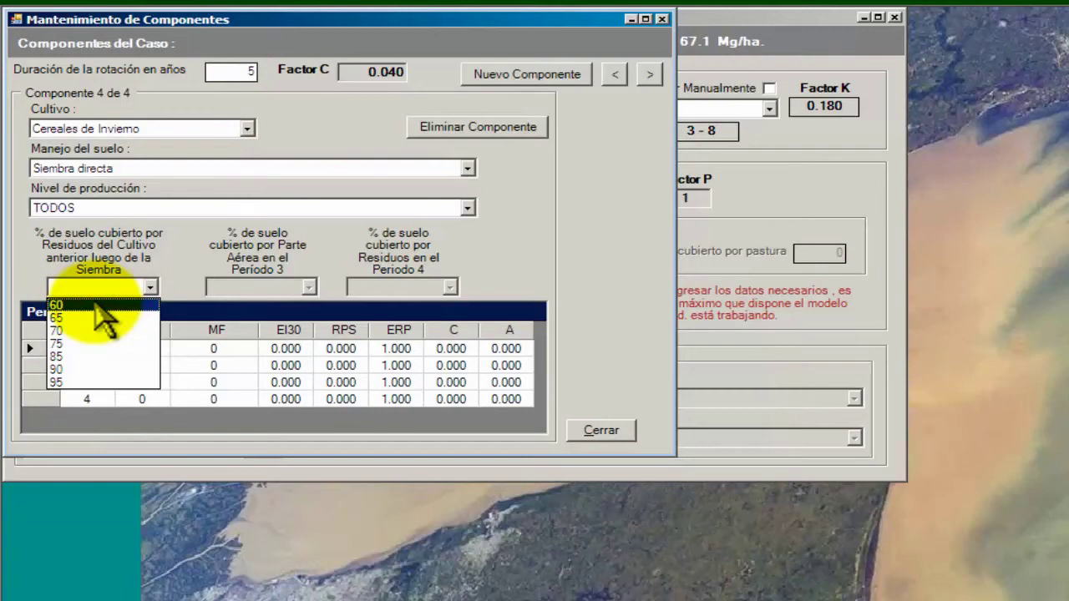
pyautogui.click(96, 303)
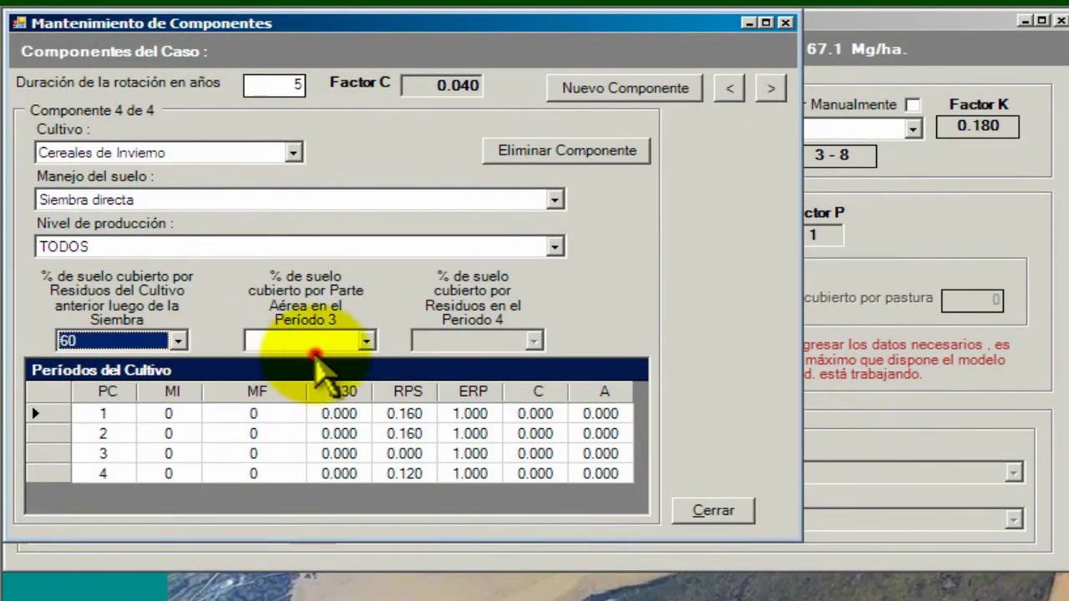
pyautogui.click(267, 288)
pyautogui.click(274, 300)
pyautogui.click(334, 360)
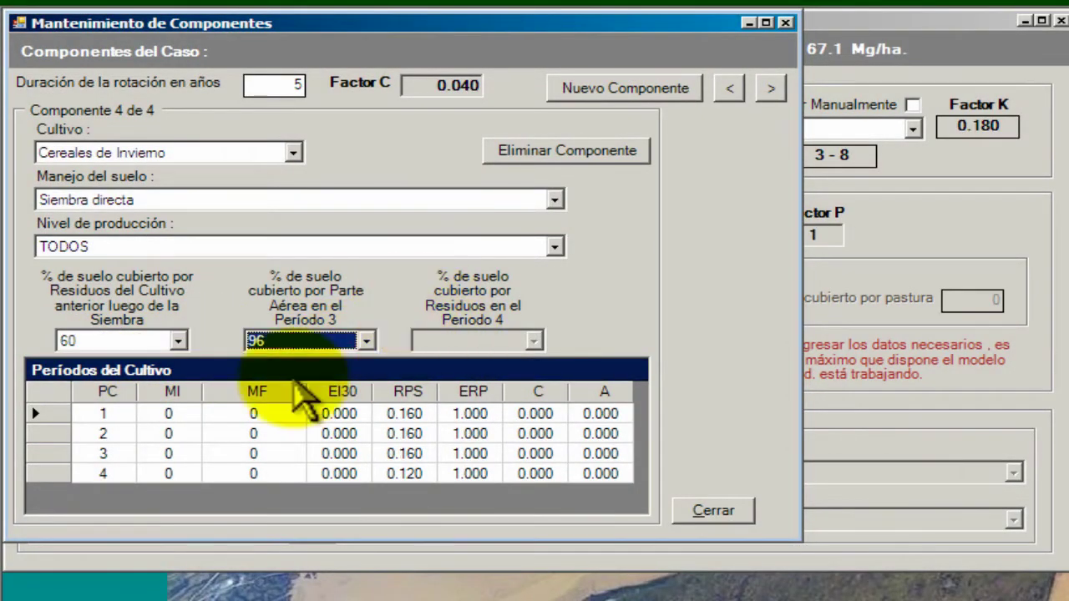
# - Enter start month 5 and end month 5 for crop period 1 of the Cereales de Invierno component
pyautogui.click(190, 411)
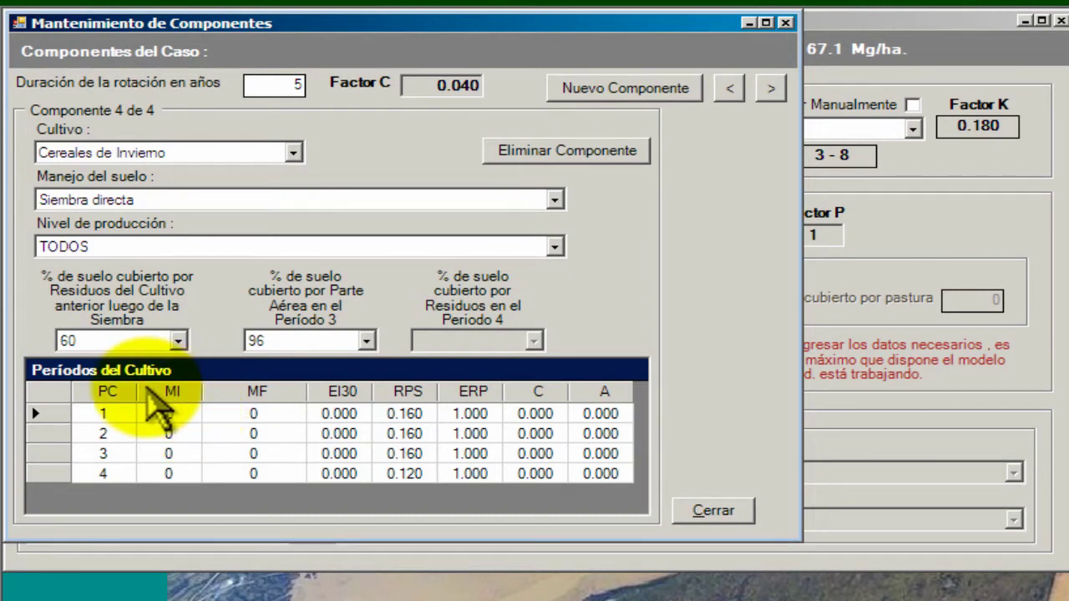
pyautogui.press('BackSpace')
pyautogui.write('5')
pyautogui.click(253, 413)
pyautogui.write('5')
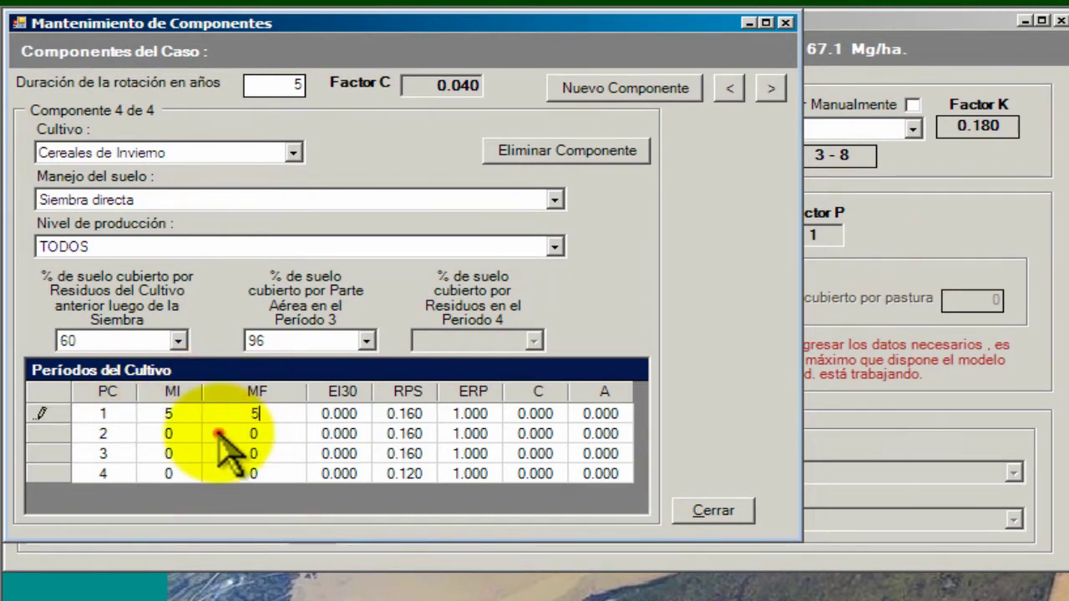
pyautogui.press('Return')
# - Enter start and end months 6 and 6 for the Cereales de Invierno component's period 2, and 7 and 12 for period 3
pyautogui.click(170, 432)
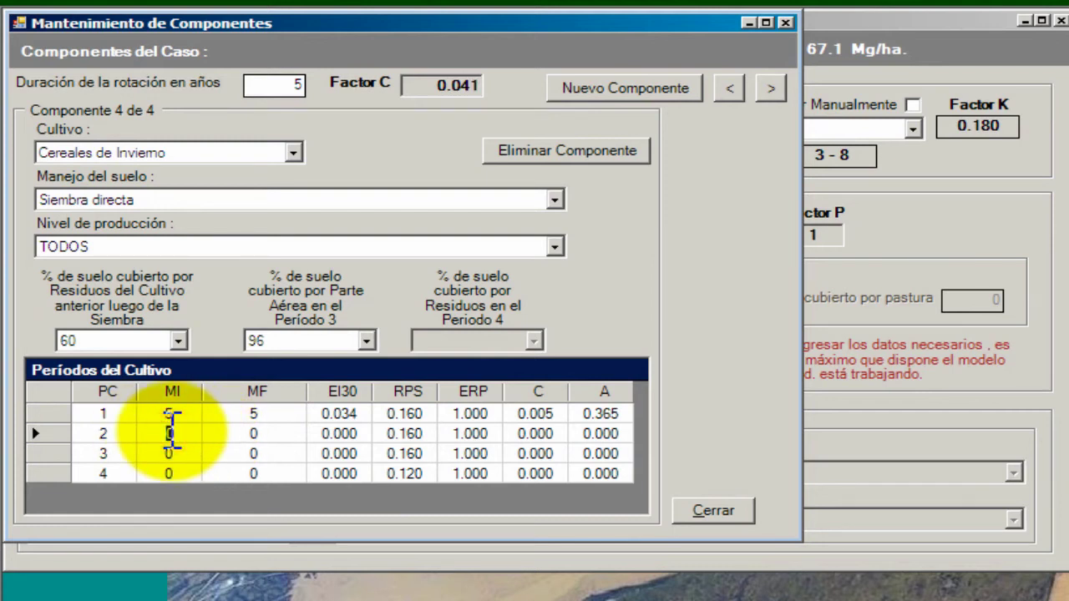
pyautogui.write('6')
pyautogui.click(255, 433)
pyautogui.write('6')
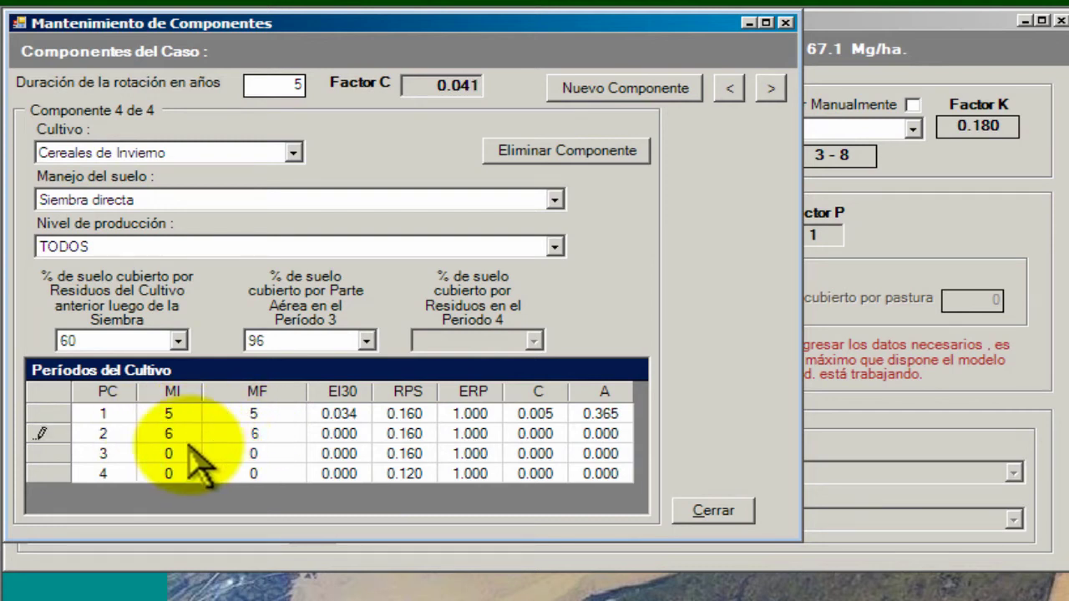
pyautogui.click(185, 446)
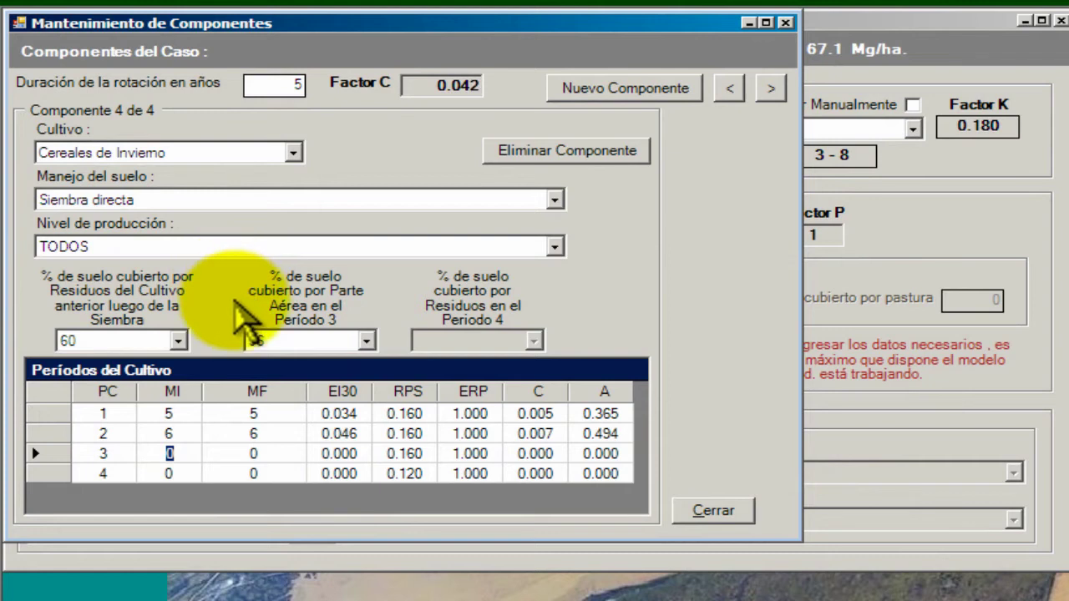
pyautogui.write('7')
pyautogui.click(253, 453)
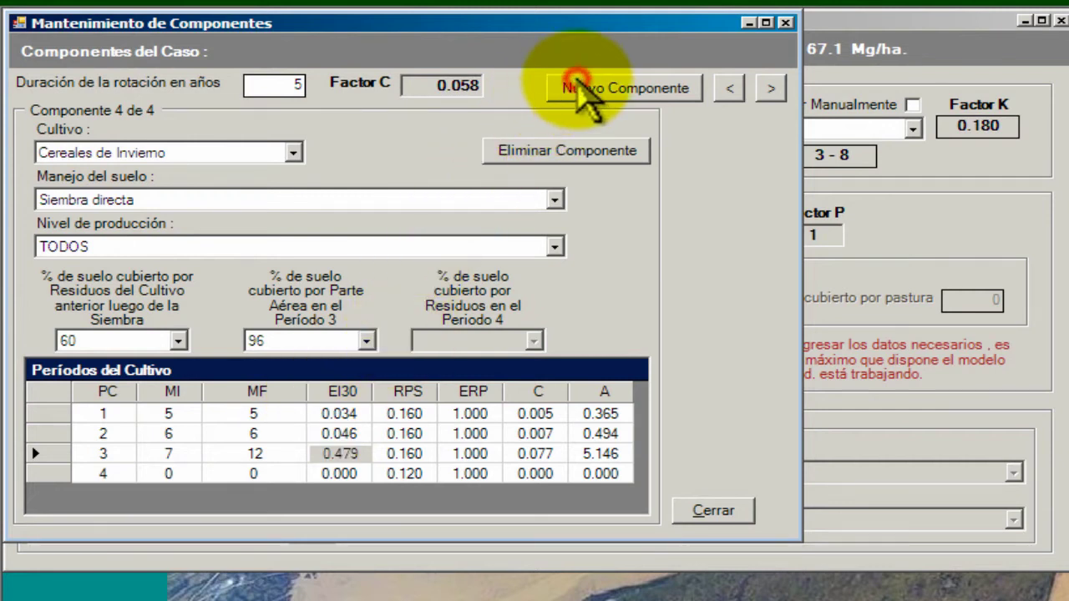
# - Add a fifth component for Pastura Establecida o Consociada with soil management NO APLICA and production level MEDIO - 4.5 a 6.75 Mg/ha/año de MS
pyautogui.click(578, 86)
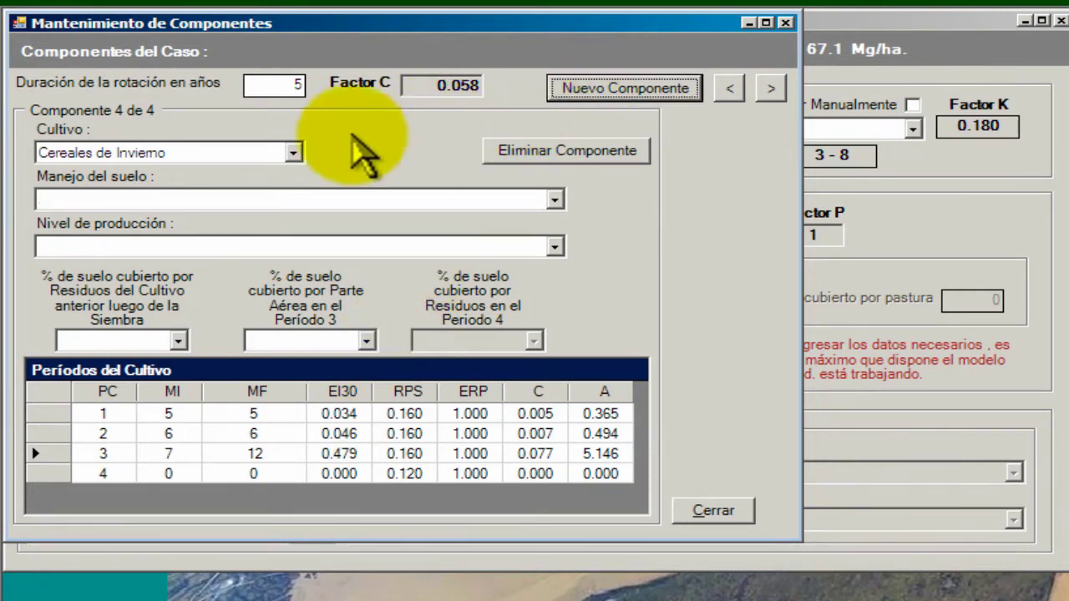
pyautogui.click(293, 153)
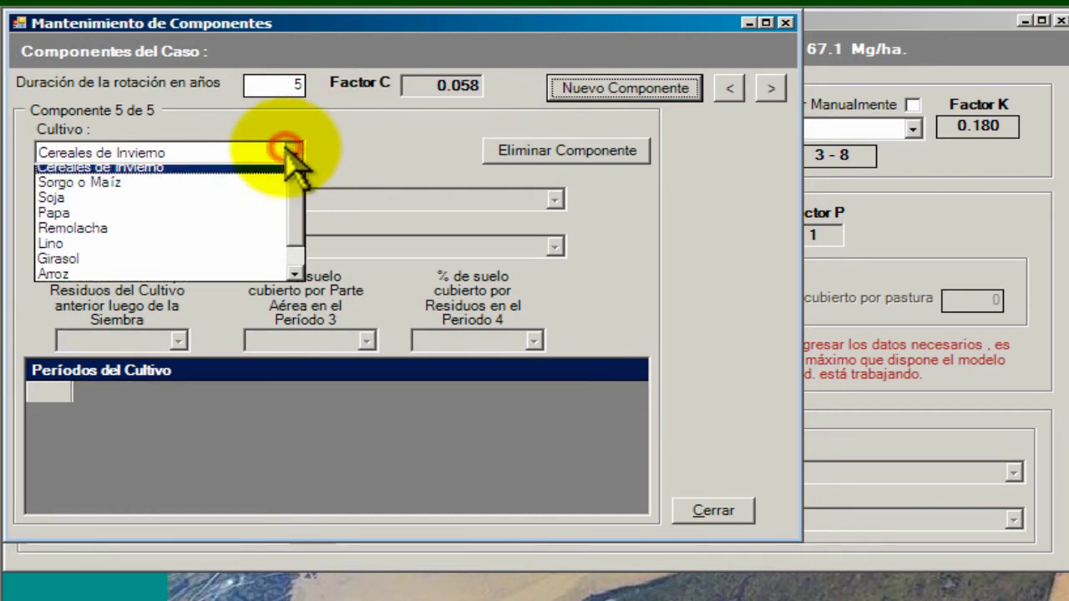
pyautogui.scroll(-1, 167, 276)
pyautogui.click(158, 265)
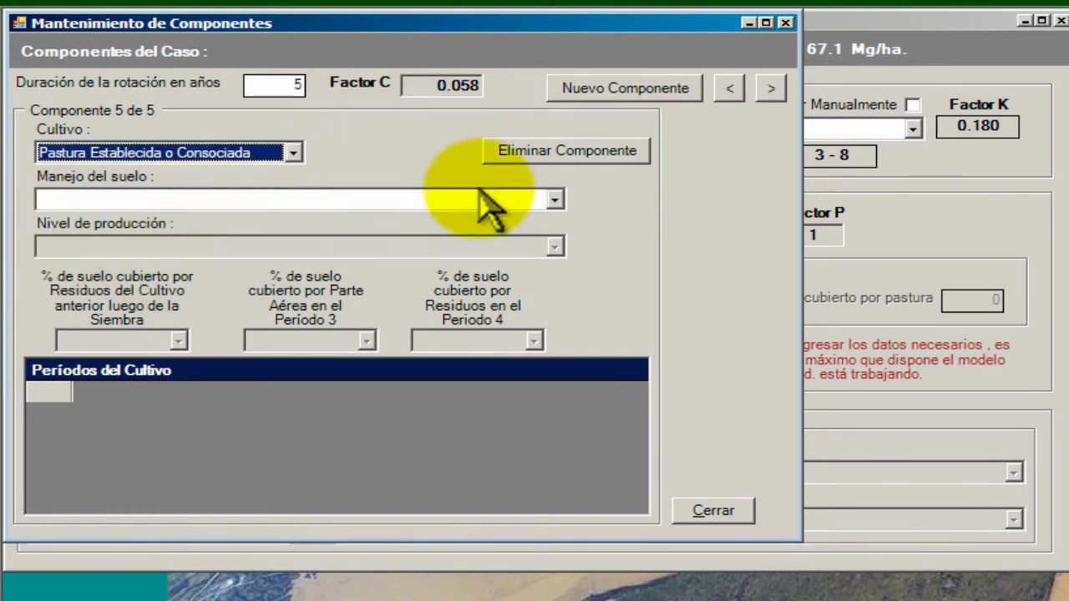
pyautogui.click(477, 196)
pyautogui.click(492, 221)
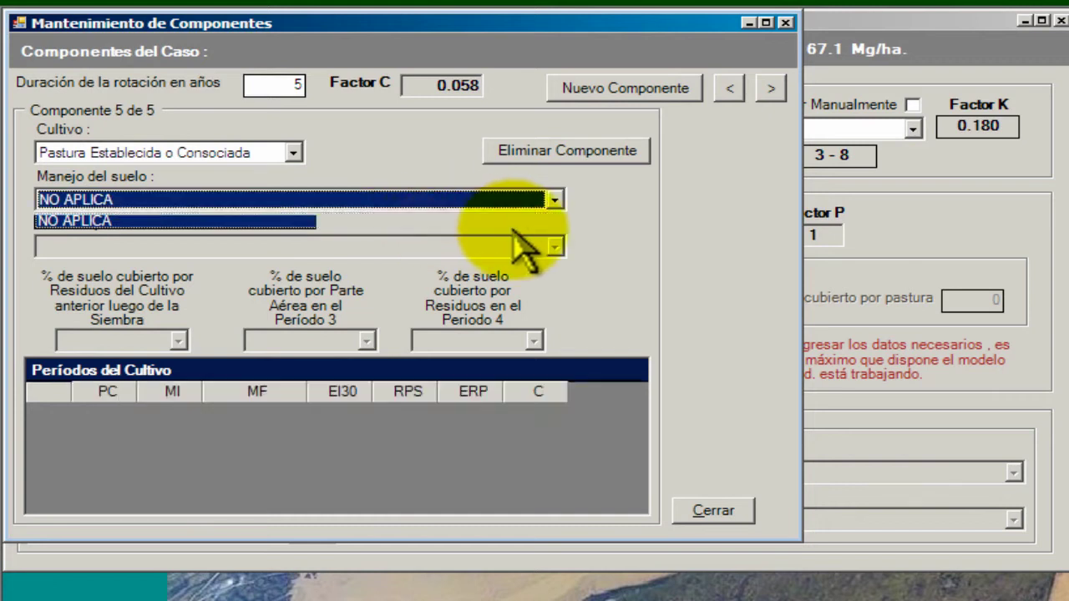
pyautogui.click(528, 245)
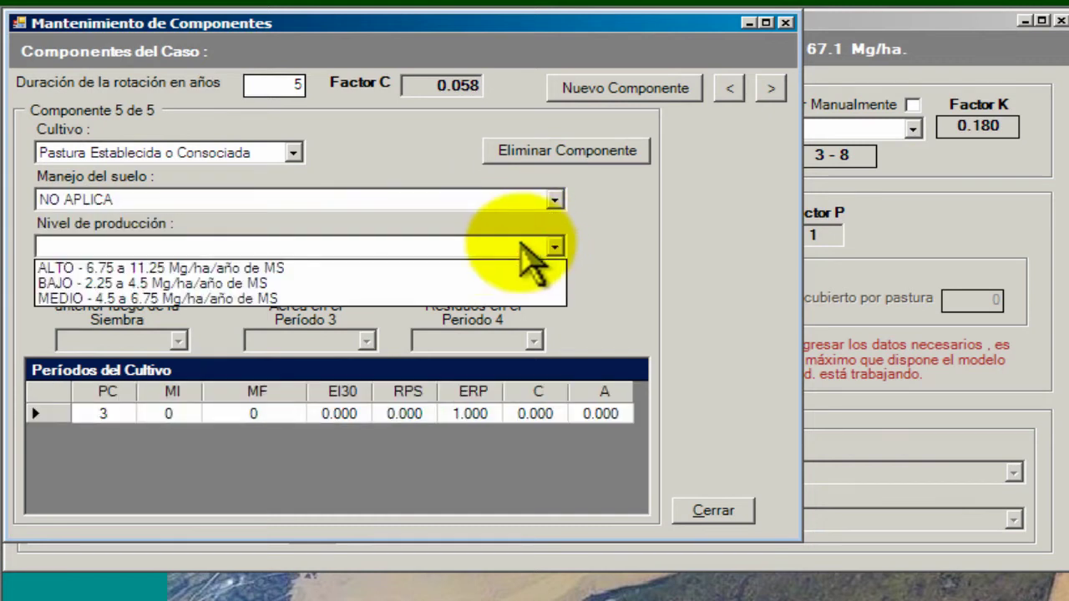
pyautogui.click(267, 298)
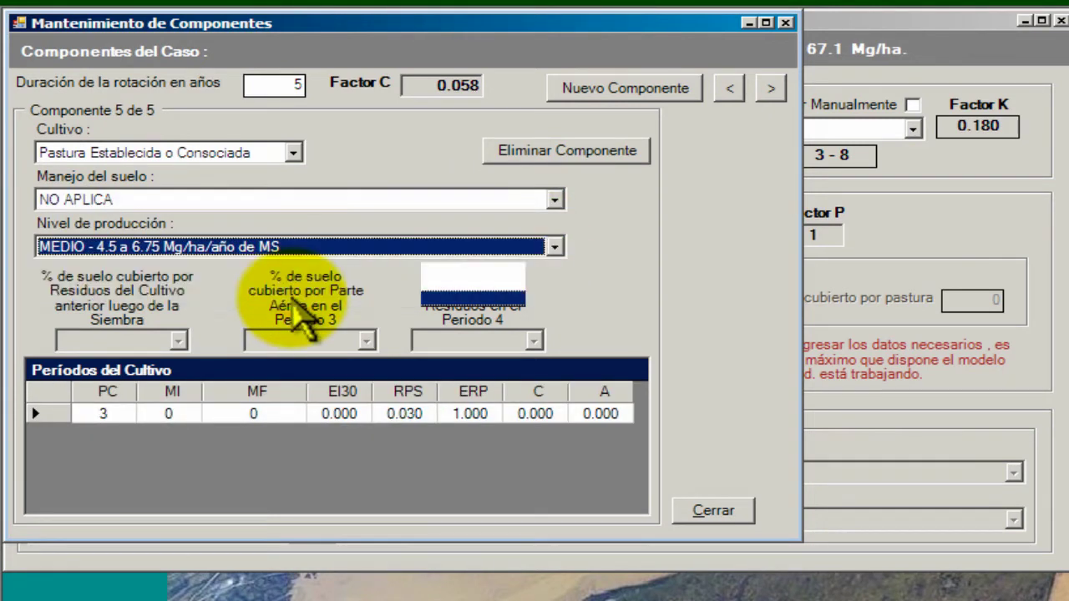
# - Enter start month 1 and end month 12 for period 3 of the fifth component, the first pasture year
pyautogui.click(169, 413)
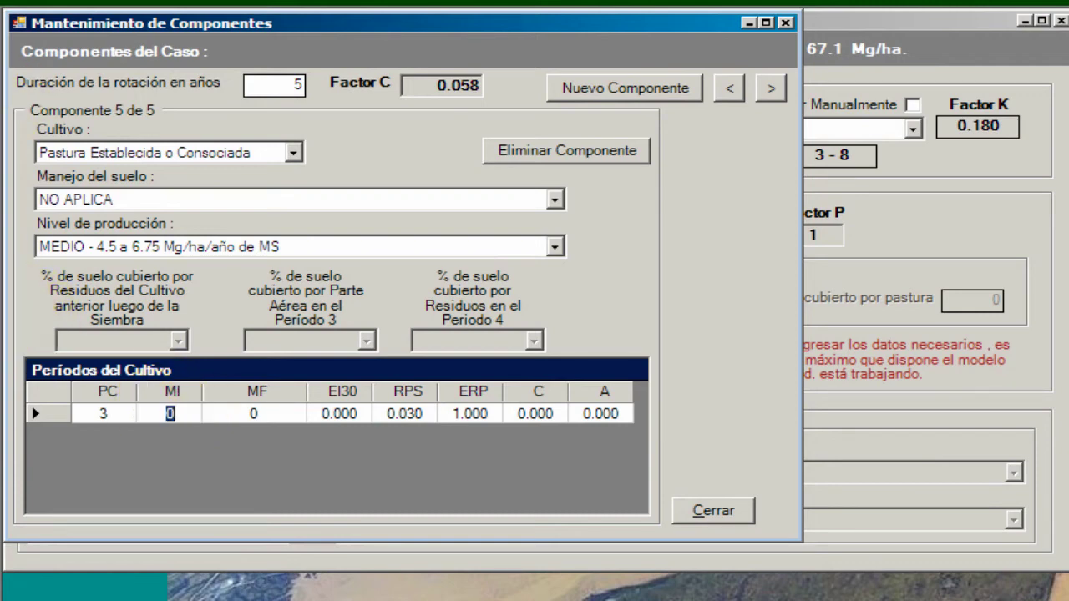
pyautogui.write('1')
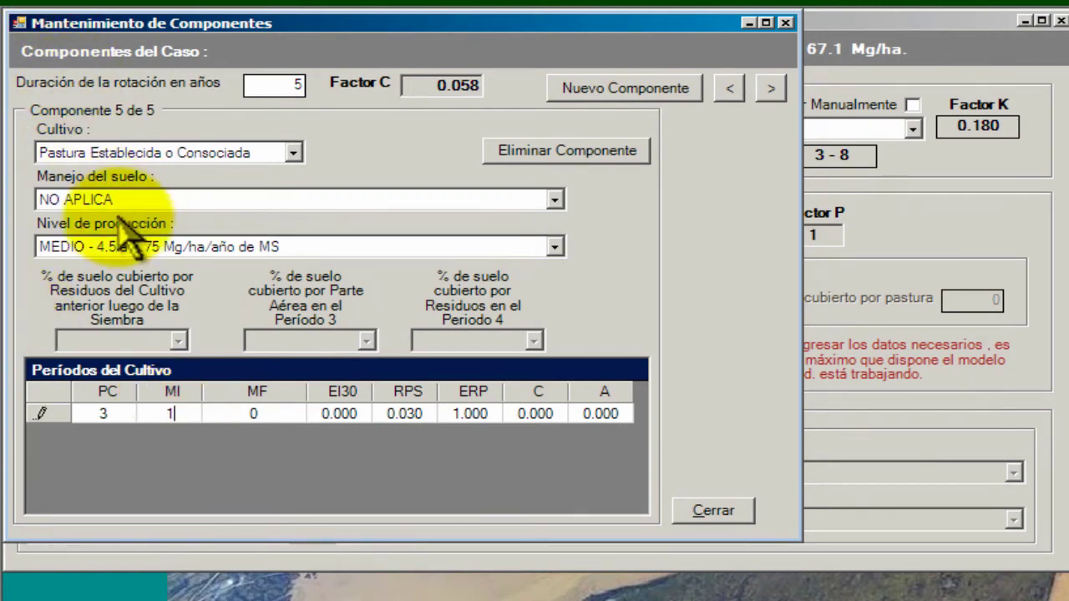
pyautogui.click(249, 414)
pyautogui.write('12')
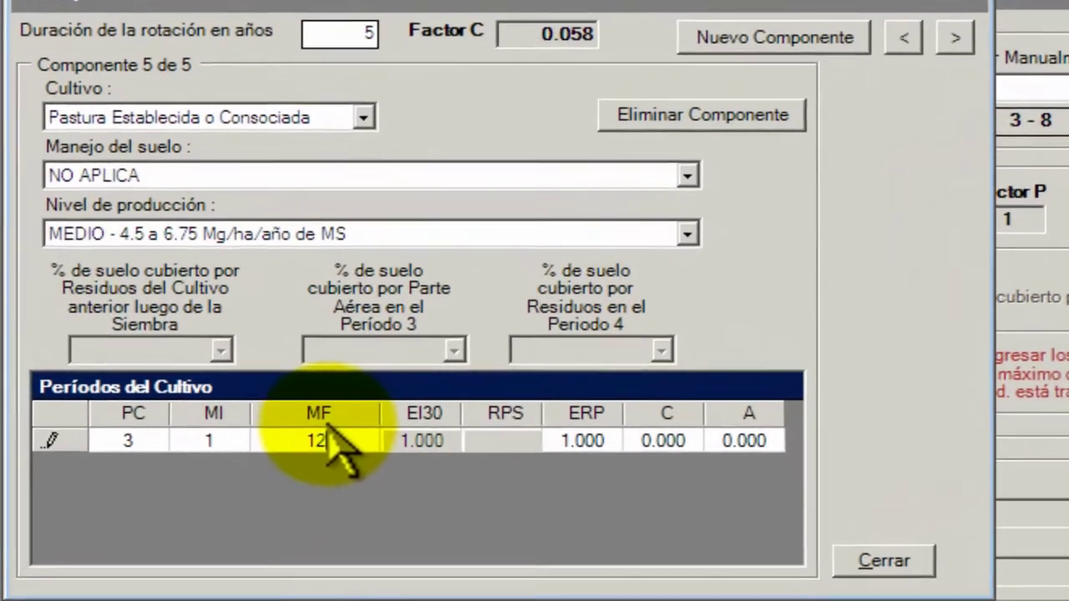
pyautogui.press('Tab')
pyautogui.press('Tab')
pyautogui.press('Tab')
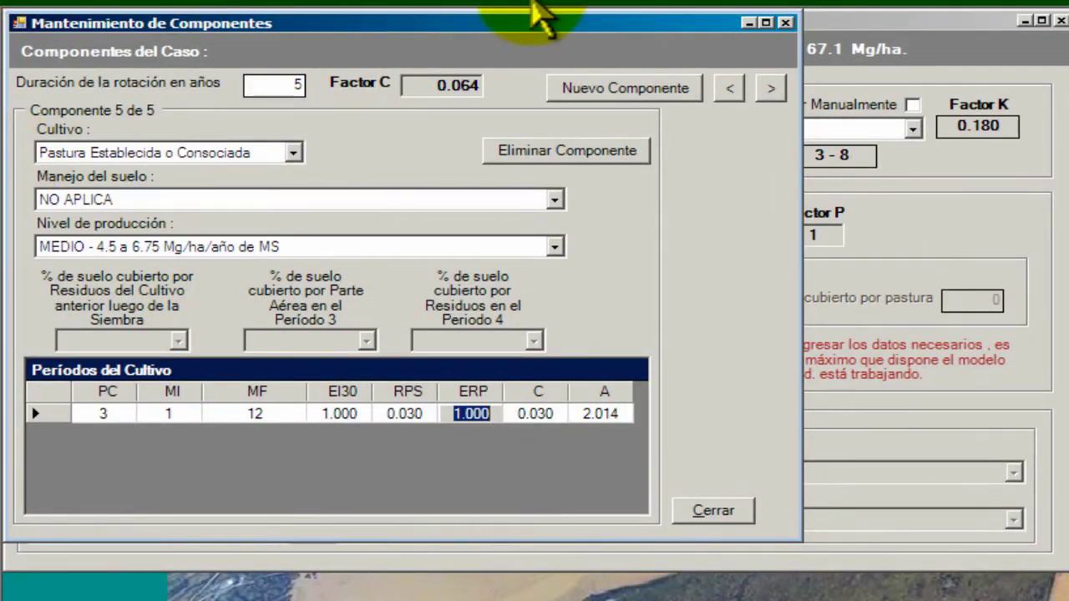
# - Add a sixth component for Pastura Establecida o Consociada with soil management NO APLICA and production level MEDIO - 4.5 a 6.75 Mg/ha/año de MS
pyautogui.click(590, 88)
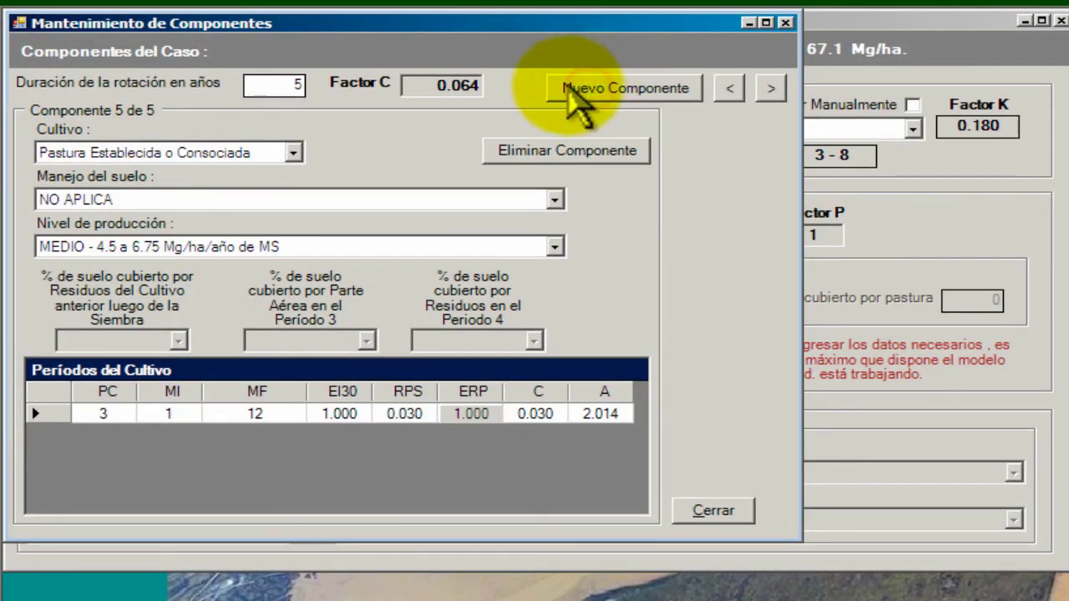
pyautogui.click(291, 150)
pyautogui.click(222, 266)
pyautogui.click(420, 200)
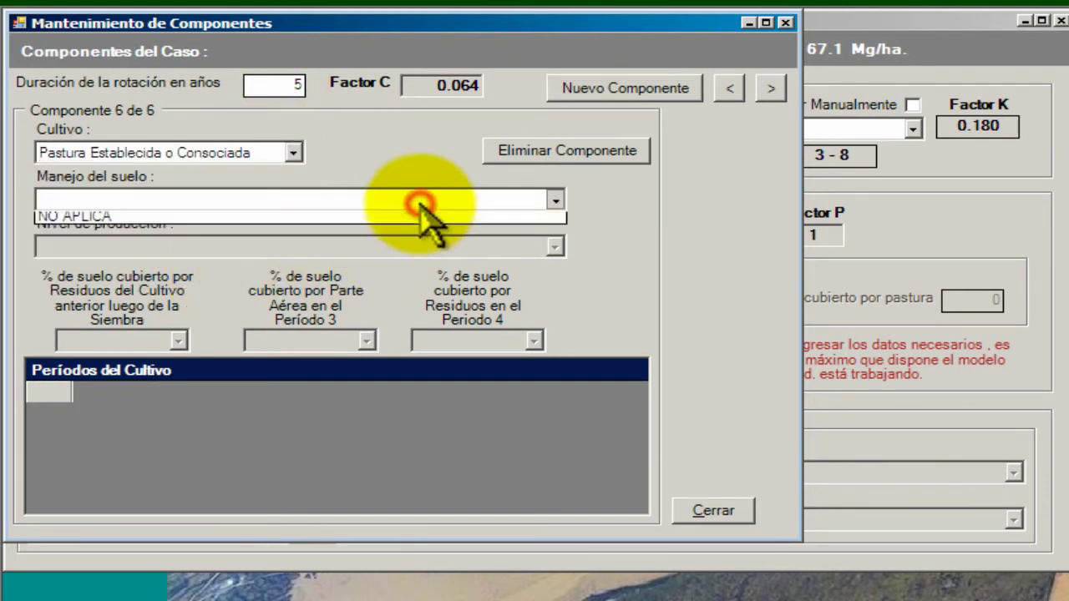
pyautogui.click(405, 219)
pyautogui.click(518, 245)
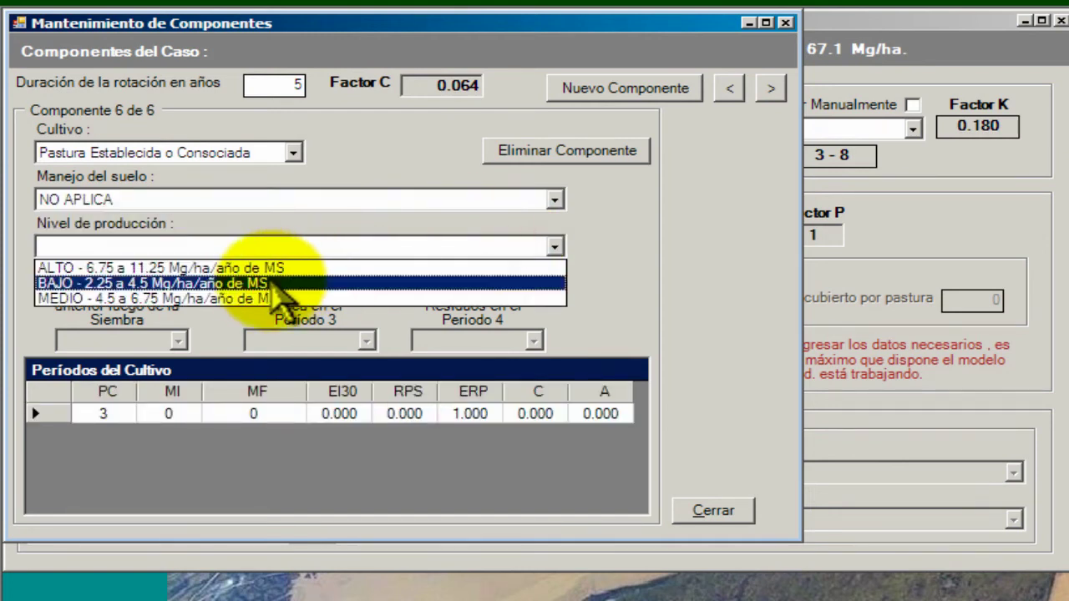
pyautogui.click(250, 298)
# - Enter start month 1 and end month 12 for period 3 of the sixth component
pyautogui.click(171, 414)
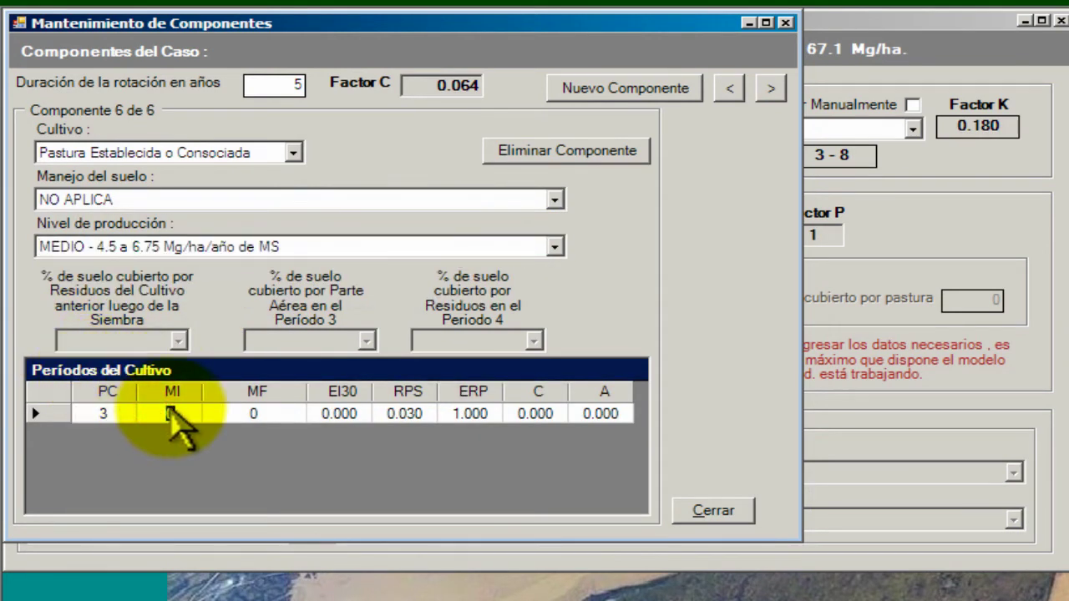
pyautogui.write('1')
pyautogui.click(238, 409)
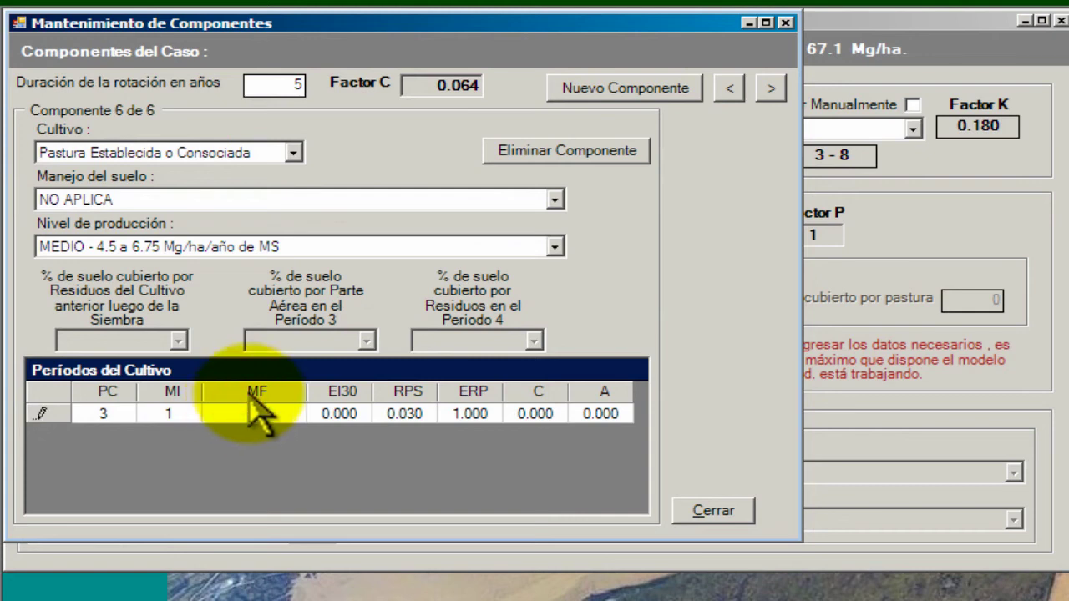
pyautogui.write('12')
pyautogui.press('Return')
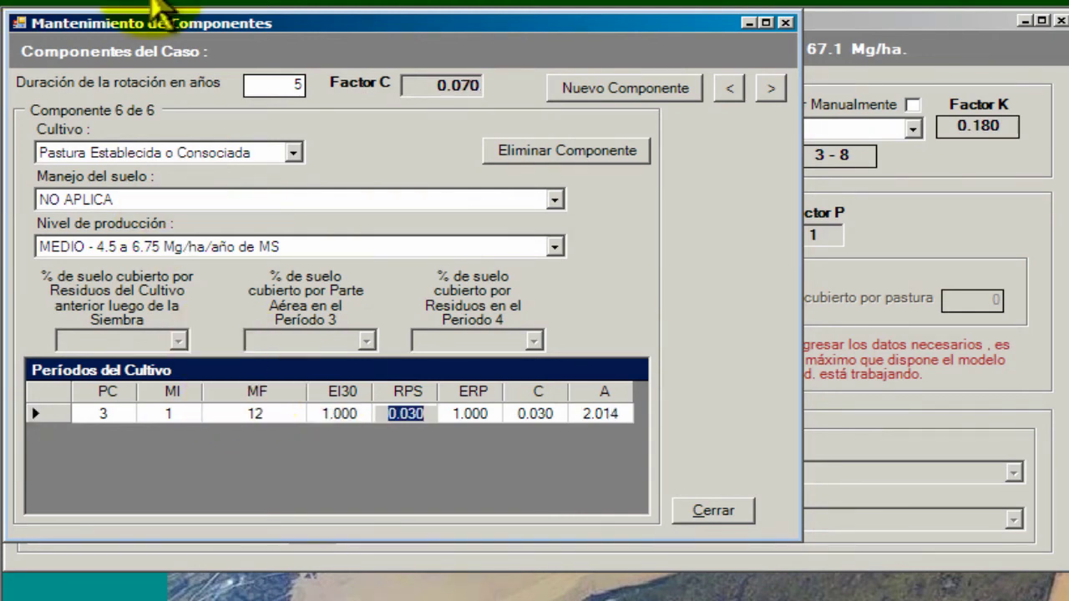
# - Add a seventh component for Pastura Establecida o Consociada with soil management NO APLICA and production level MEDIO - 4.5 a 6.75 Mg/ha/año de MS
pyautogui.click(571, 85)
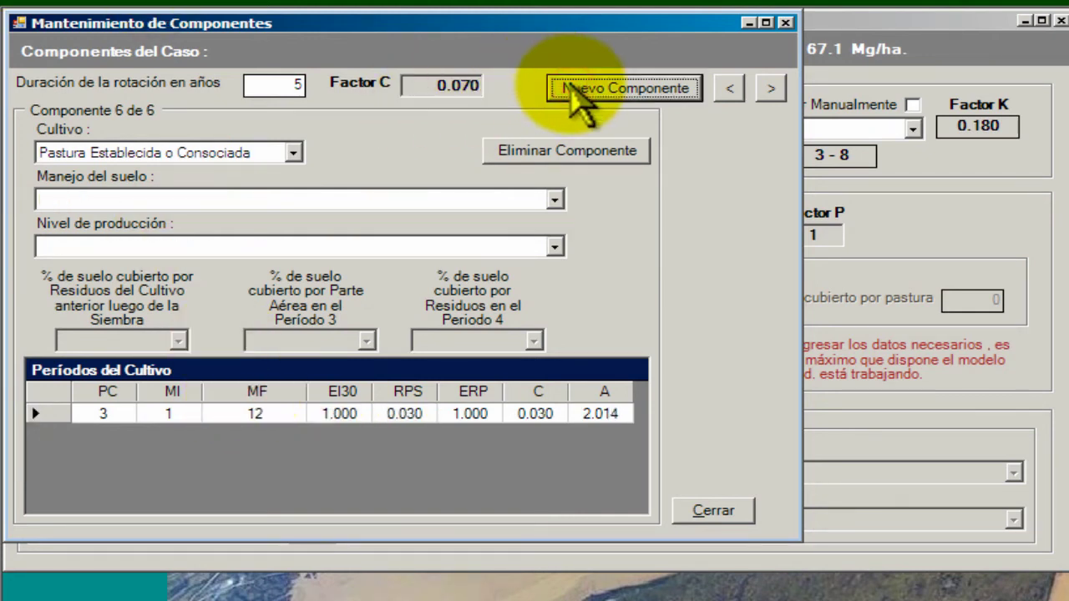
pyautogui.click(293, 152)
pyautogui.click(251, 266)
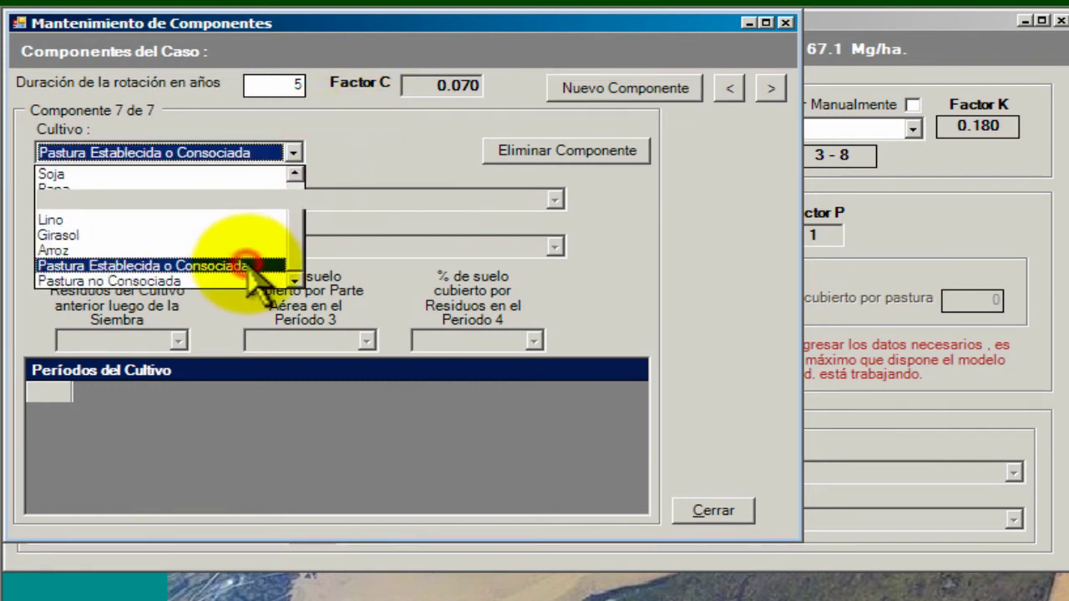
pyautogui.click(494, 201)
pyautogui.click(472, 219)
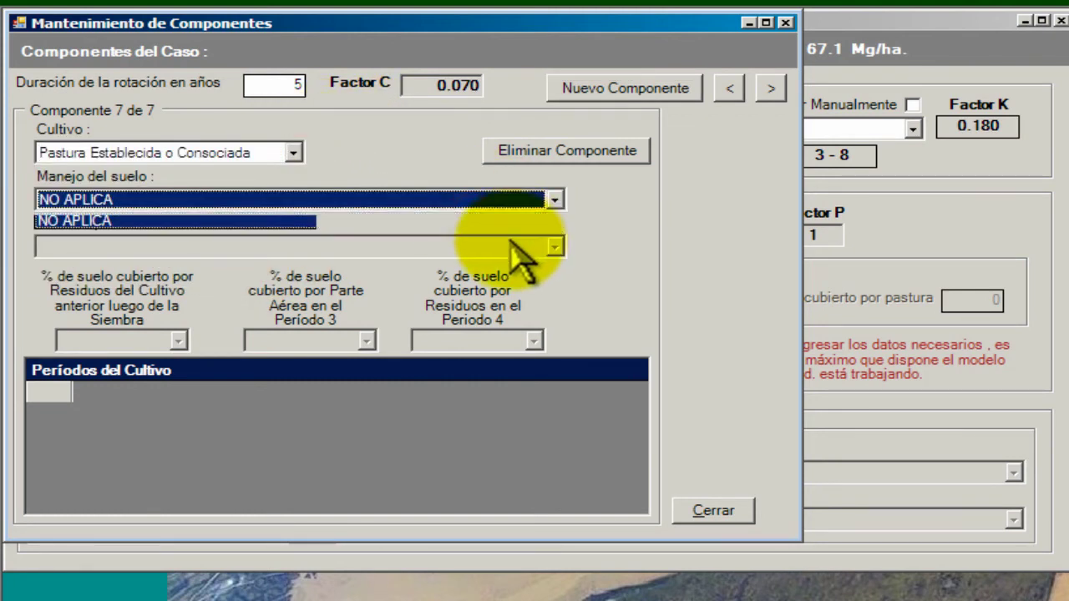
pyautogui.click(434, 246)
pyautogui.click(355, 299)
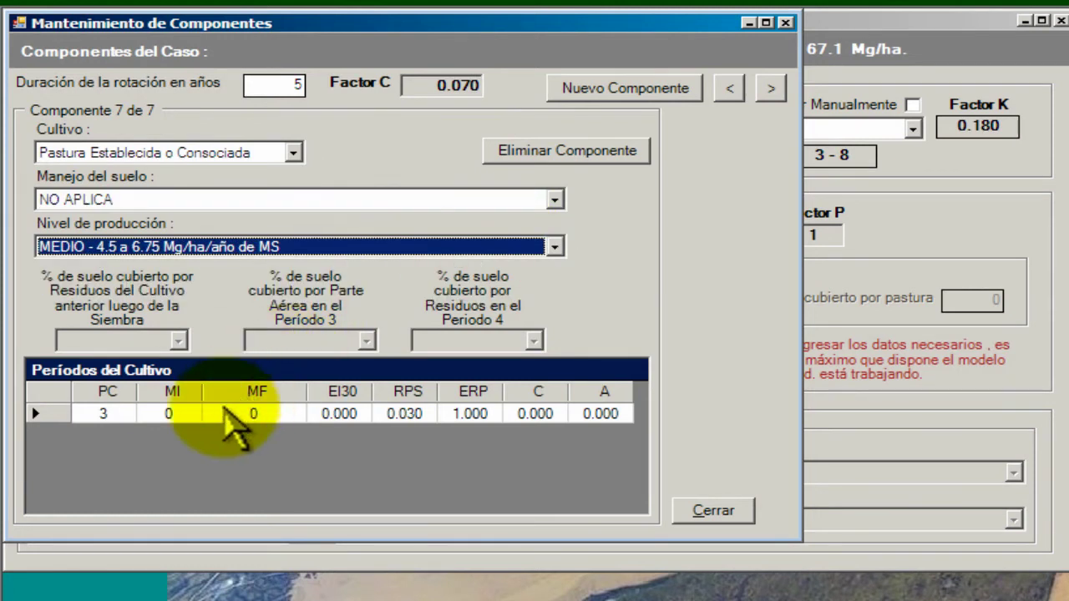
# - Enter start month 1 and end month 4 for period 3 of the seventh component, and close the component maintenance window
pyautogui.click(171, 413)
pyautogui.write('1')
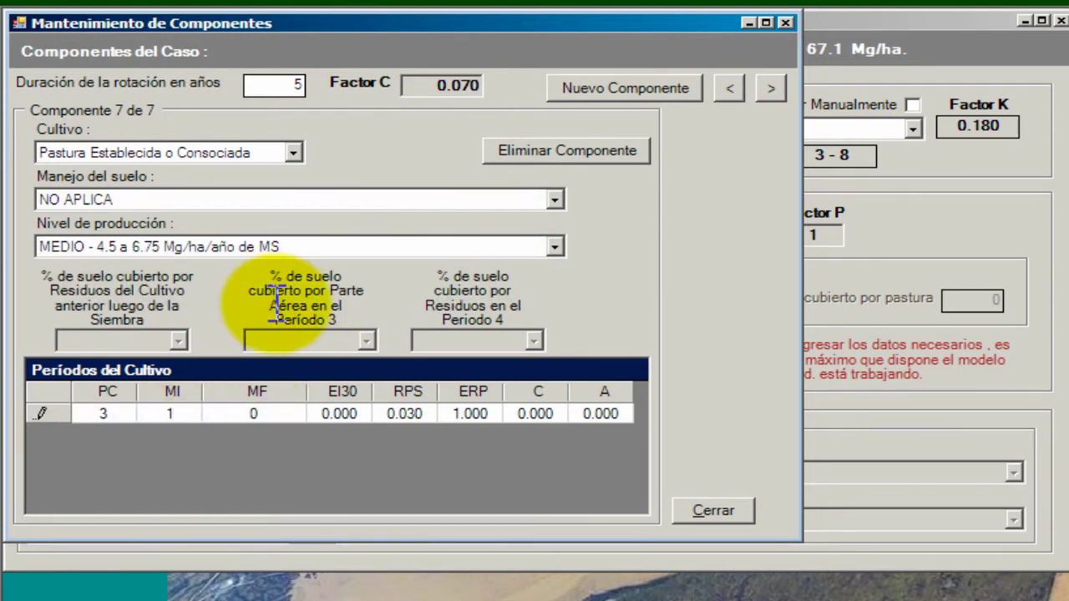
pyautogui.click(272, 410)
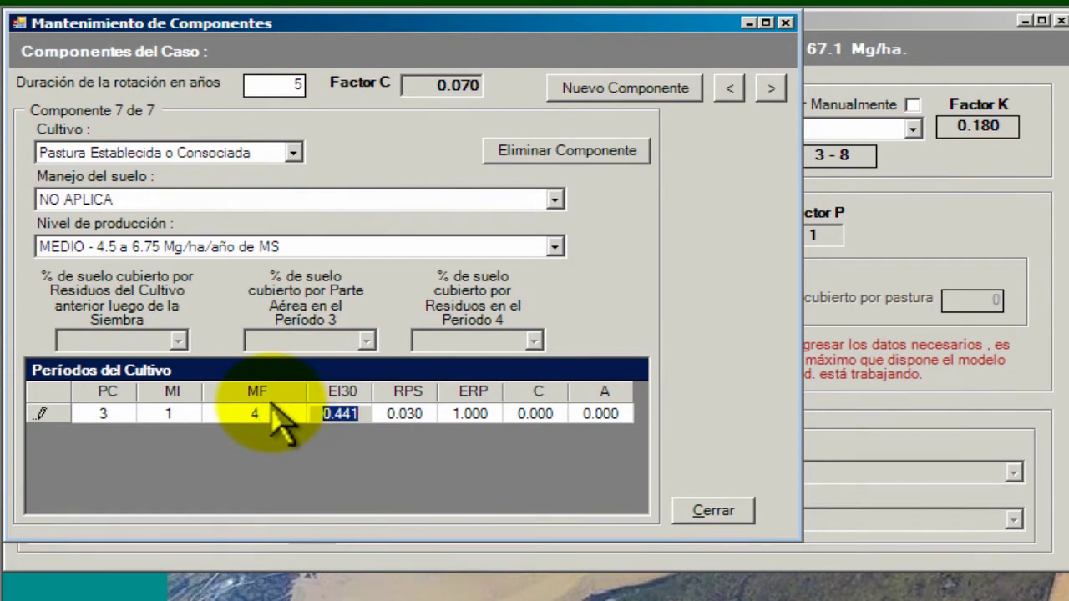
pyautogui.click(713, 510)
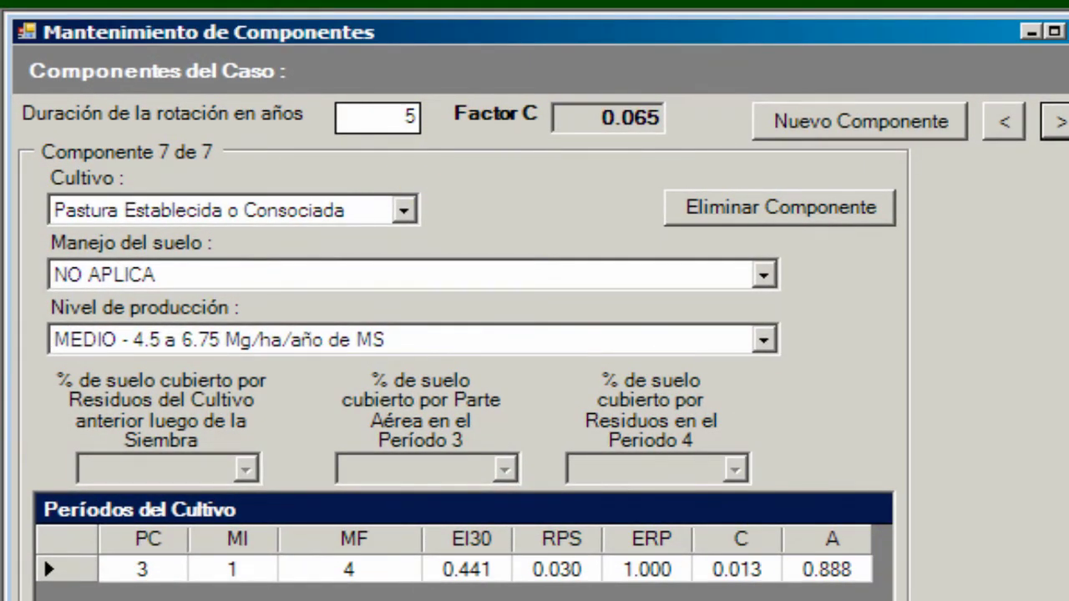
pyautogui.hotkey('alt', 'F4')
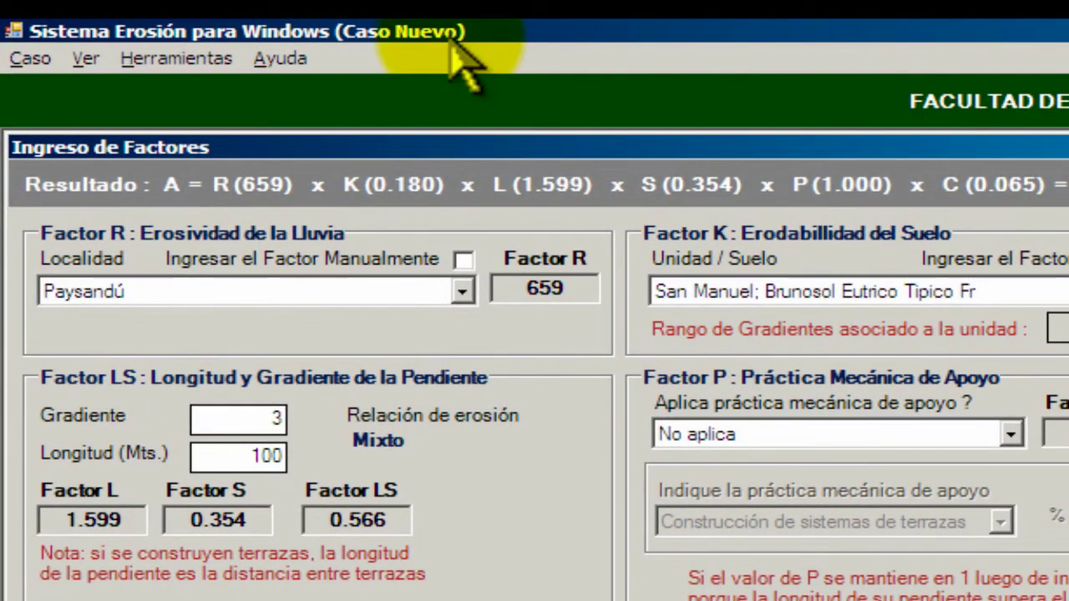
# - Open the results view of the new case to review the estimated erosion
pyautogui.click(87, 58)
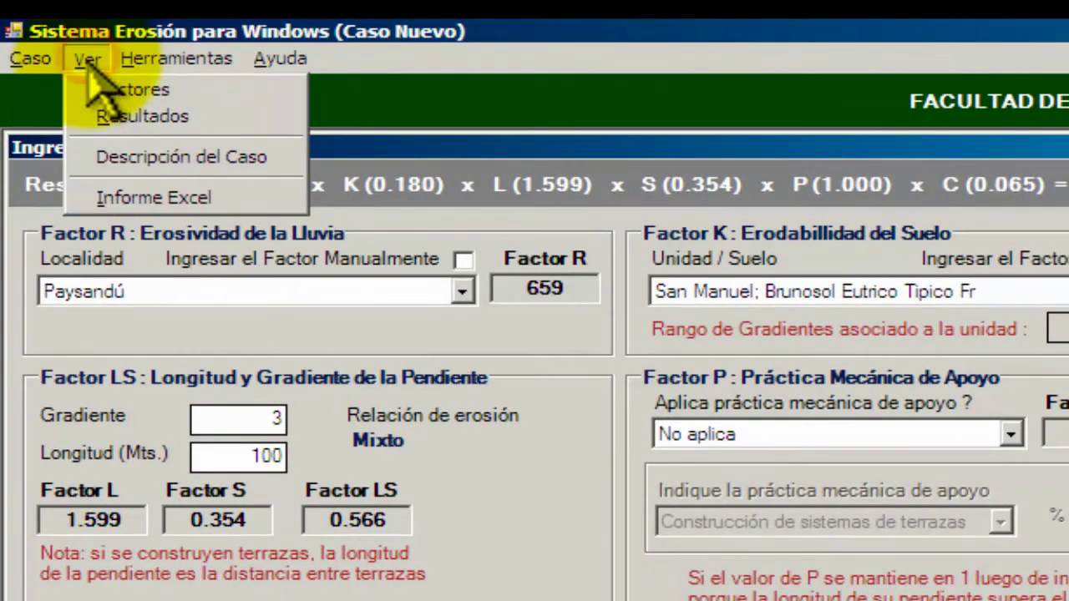
pyautogui.click(90, 120)
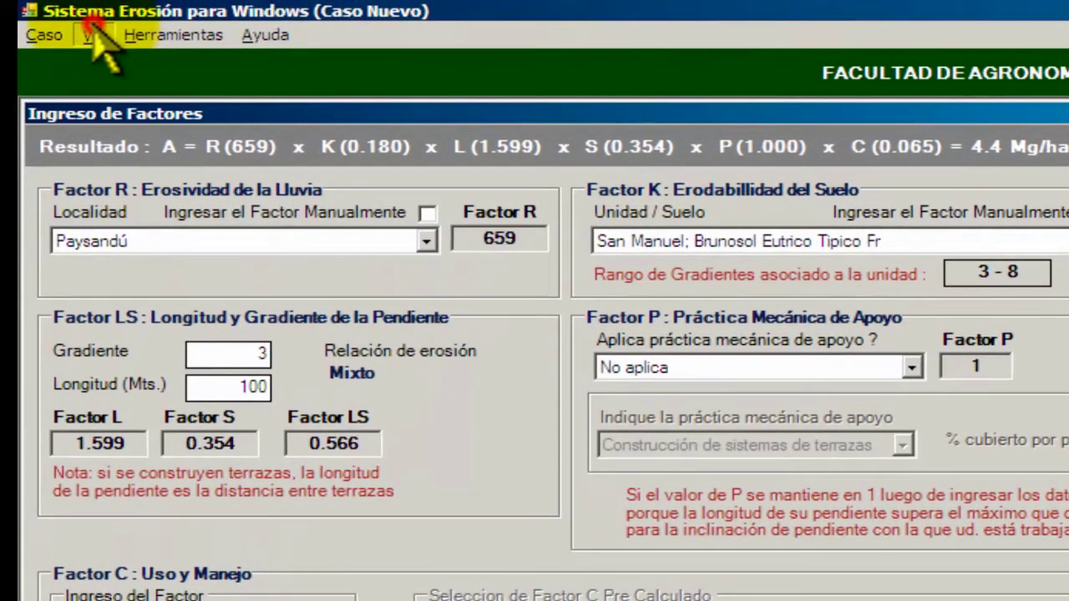
# - Generate the Excel report for the case and switch to Microsoft Excel to view it
pyautogui.click(92, 35)
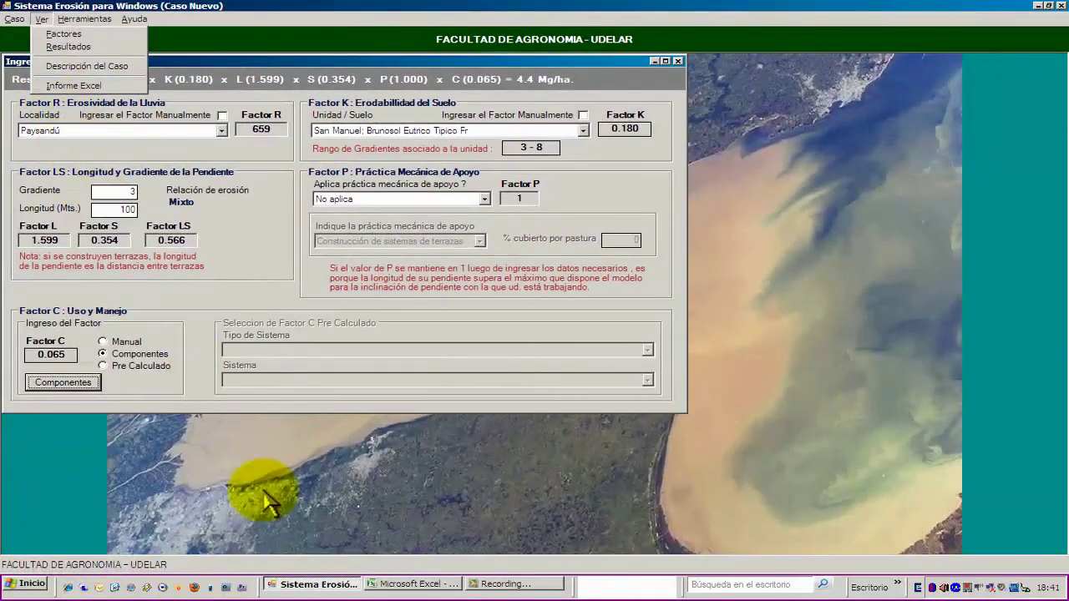
pyautogui.click(404, 587)
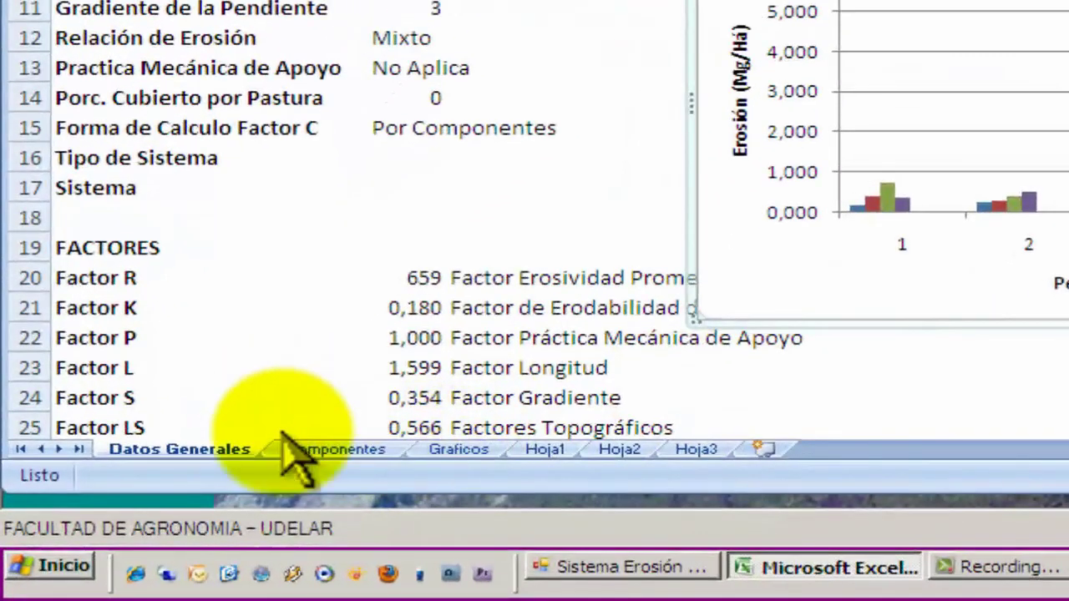
# - Examine the report's Componentes, Graficos and Datos Generales sheets, and return to Sistema Erosión
pyautogui.click(310, 449)
pyautogui.click(429, 449)
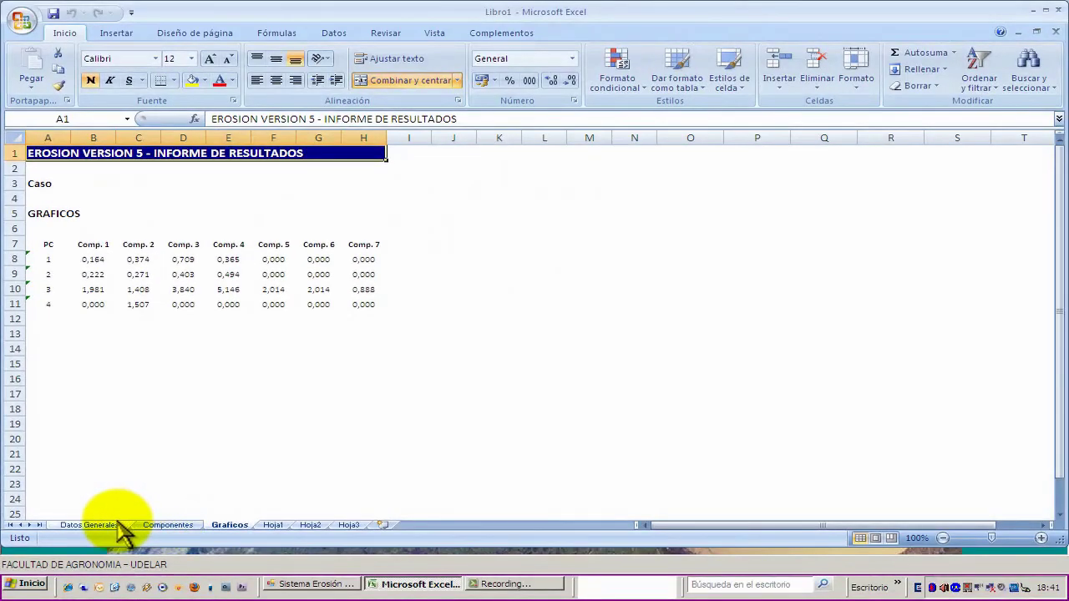
pyautogui.click(115, 525)
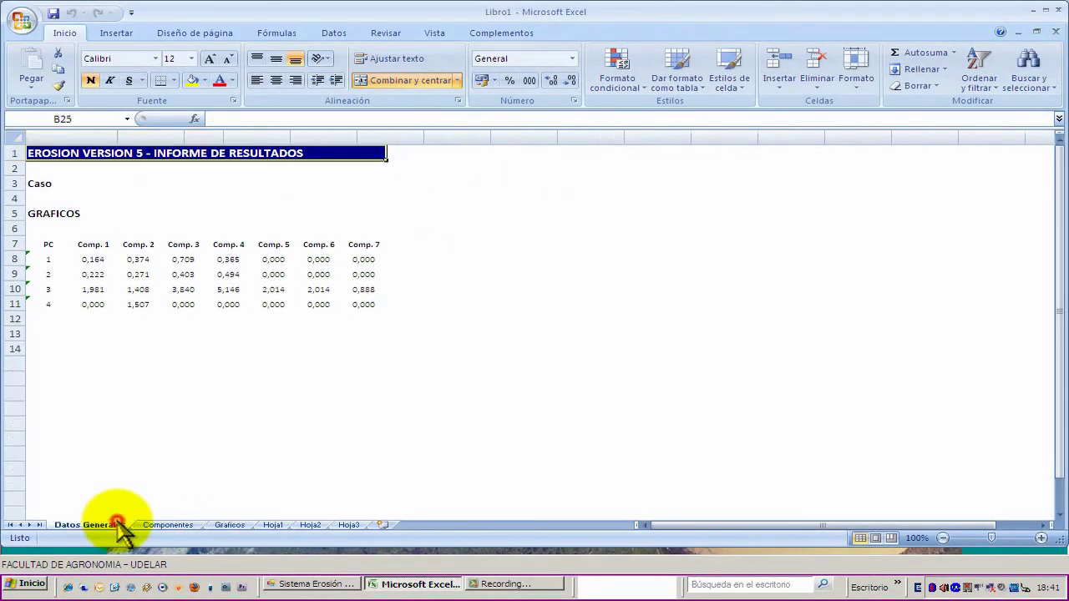
pyautogui.click(309, 584)
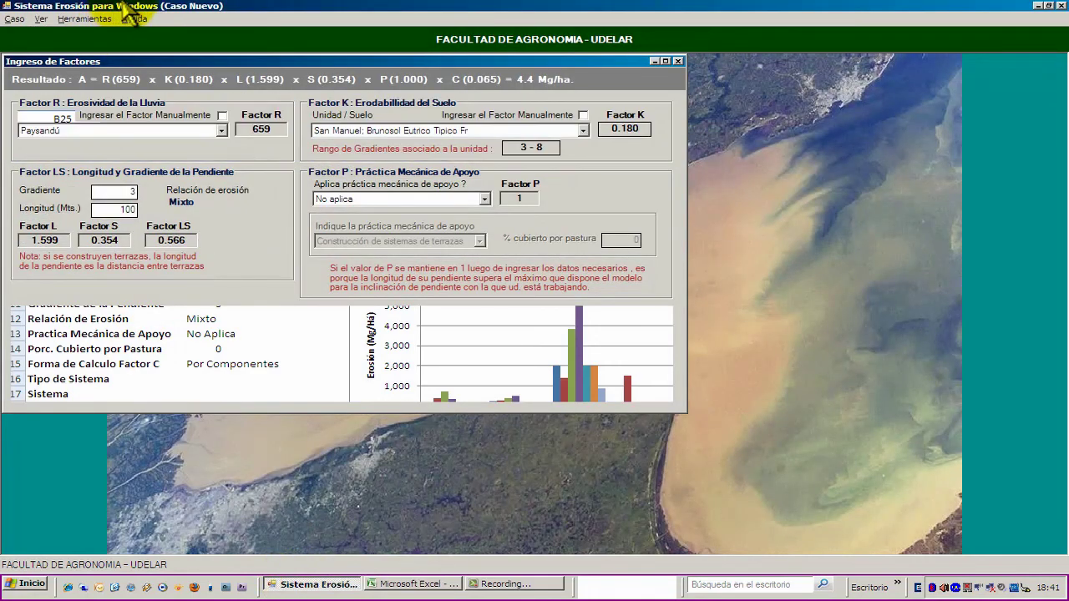